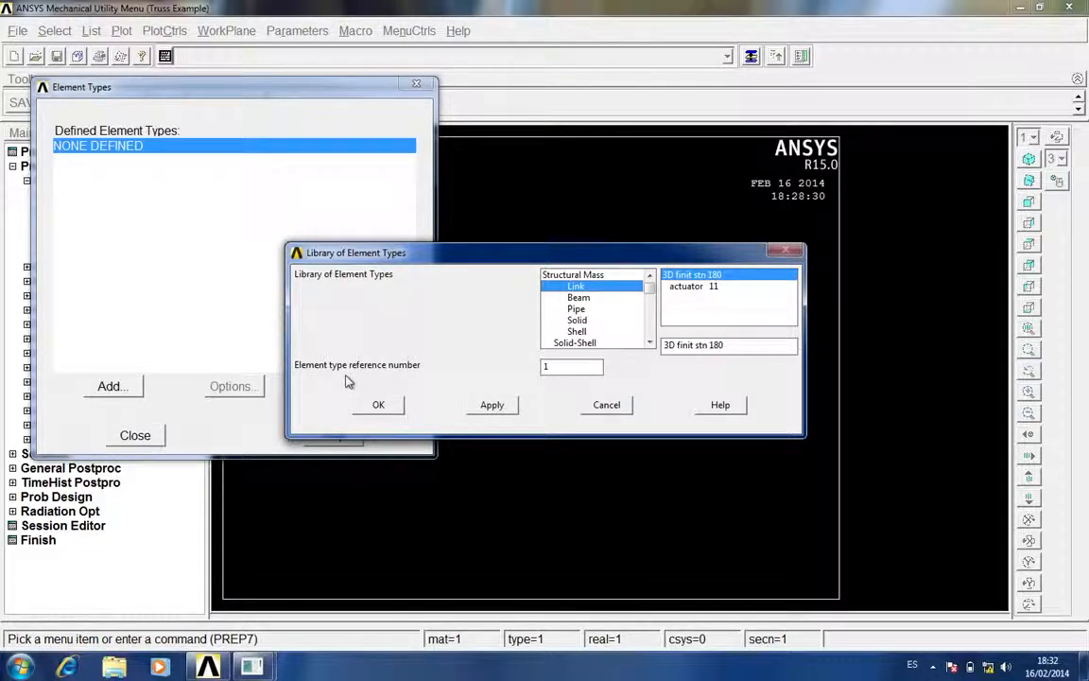
Add the 3D finit stn 180 link element as element type 1 and finish defining element types
left_click(383, 407)
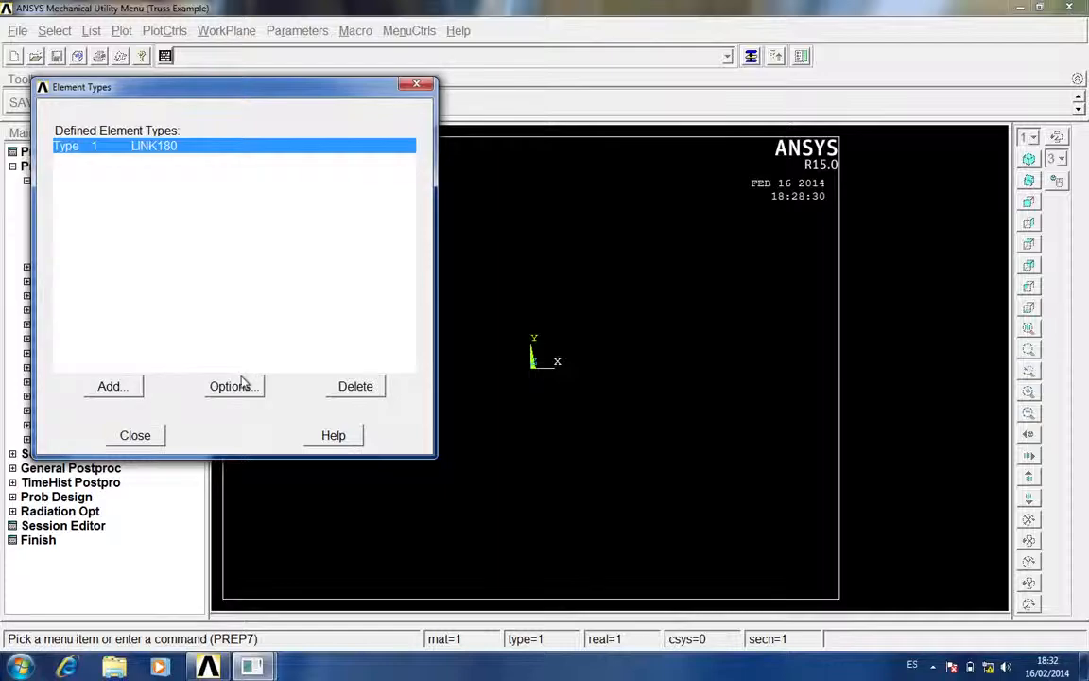
left_click(132, 436)
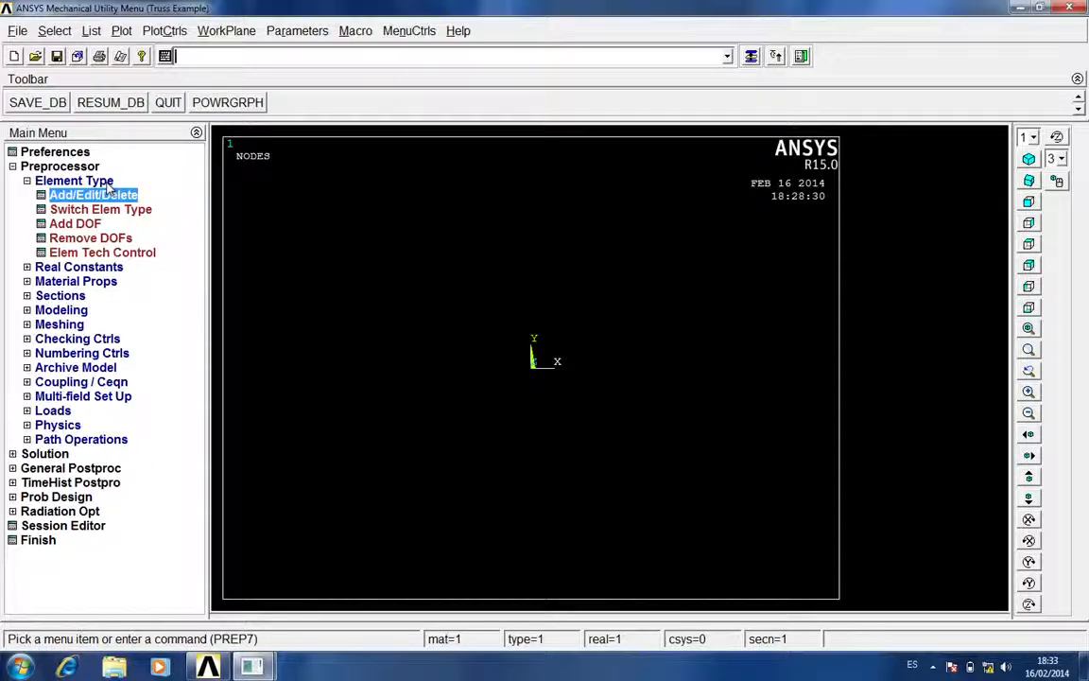
left_click(104, 181)
Add real constant set 1 for LINK180 with the horizontal bars' cross-sectional area of 4000 from the problem sheet
left_click(104, 195)
left_click(102, 209)
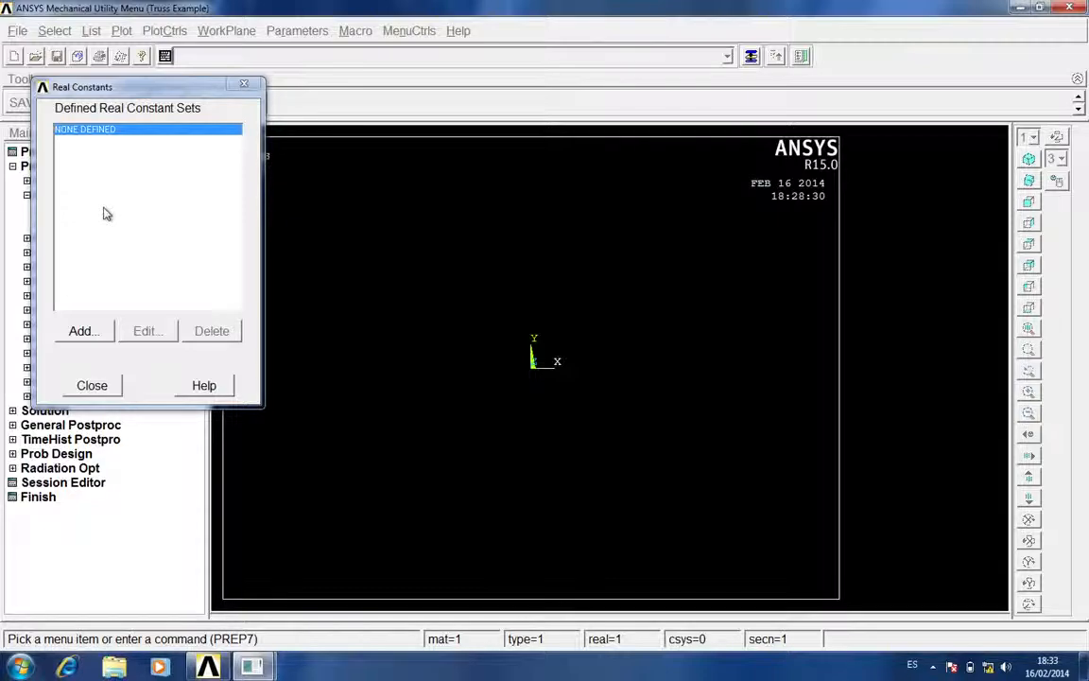
left_click_drag(120, 91, 287, 107)
left_click(253, 348)
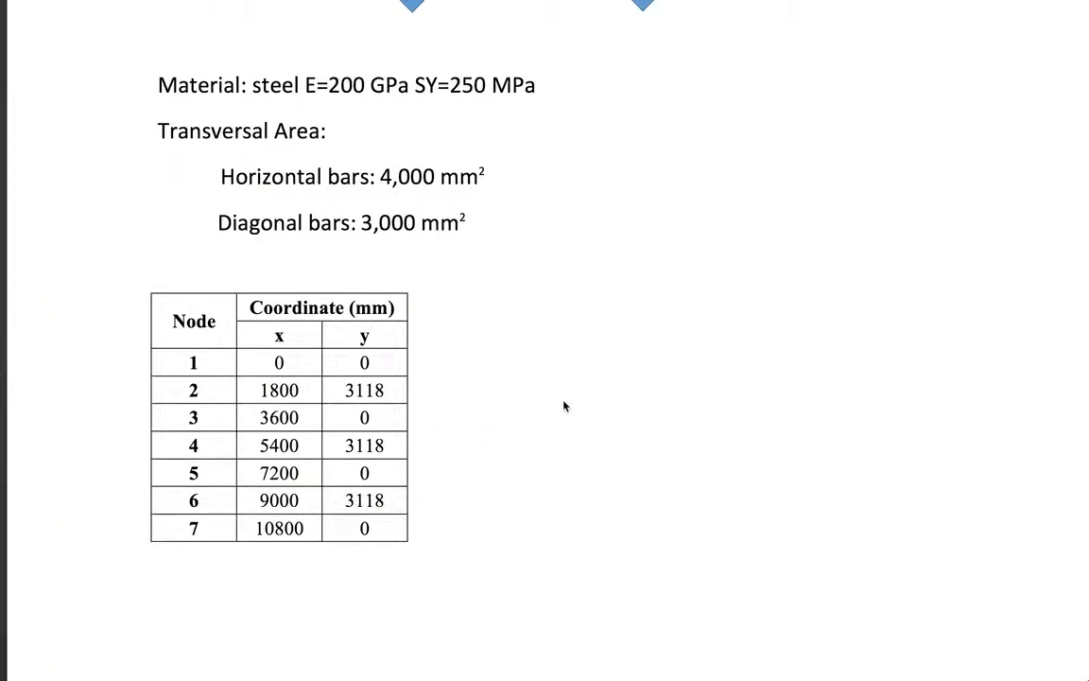
scroll(563, 407, "up", 5)
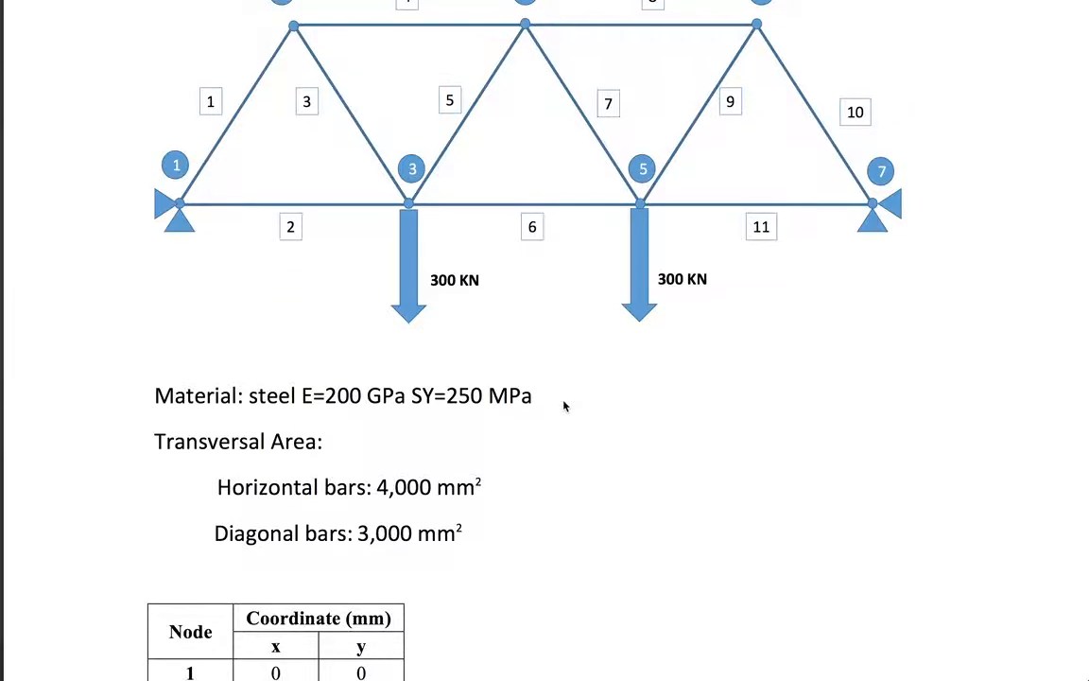
scroll(563, 406, "down", 2)
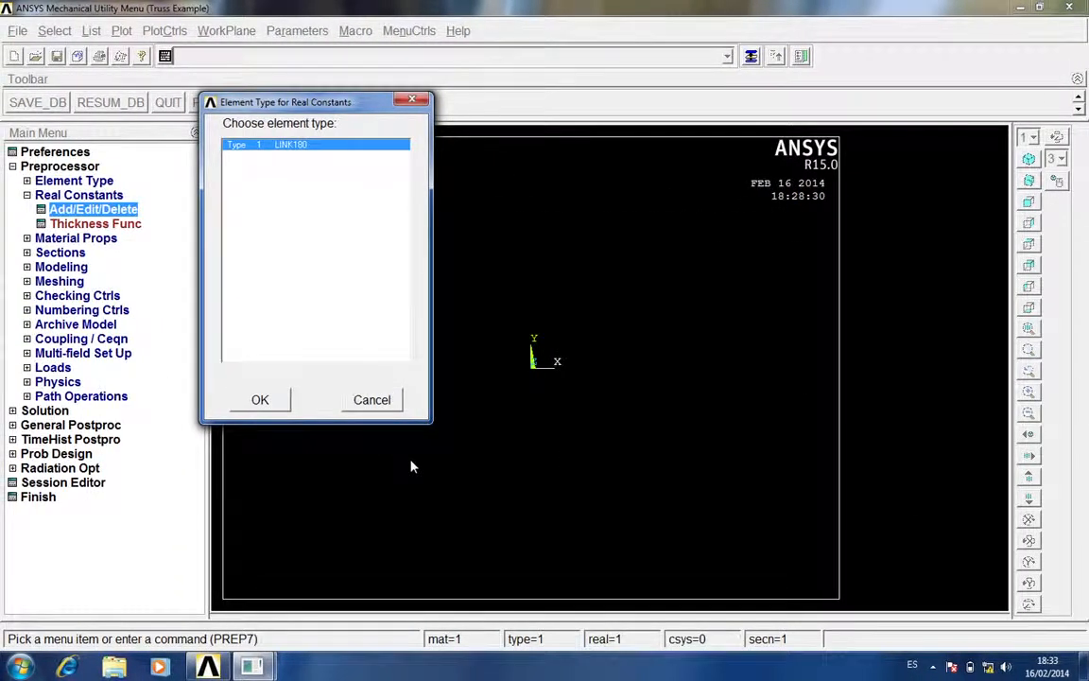
left_click_drag(295, 104, 509, 99)
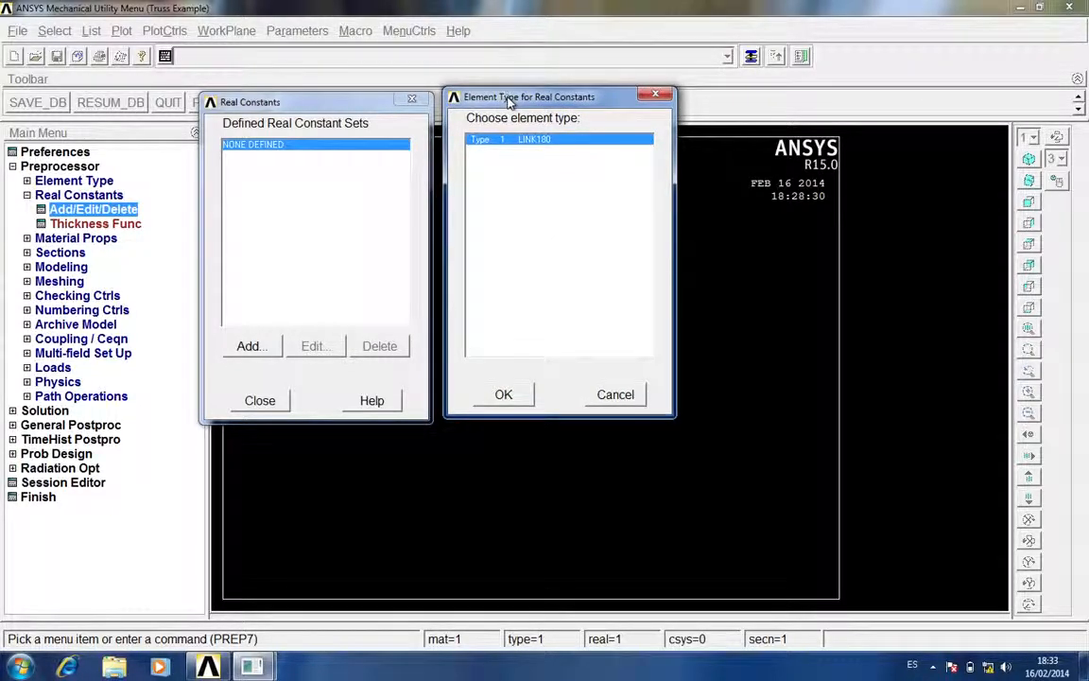
left_click(504, 395)
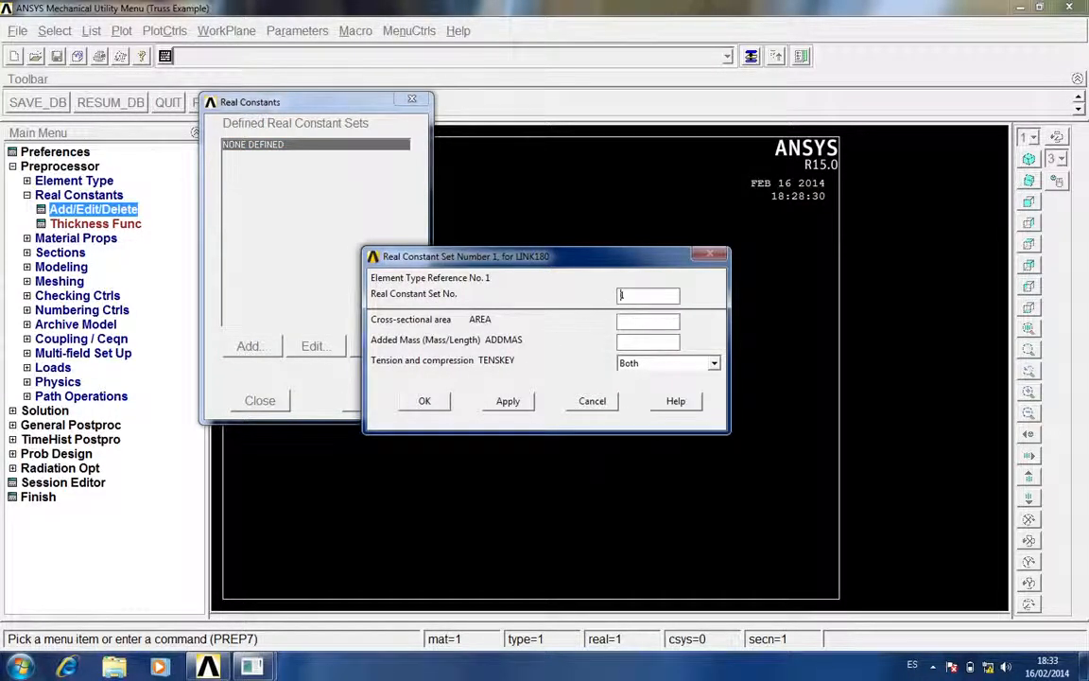
left_click_drag(619, 258, 483, 166)
key("Tab")
type("4000")
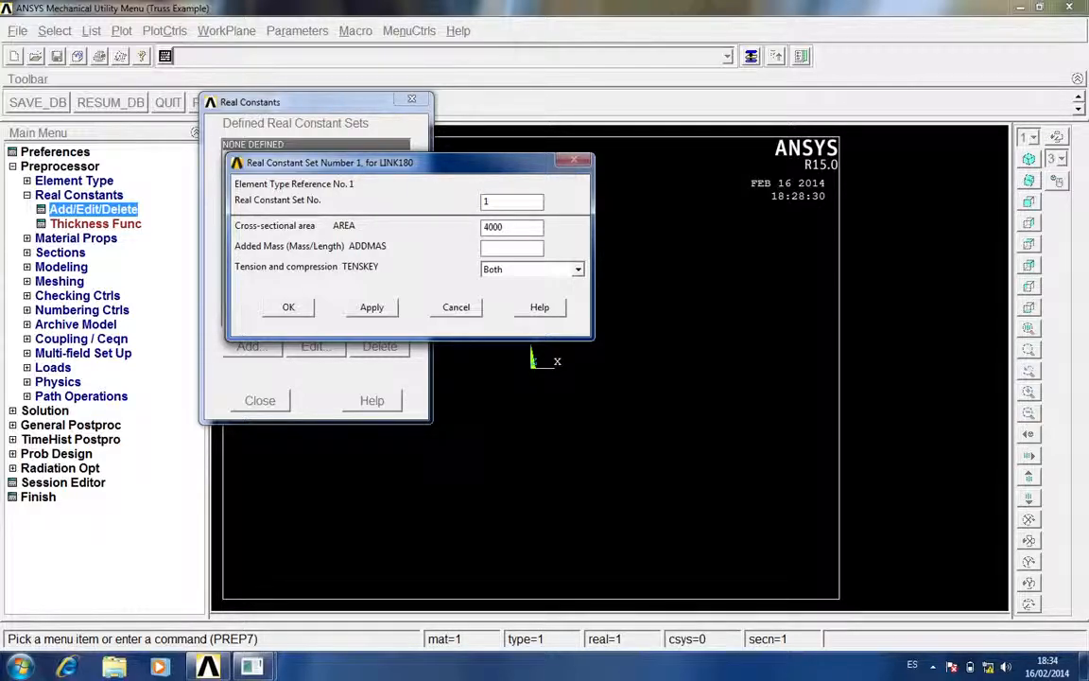
left_click(295, 311)
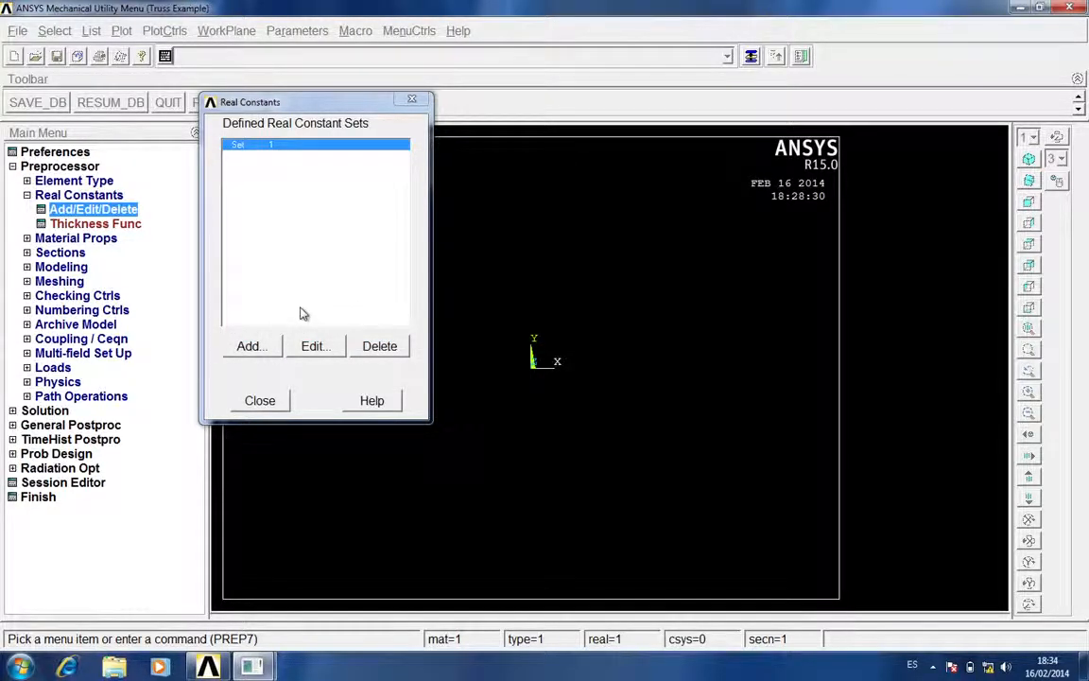
Add real constant set 2 for LINK180 with a cross-sectional area of 3000 and finish defining real constants
left_click(252, 346)
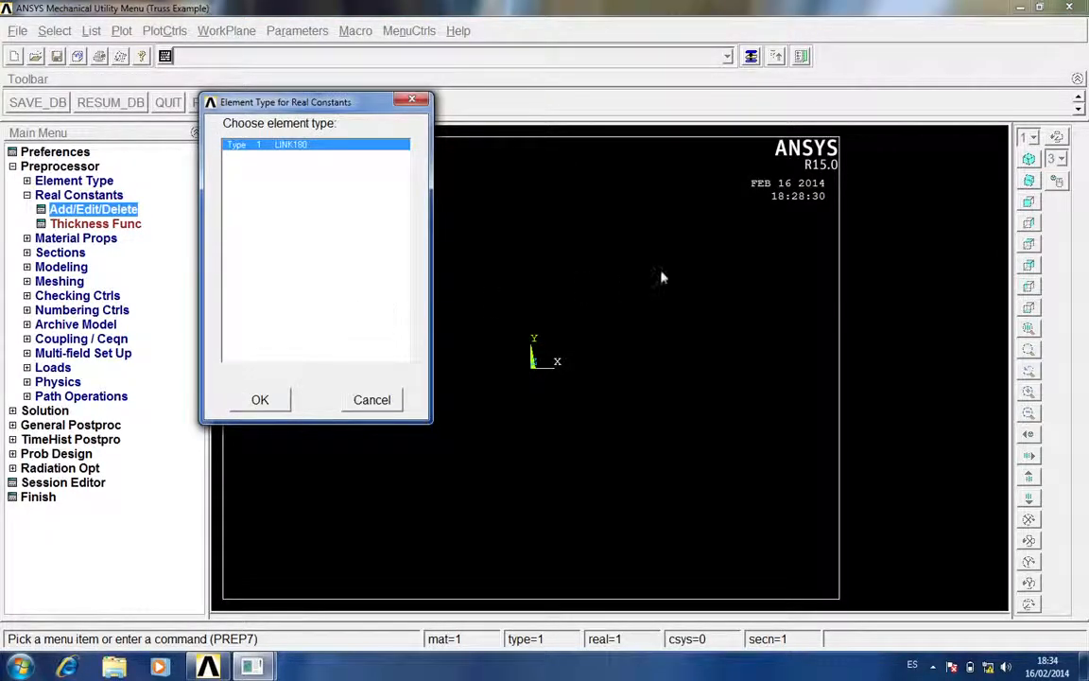
left_click(257, 397)
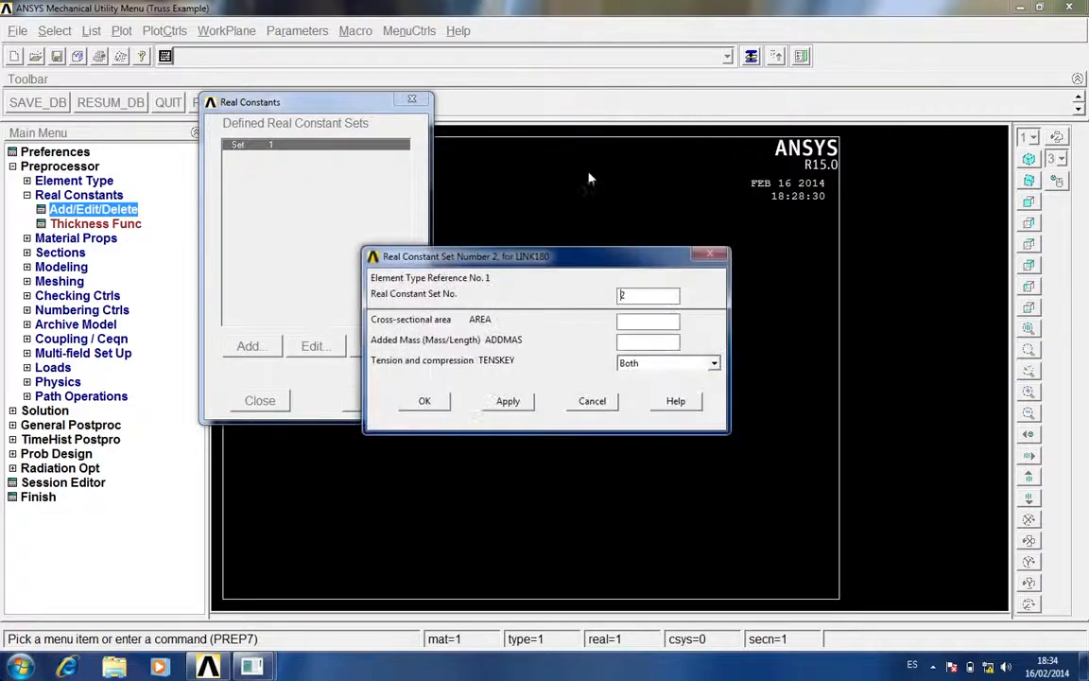
left_click(643, 321)
type("3000")
left_click(442, 402)
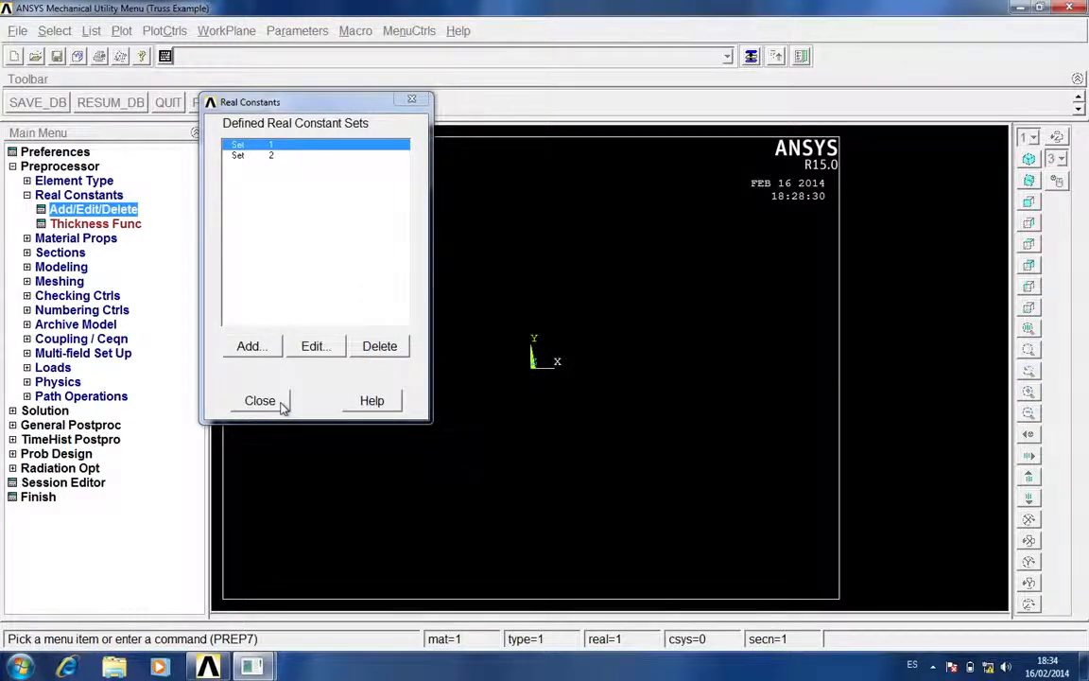
left_click(283, 403)
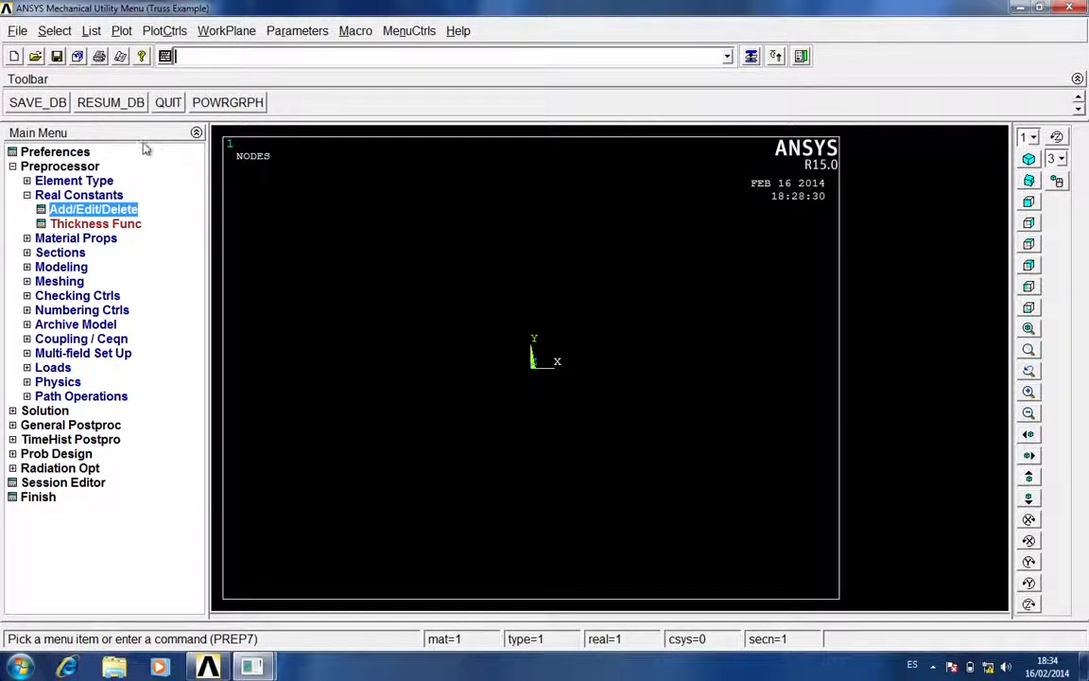
left_click(83, 194)
Choose a structural, linear, elastic, isotropic model for material model number 1
left_click(74, 209)
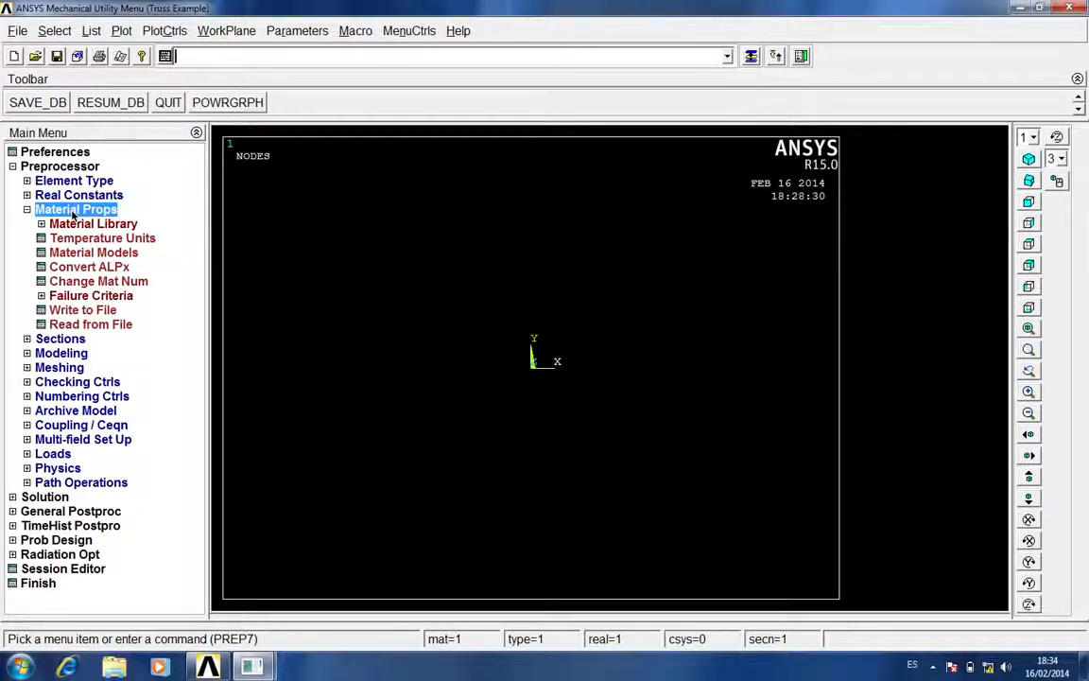
left_click(112, 252)
left_click(478, 233)
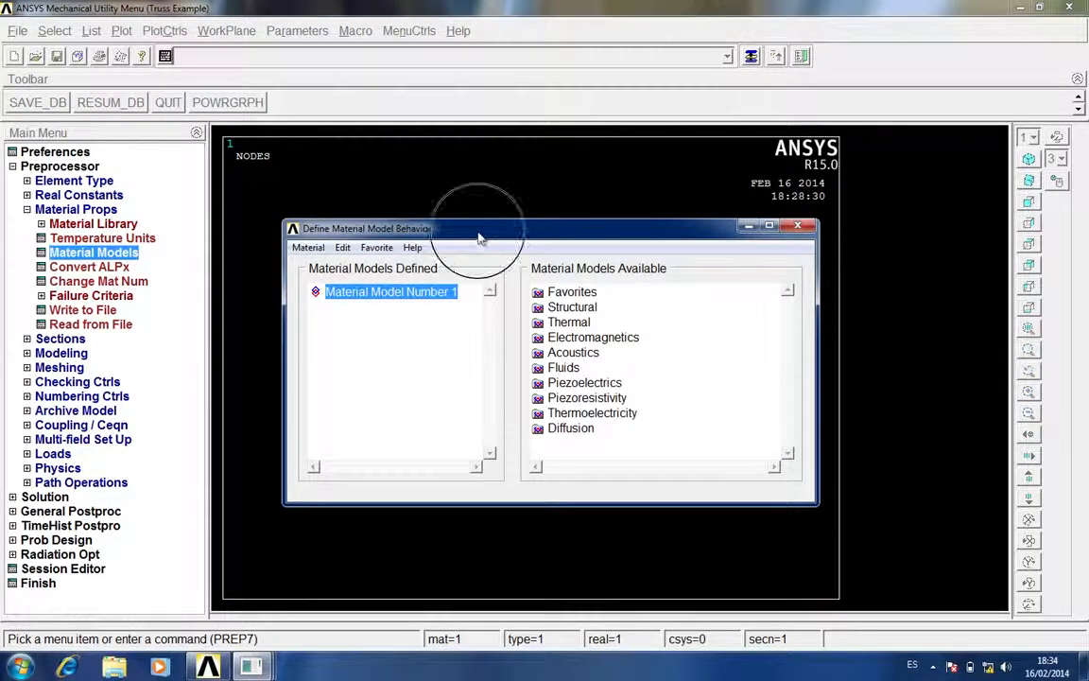
left_click_drag(478, 233, 429, 182)
left_click(539, 255)
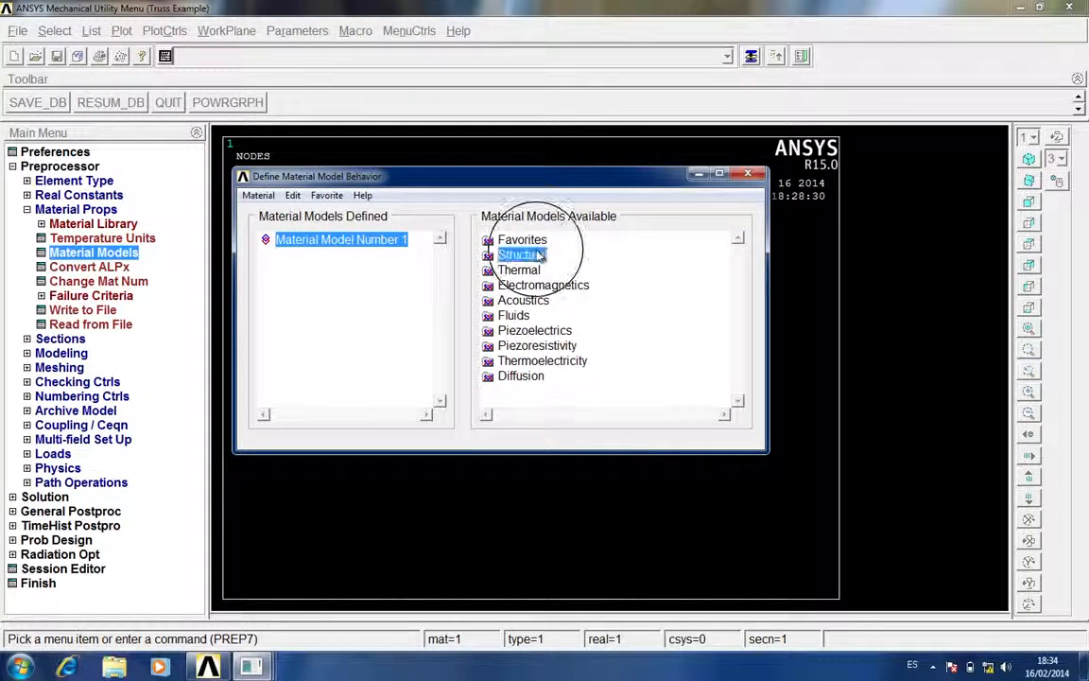
double_click(539, 256)
double_click(539, 270)
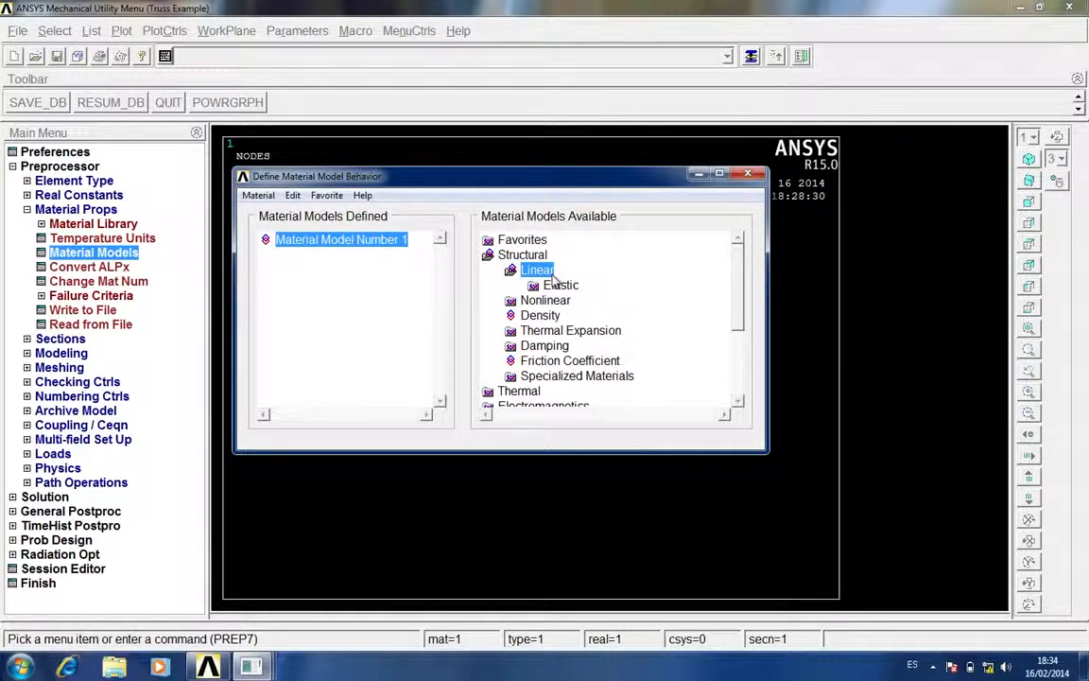
double_click(567, 285)
double_click(594, 301)
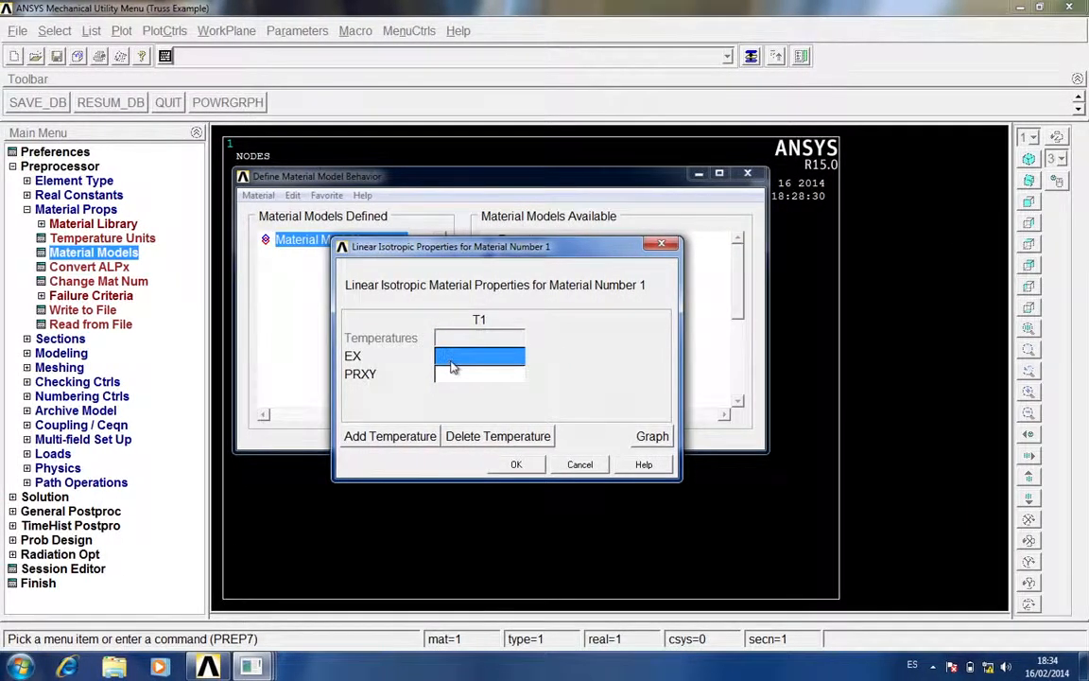
Set material 1's elastic modulus EX to 200000 and Poisson's ratio PRXY to .3, and finish the material definition
type("200000")
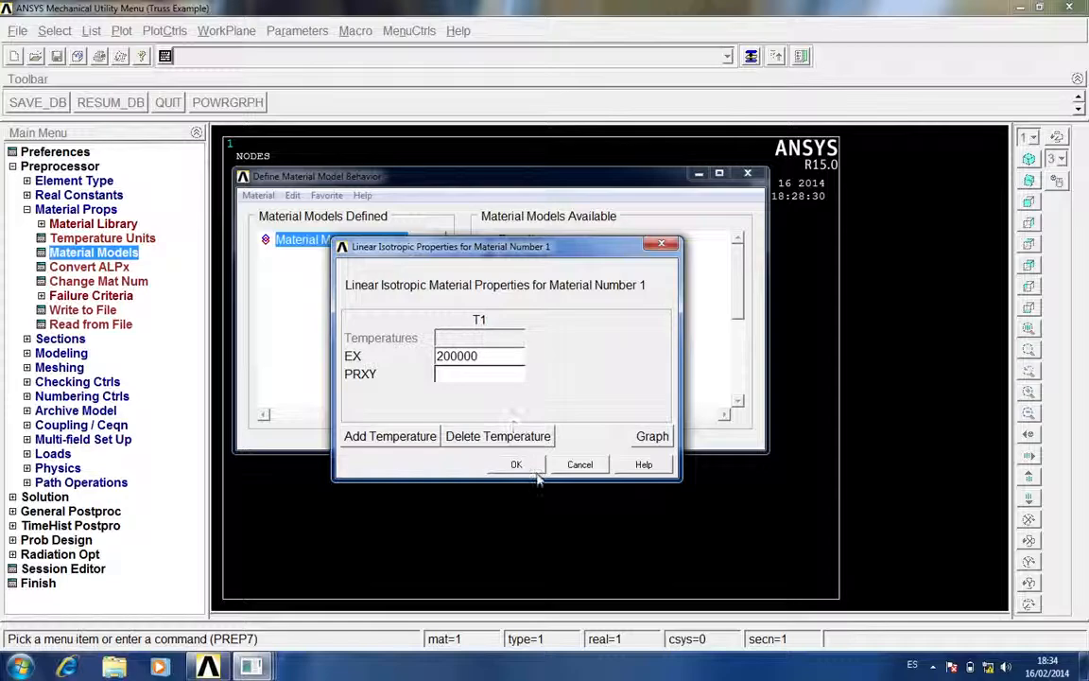
left_click(492, 377)
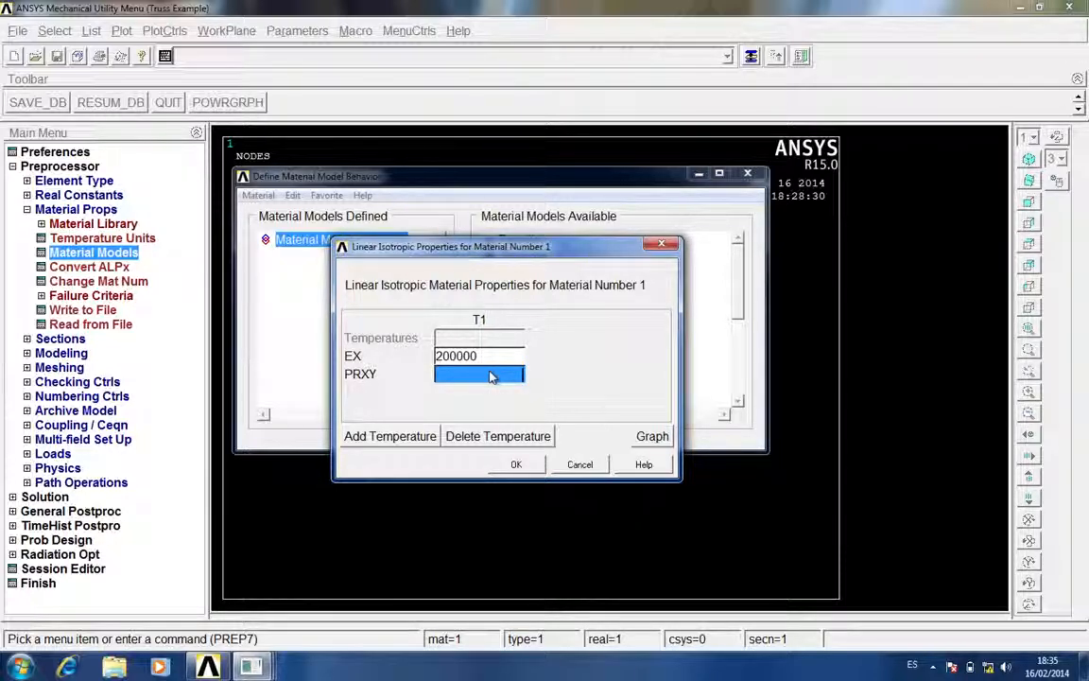
type(".3")
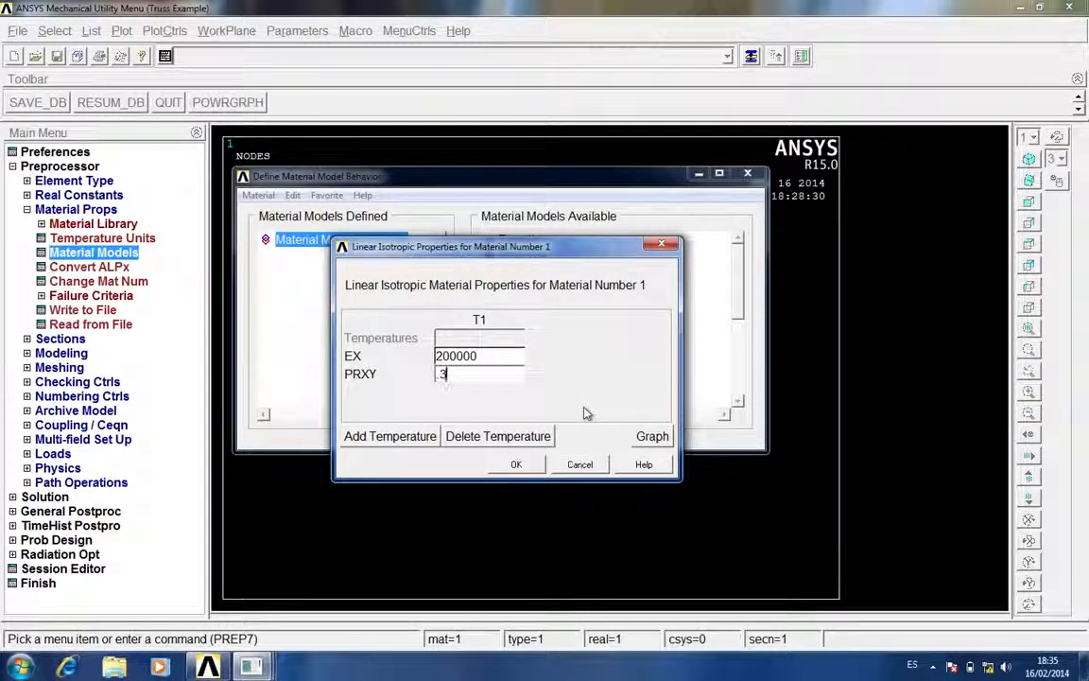
left_click(519, 464)
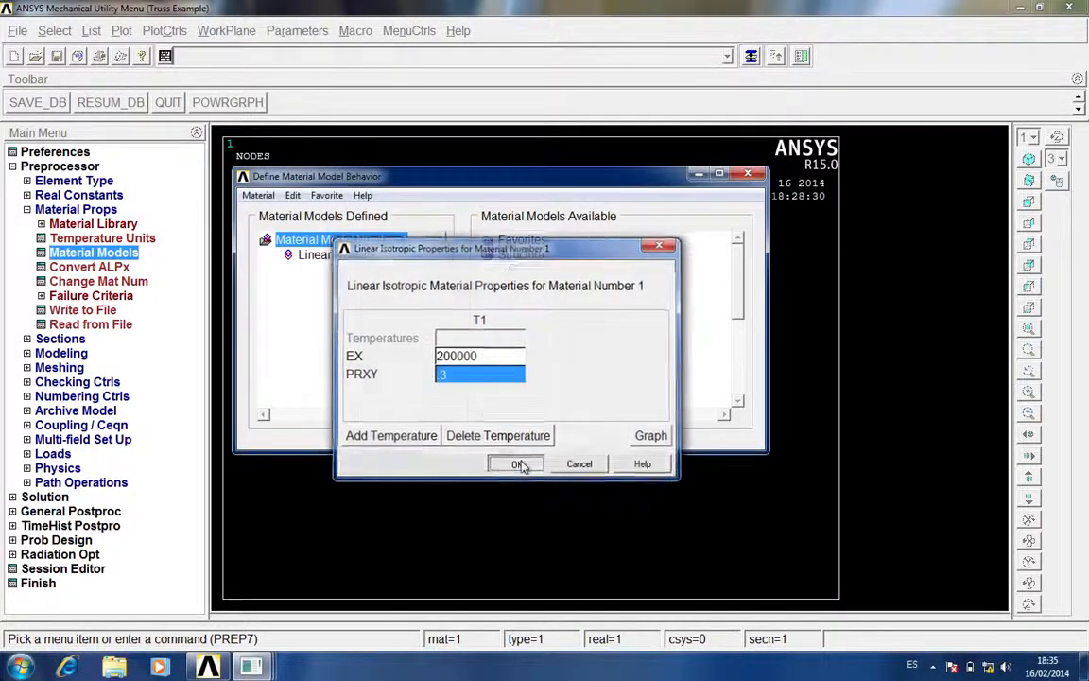
left_click(748, 176)
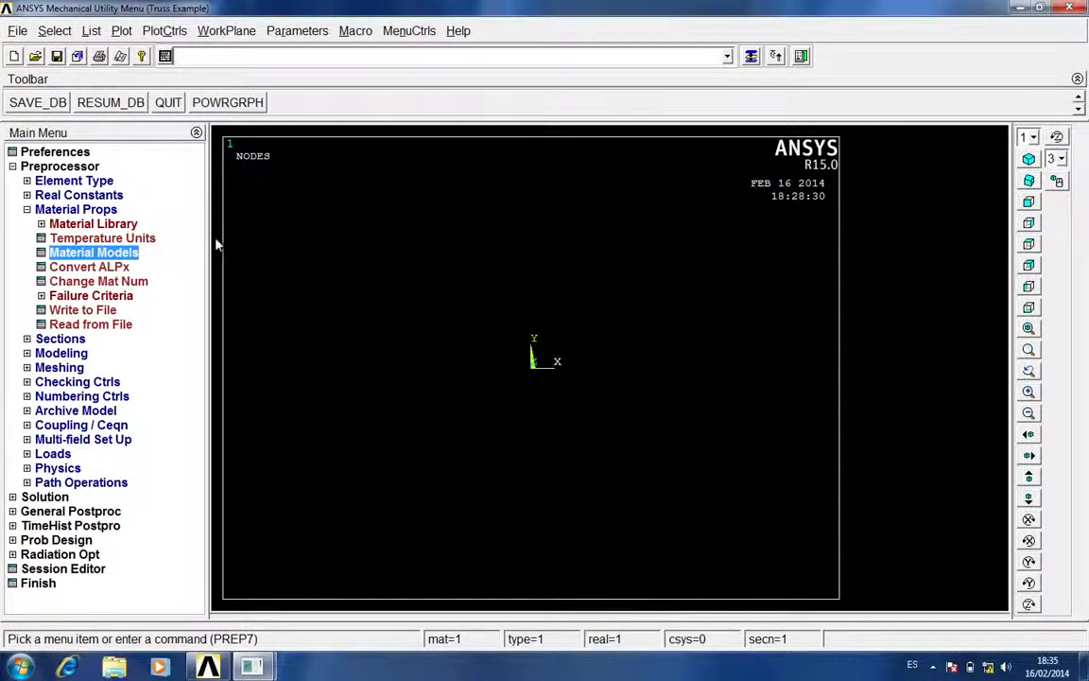
left_click(110, 210)
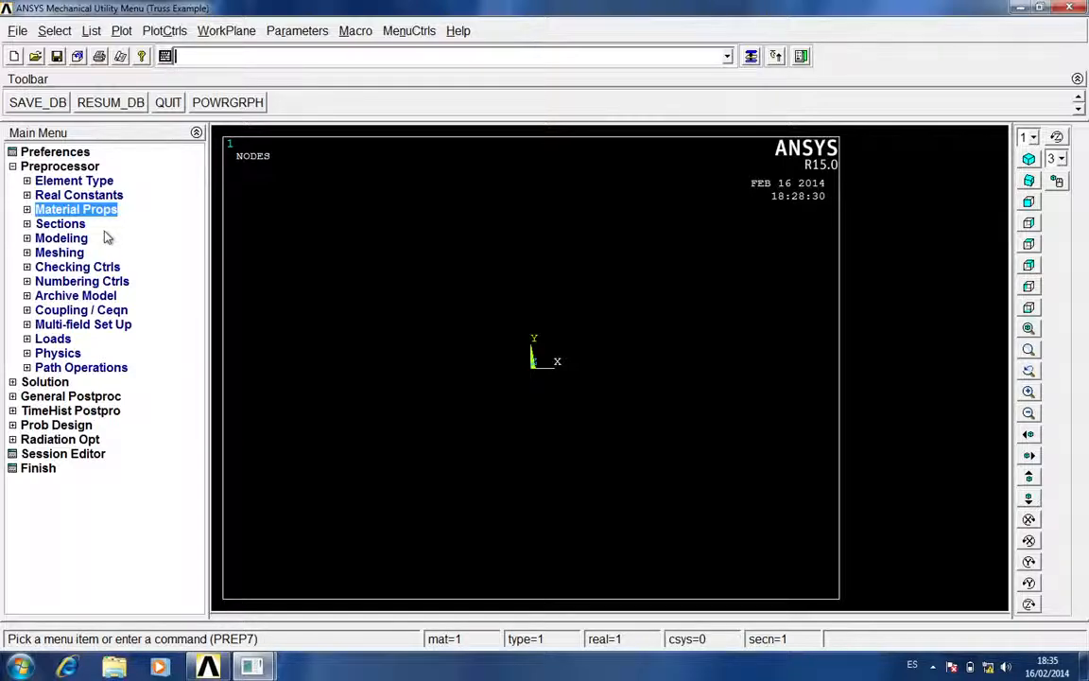
Create the keypoint for node 1 in the active coordinate system at X 0, Y 0
left_click(71, 240)
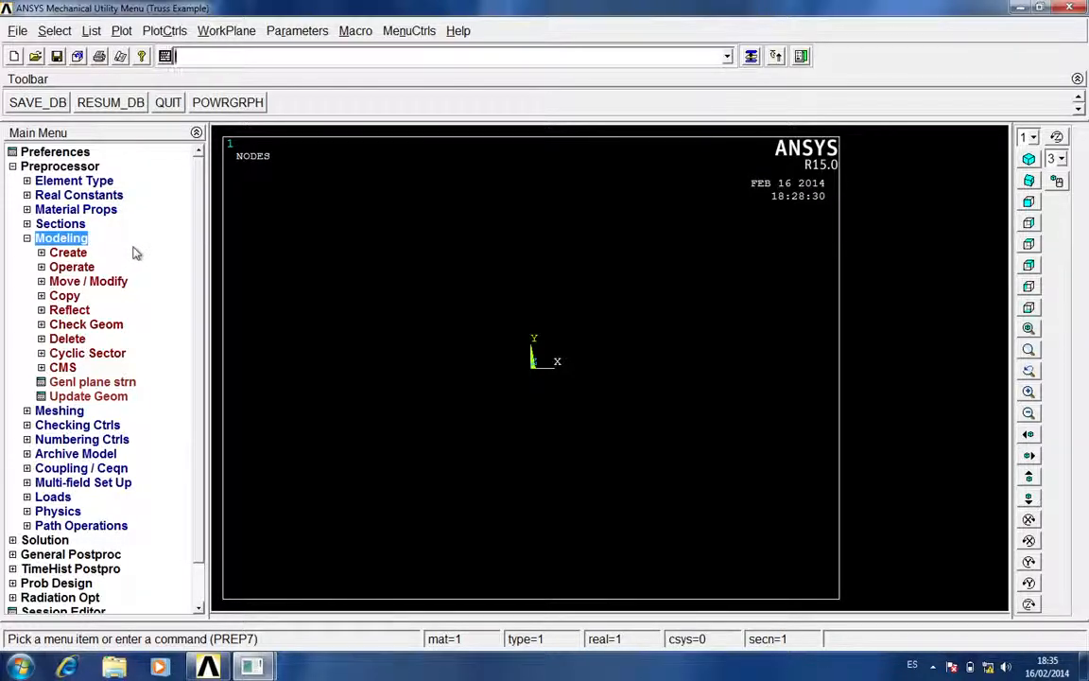
left_click(83, 252)
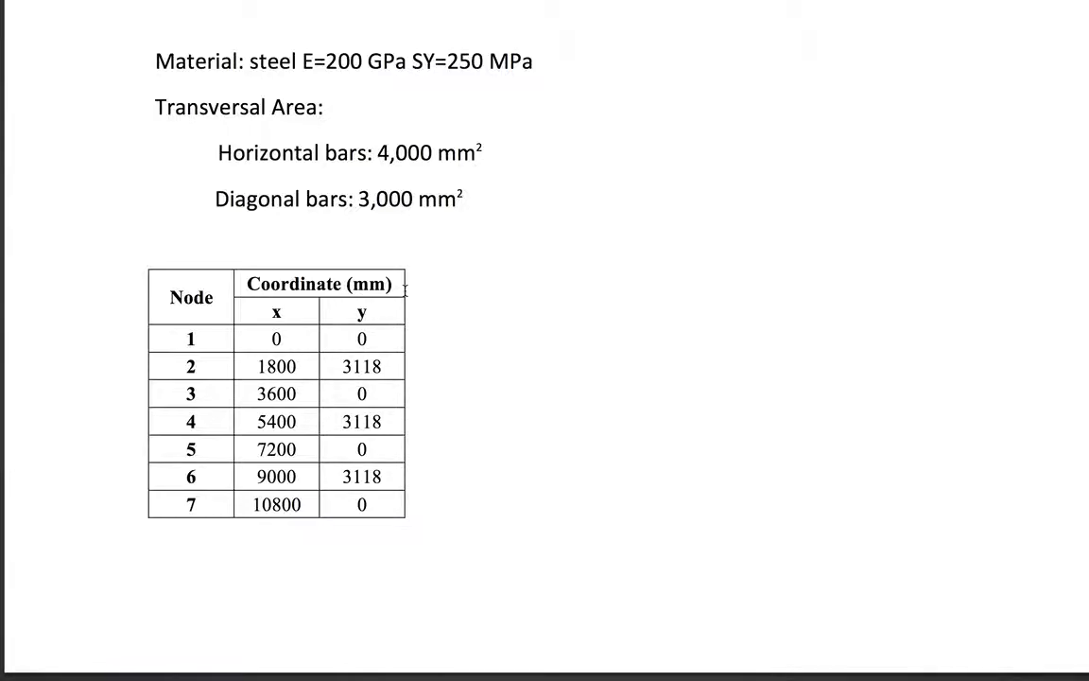
scroll(404, 291, "up", 5)
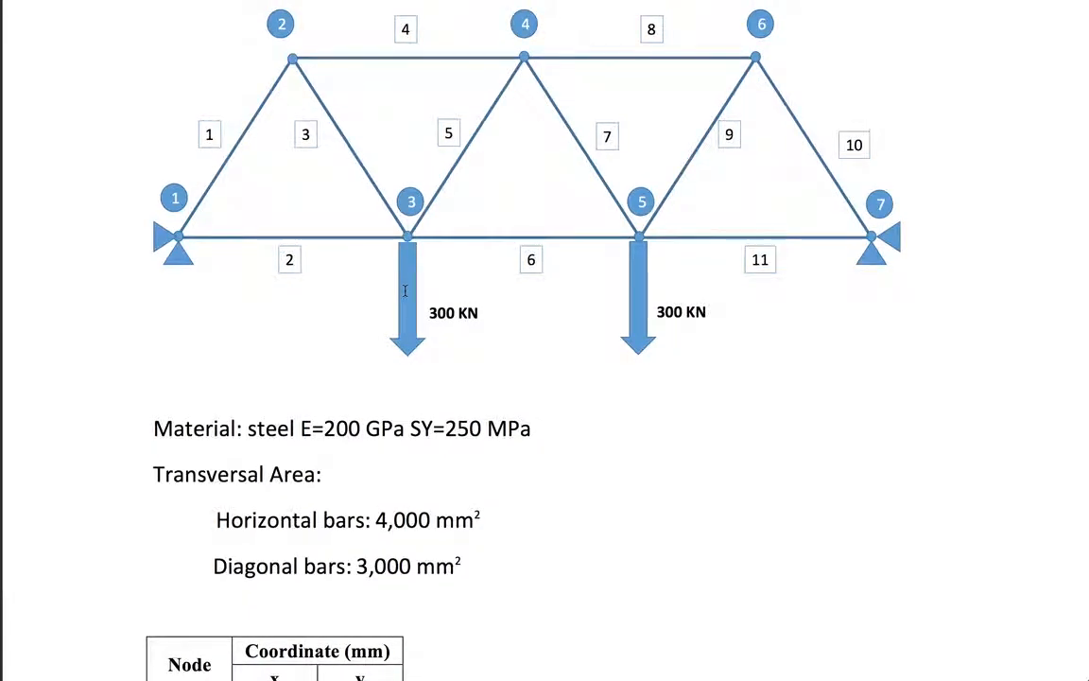
scroll(405, 290, "down", 4)
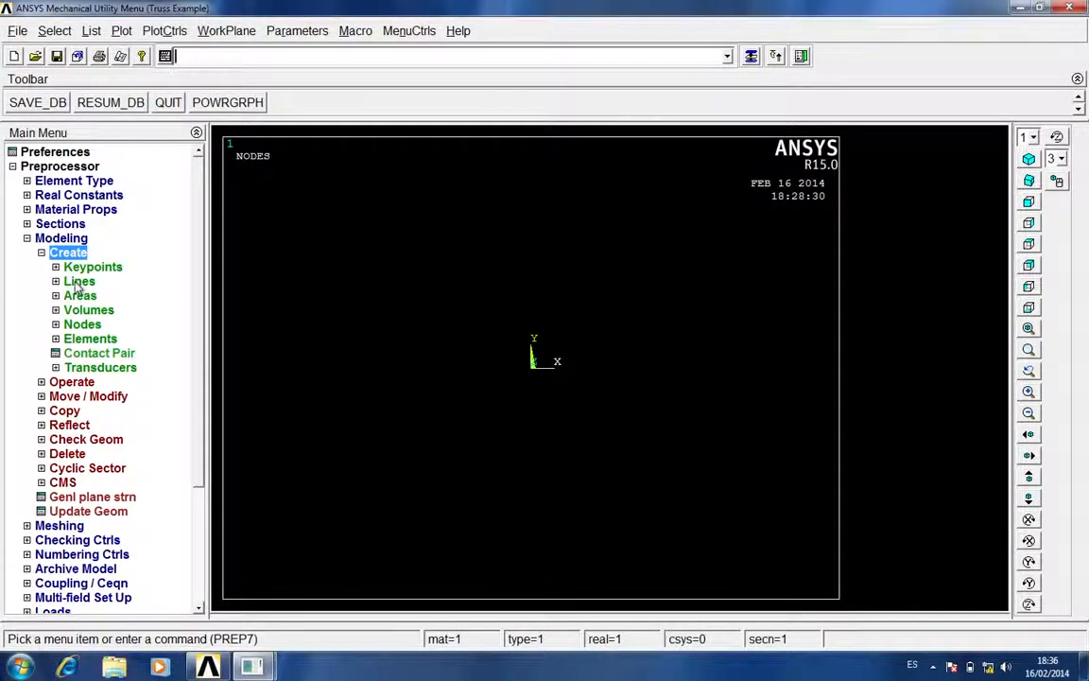
left_click(116, 268)
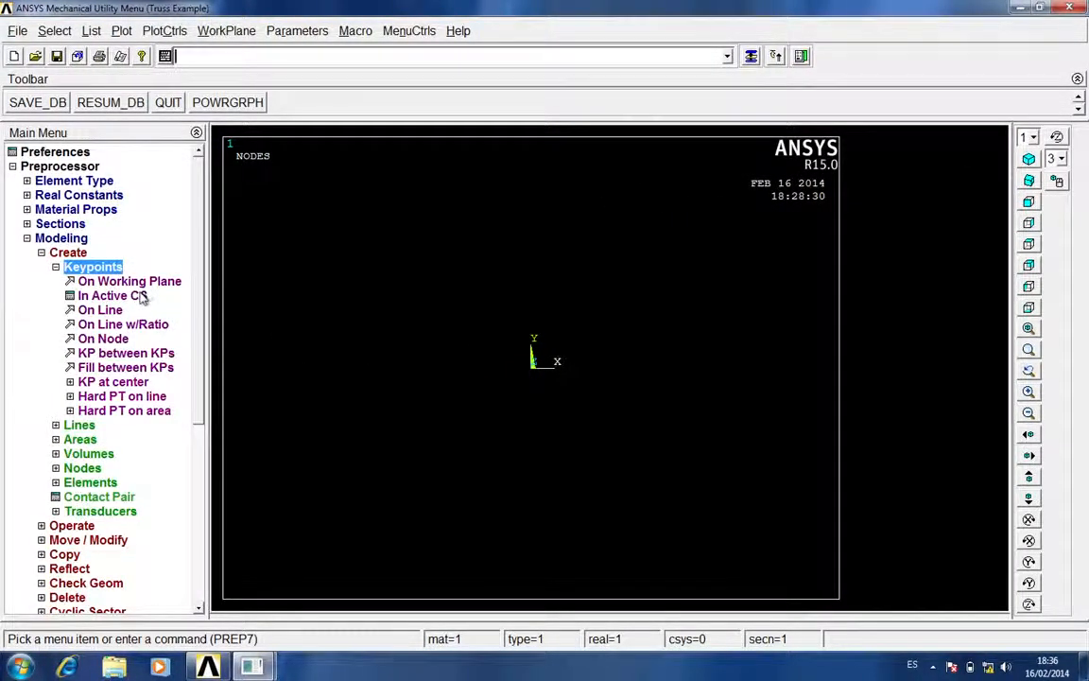
left_click(140, 297)
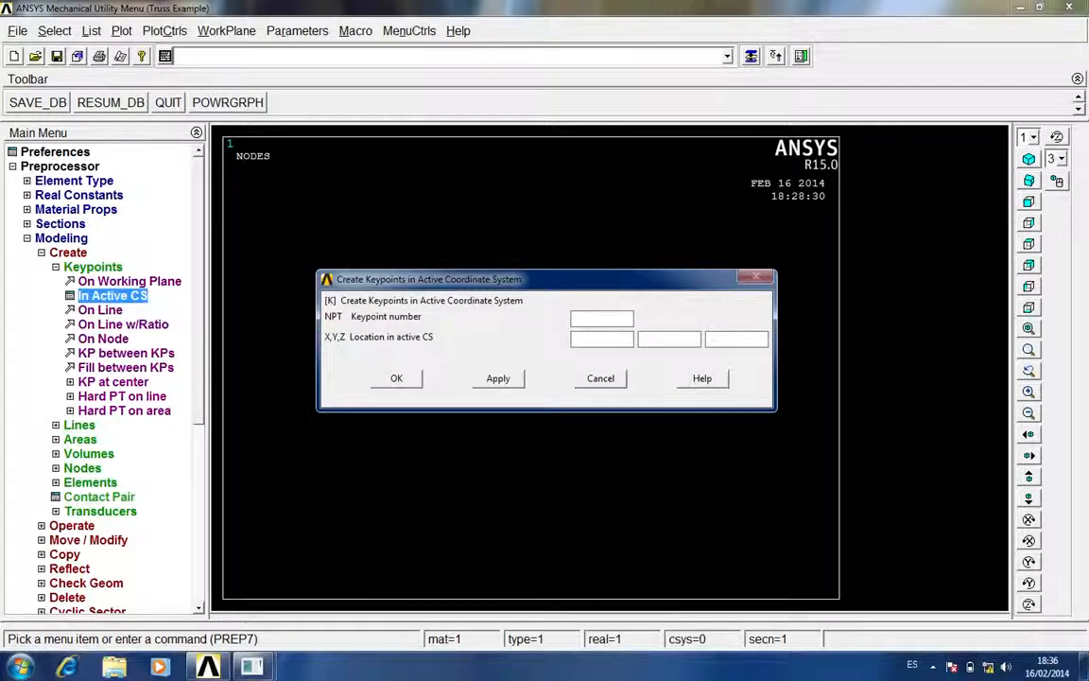
left_click(599, 338)
key("Tab")
type("0")
left_click(517, 378)
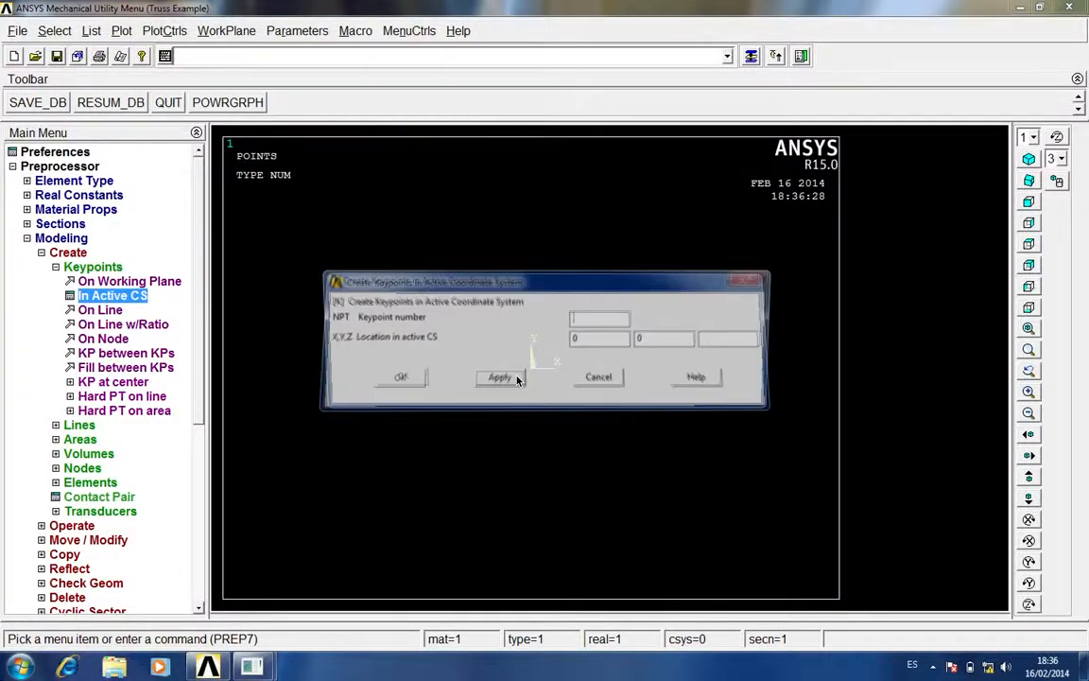
Create the keypoint for node 2 in the active coordinate system at X 1800, Y 3118 from the coordinate table
key("ctrl+Right")
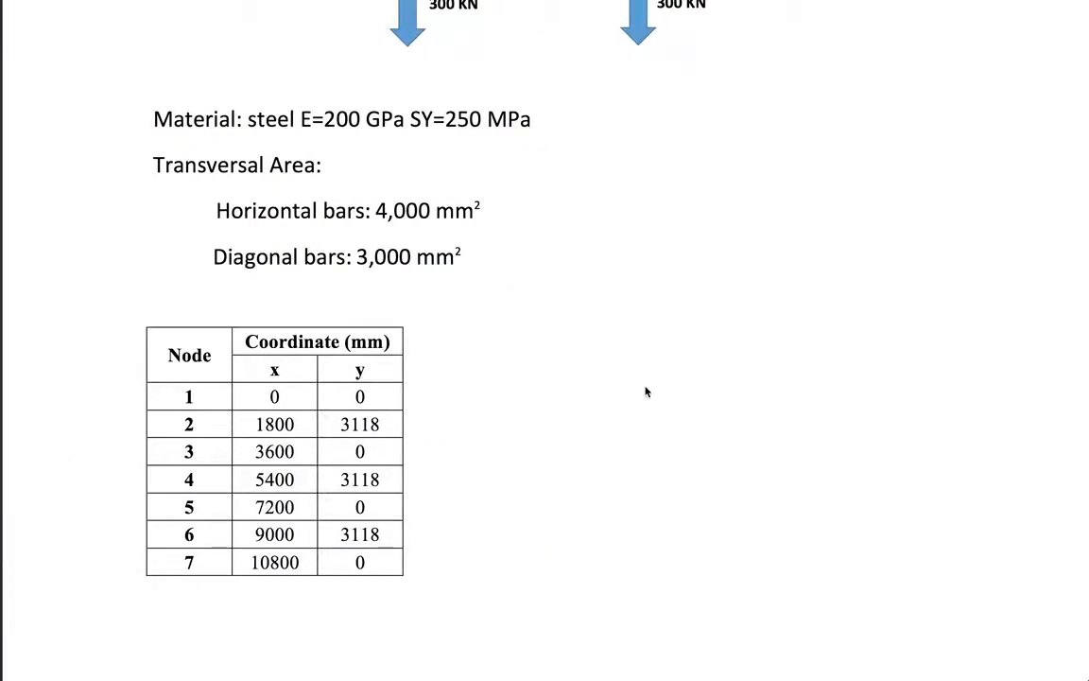
key("ctrl+Left")
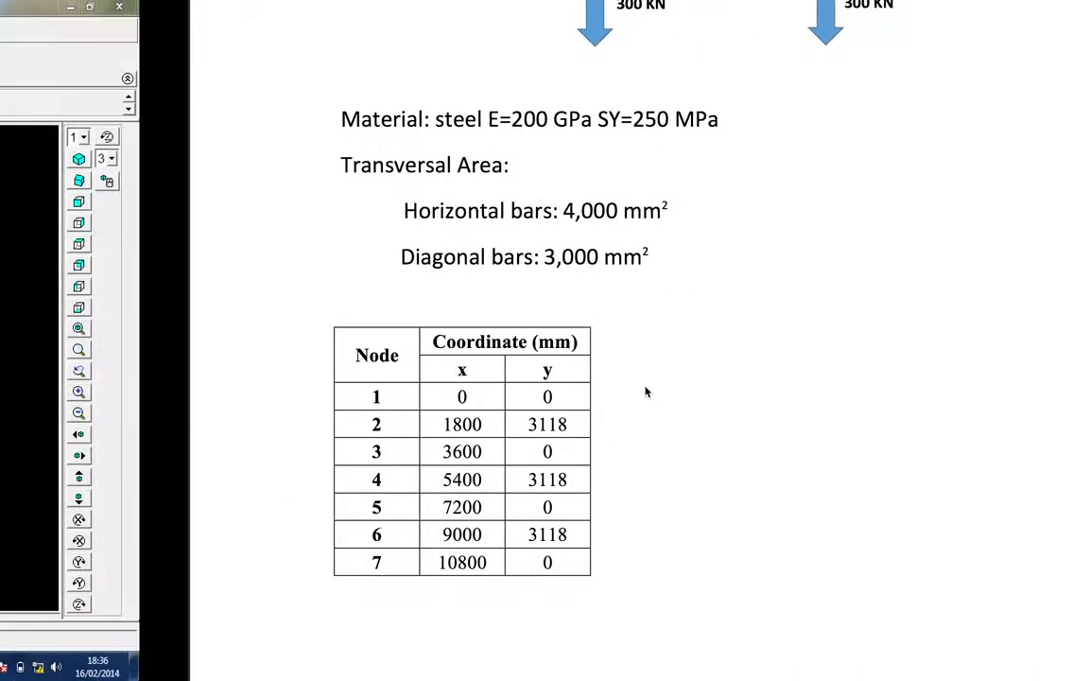
key("BackSpace")
type("1800")
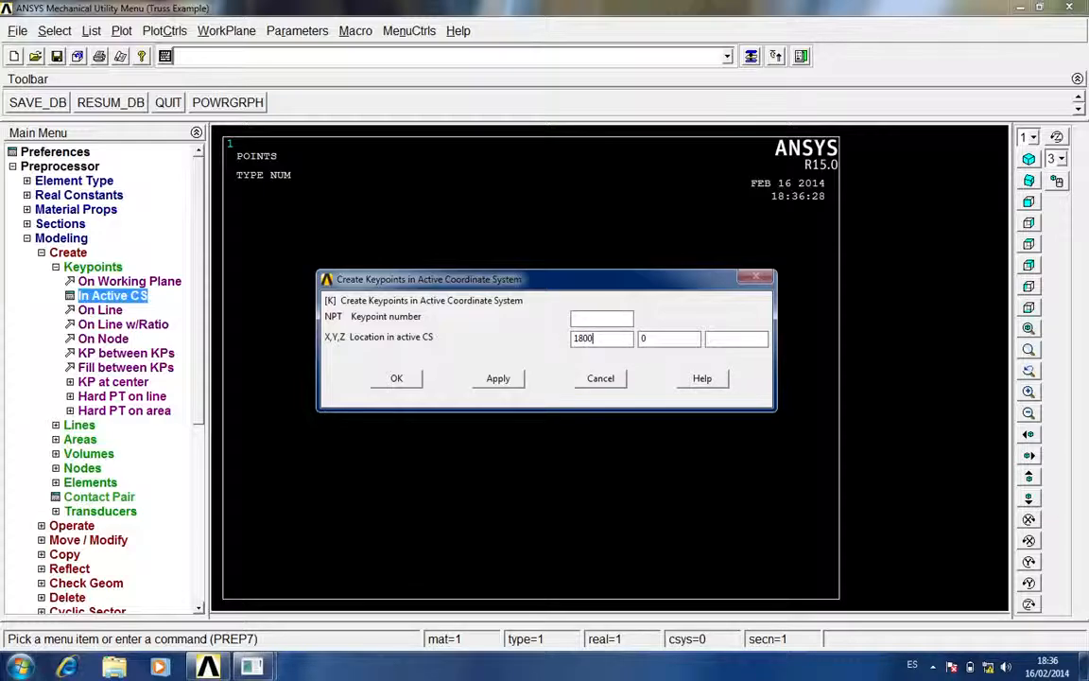
key("ctrl+Right")
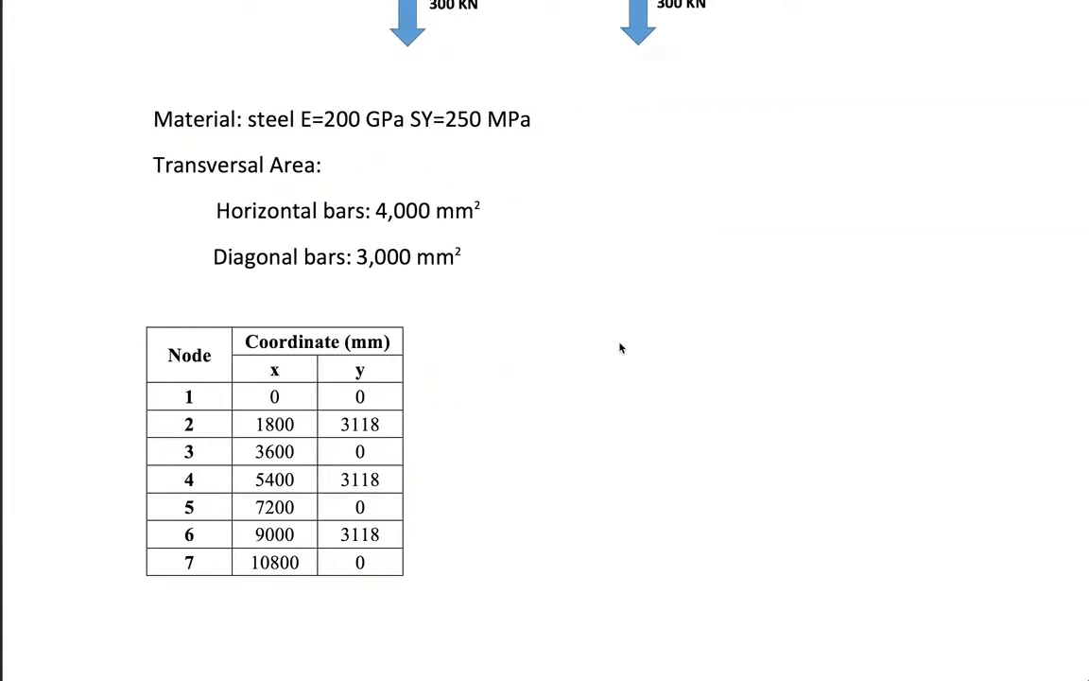
key("ctrl+Left")
type("0")
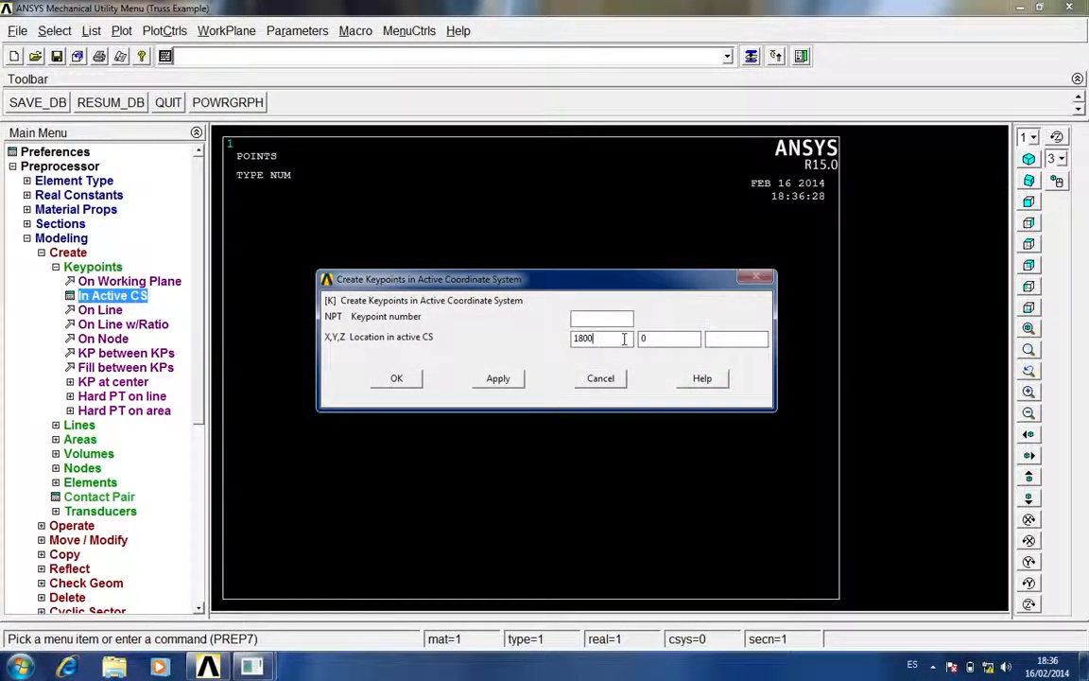
key("Tab")
type("3118")
left_click(515, 378)
Enter X 3600 and Y 0 from the coordinate table as the keypoint location for node 3
key("ctrl+Right")
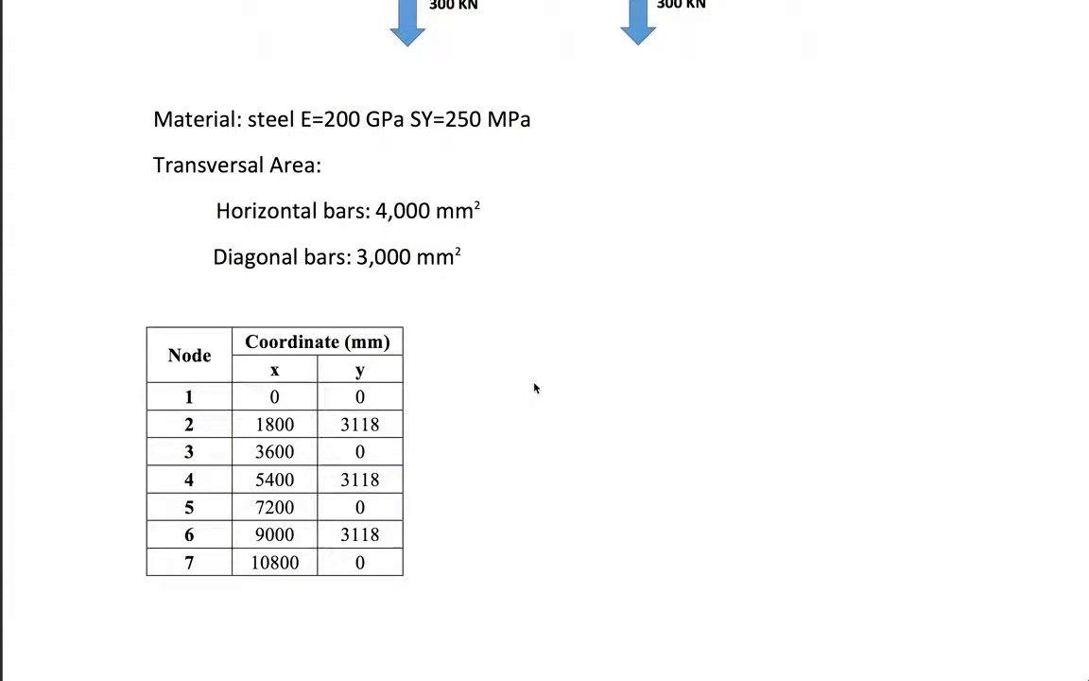
key("ctrl+Left")
double_click(583, 337)
type("3600")
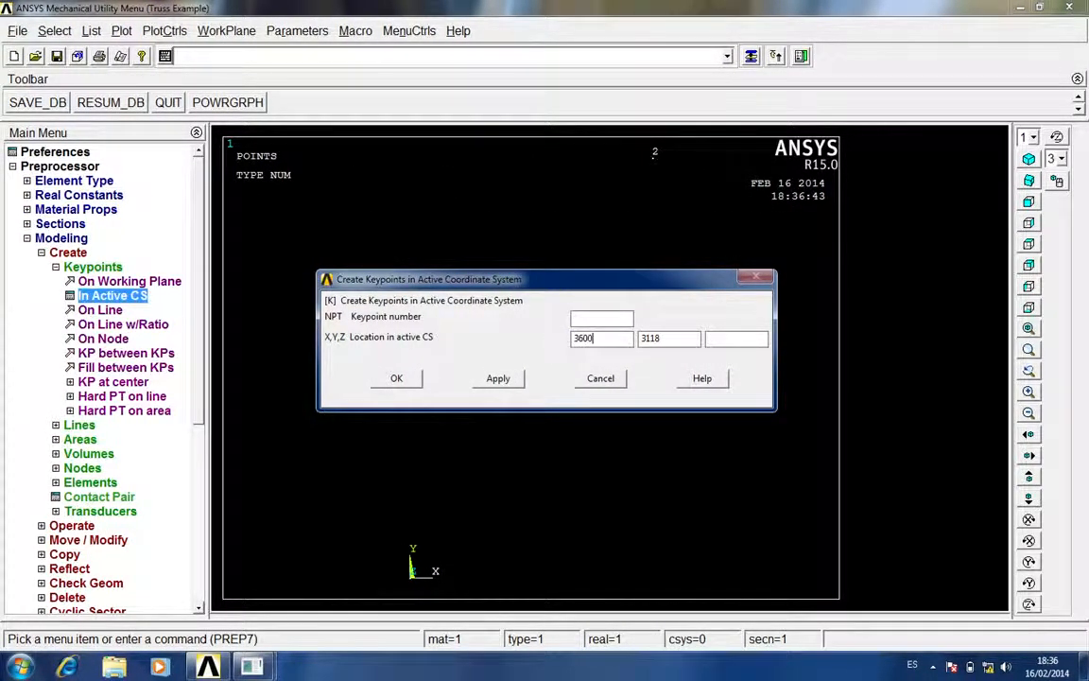
double_click(669, 338)
type("0")
Create a keypoint at X 5400, Y 3118 using the coordinates listed for node 4
key("ctrl+Right")
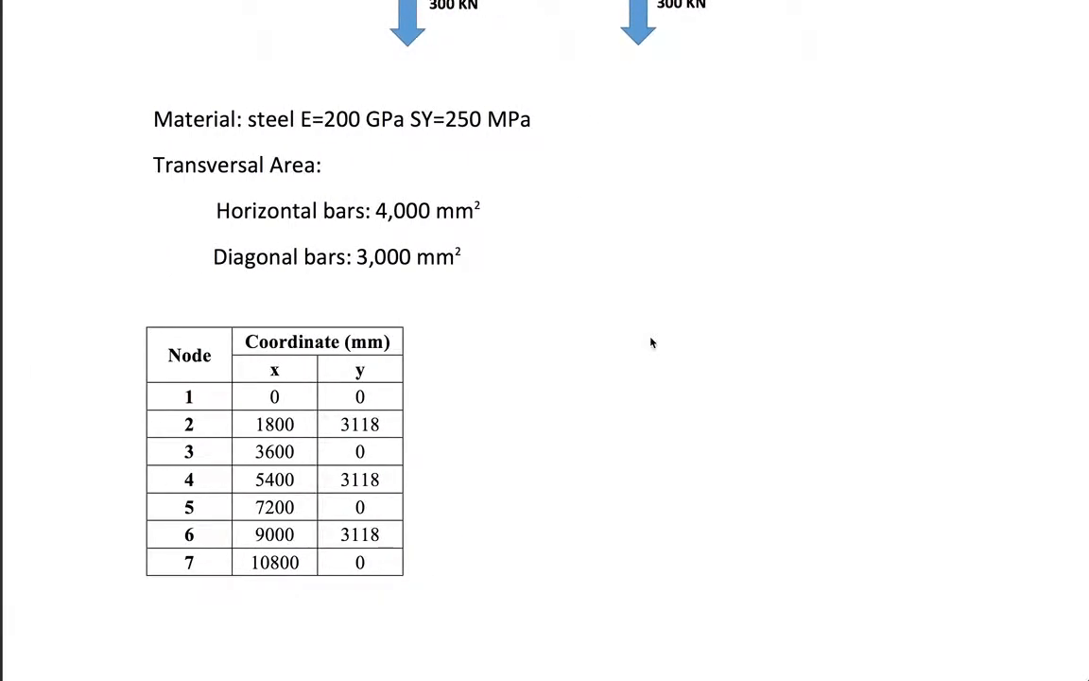
key("ctrl+Left")
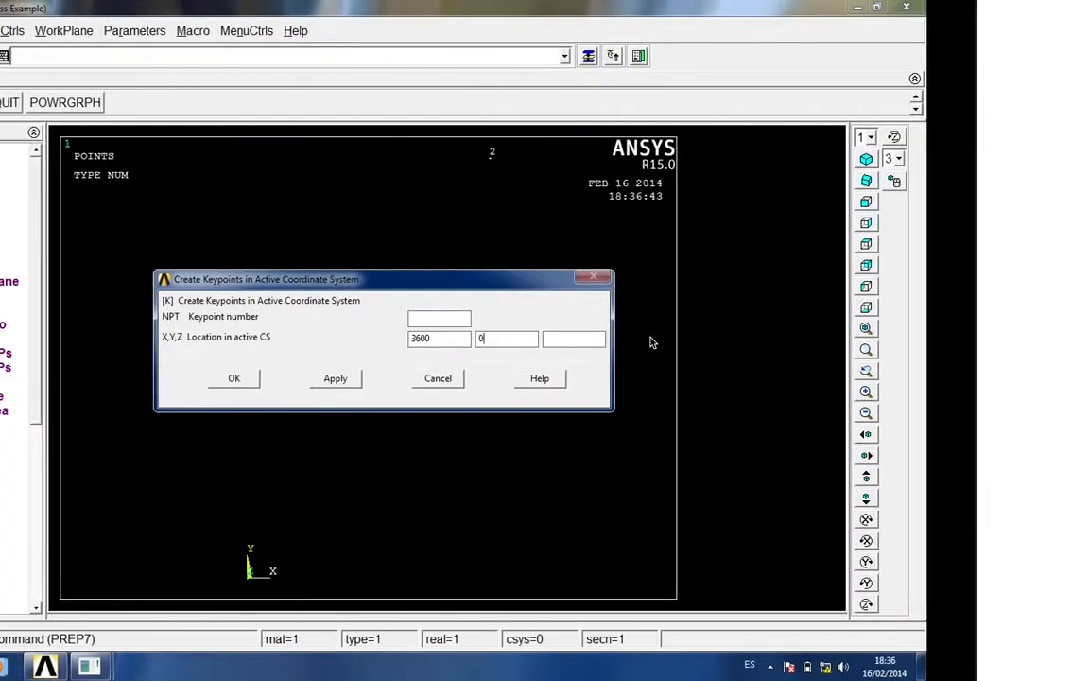
double_click(584, 337)
type("5400")
key("Tab")
type("3118")
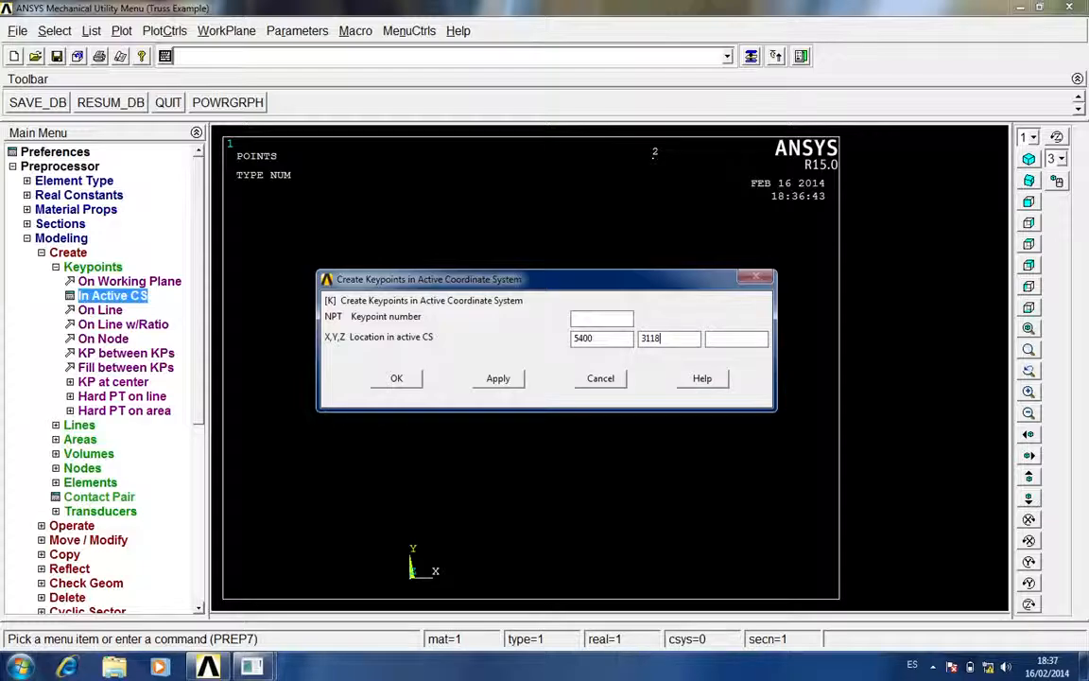
key("ctrl+Right")
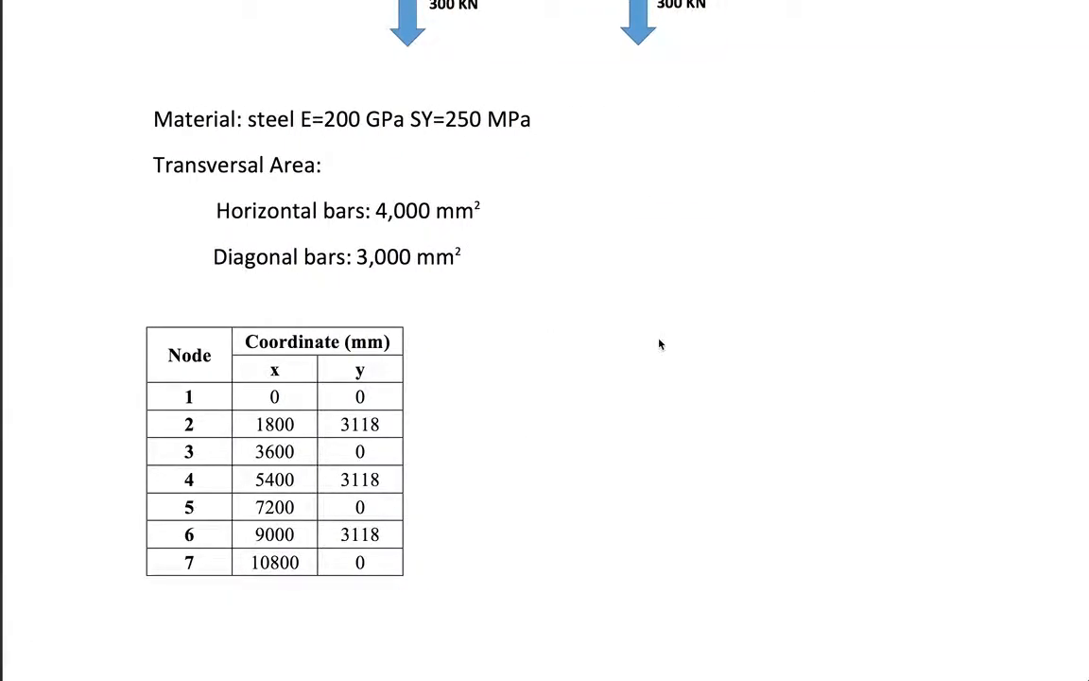
key("ctrl+Left")
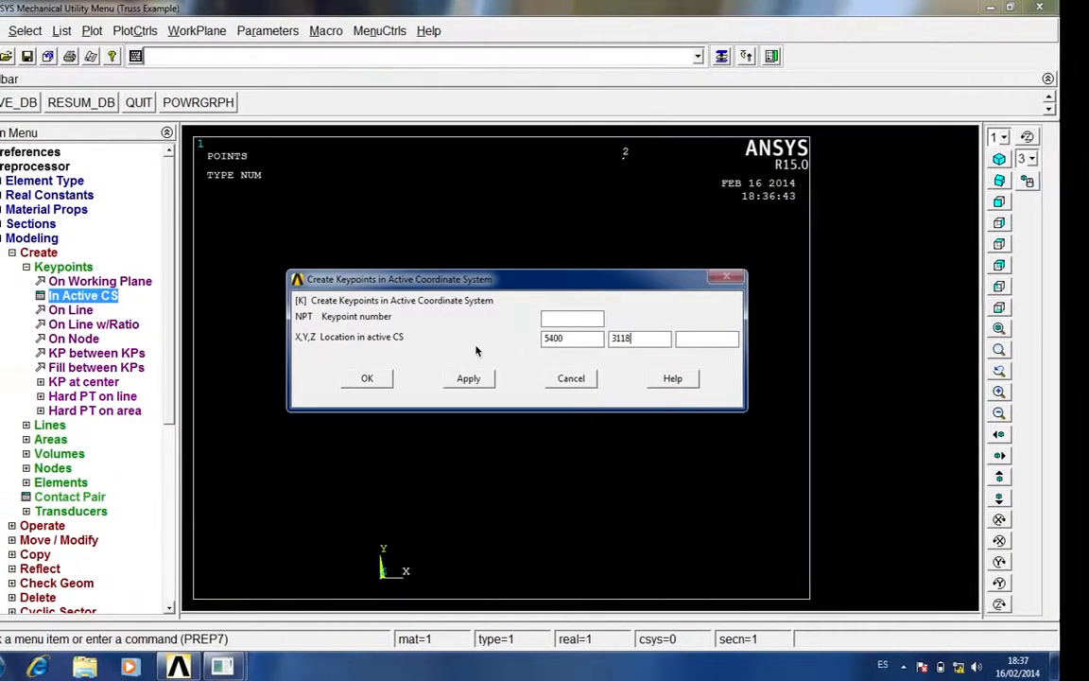
left_click(495, 377)
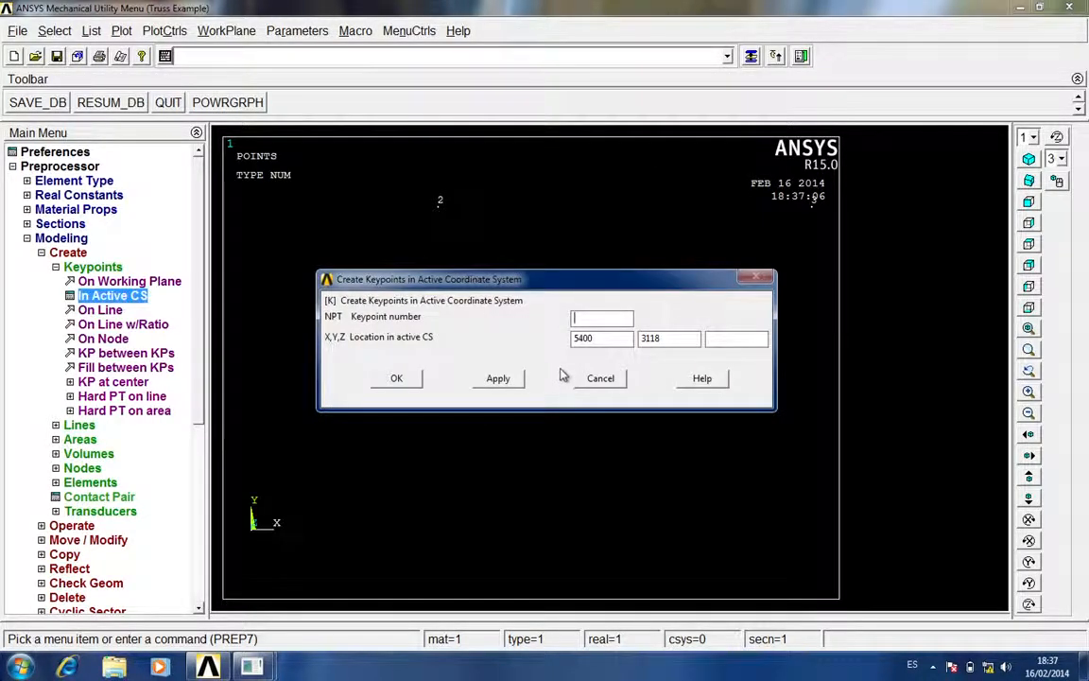
Create a keypoint at X 7200, Y 0 using the coordinates listed for node 5
double_click(594, 338)
type("7200")
double_click(651, 338)
type("0")
left_click(501, 381)
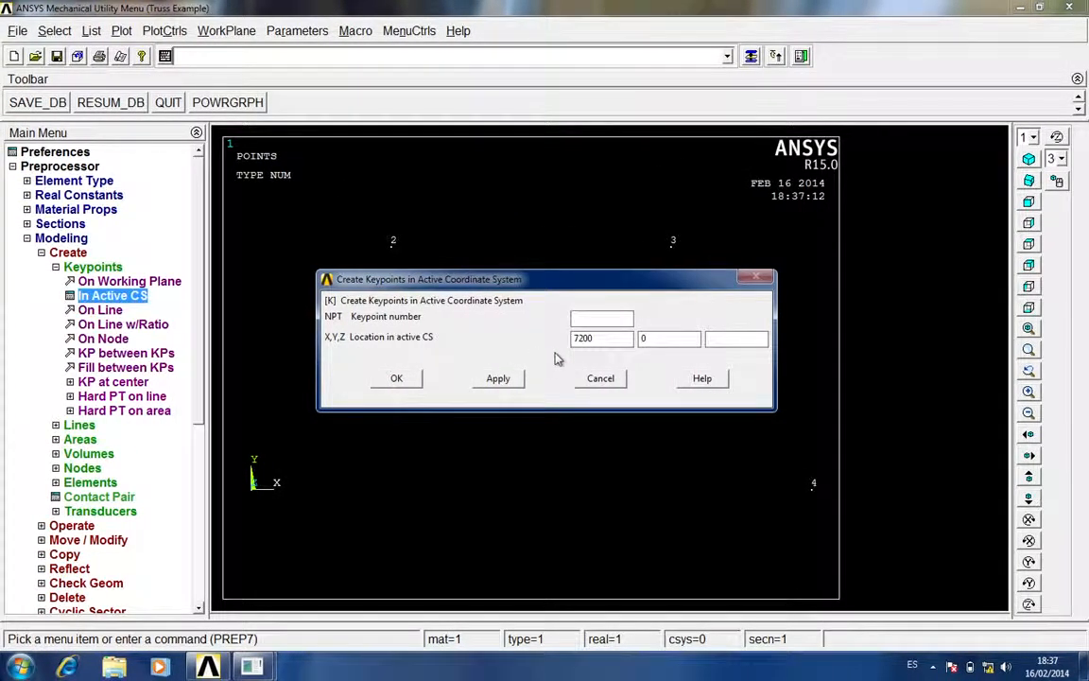
Open the X location for editing to define another keypoint in the active coordinate system
double_click(590, 346)
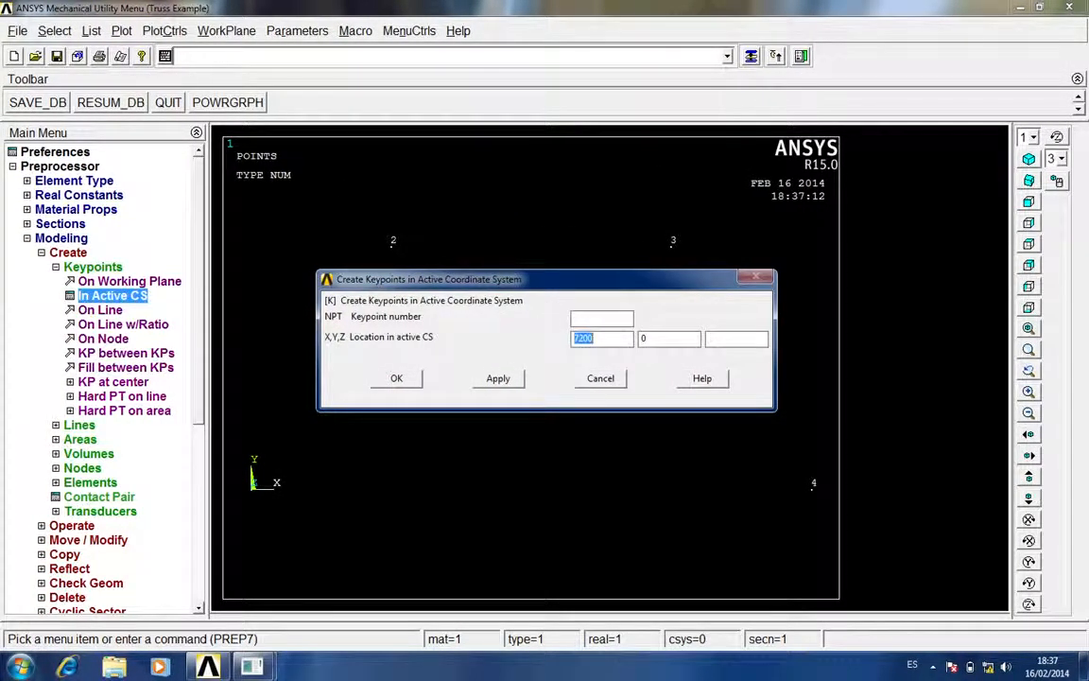
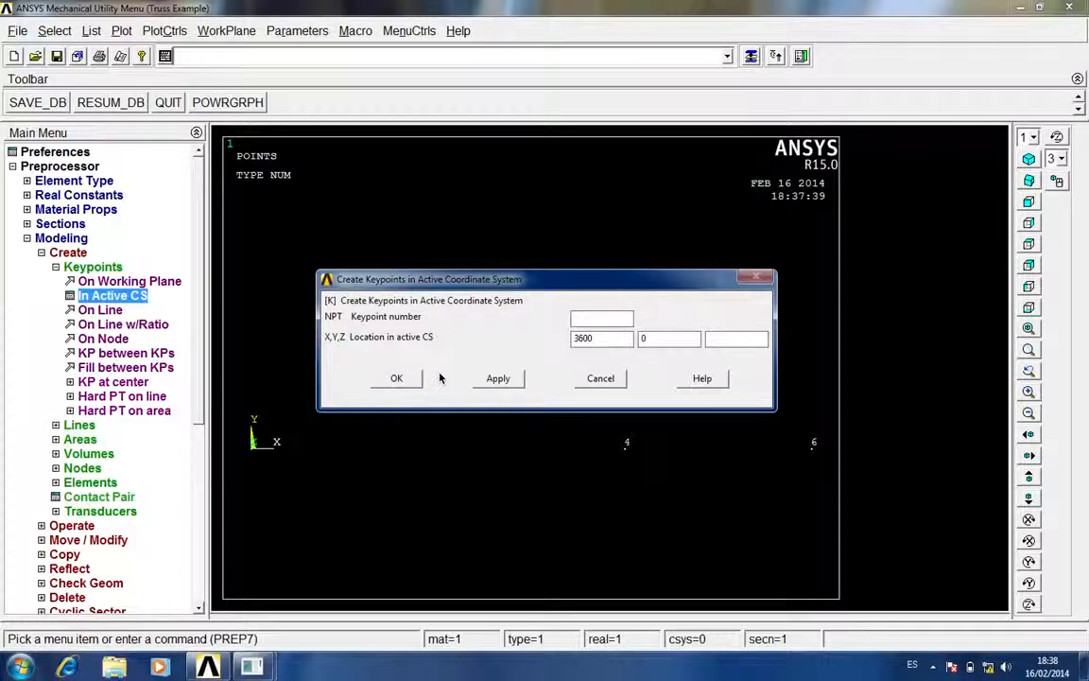
Create the remaining bottom keypoint at X 3600, Y 0 and finish keypoint creation
left_click(396, 378)
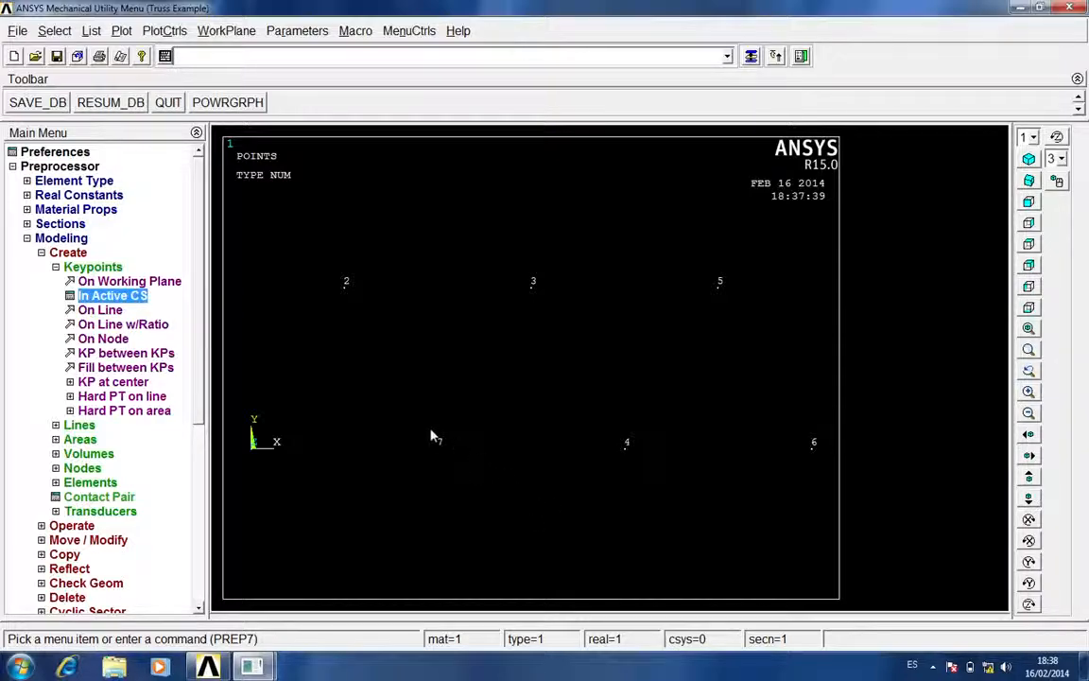
left_click(85, 269)
left_click(87, 268)
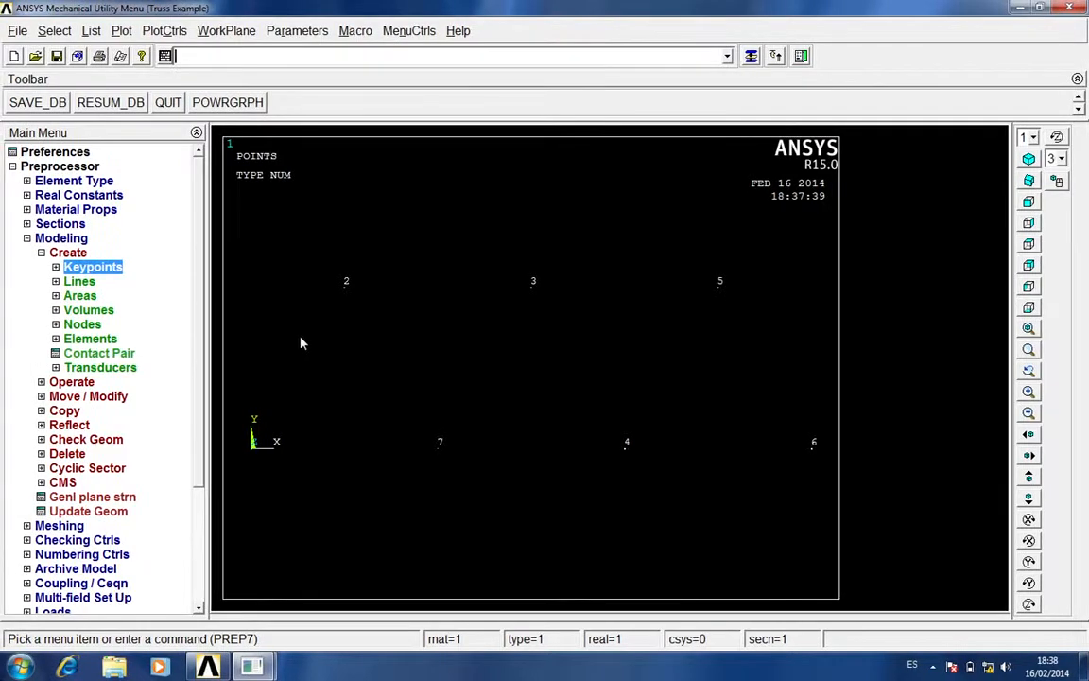
Create straight lines for the truss ends and top chord, joining keypoints 1-2, 2-3, 3-5 and 5-6
left_click(81, 282)
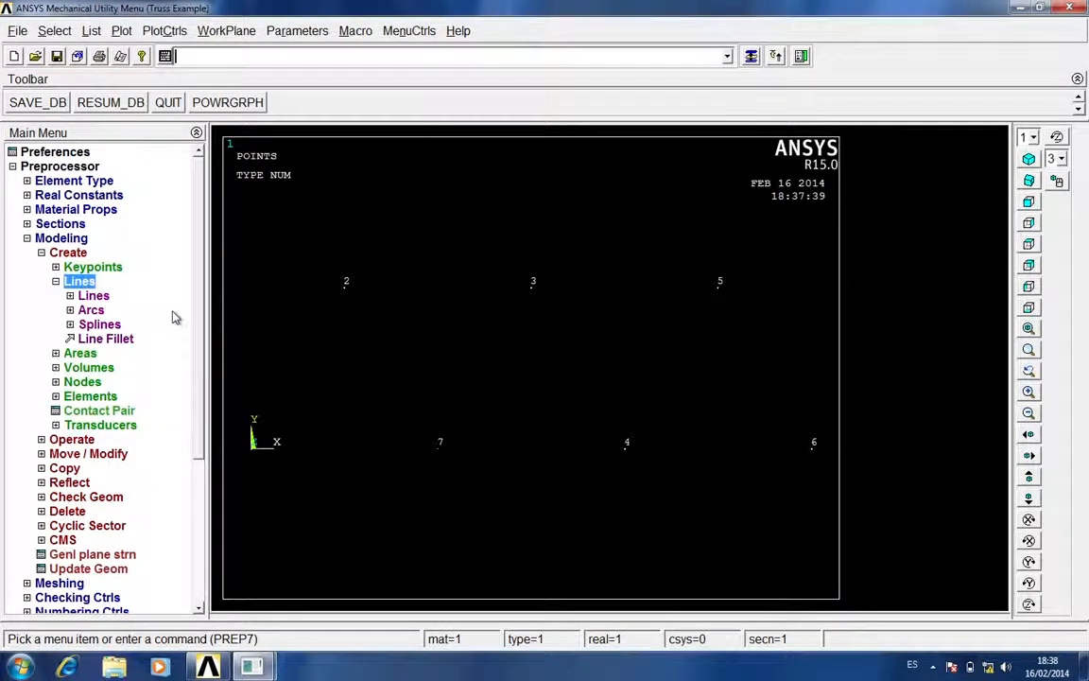
left_click(93, 295)
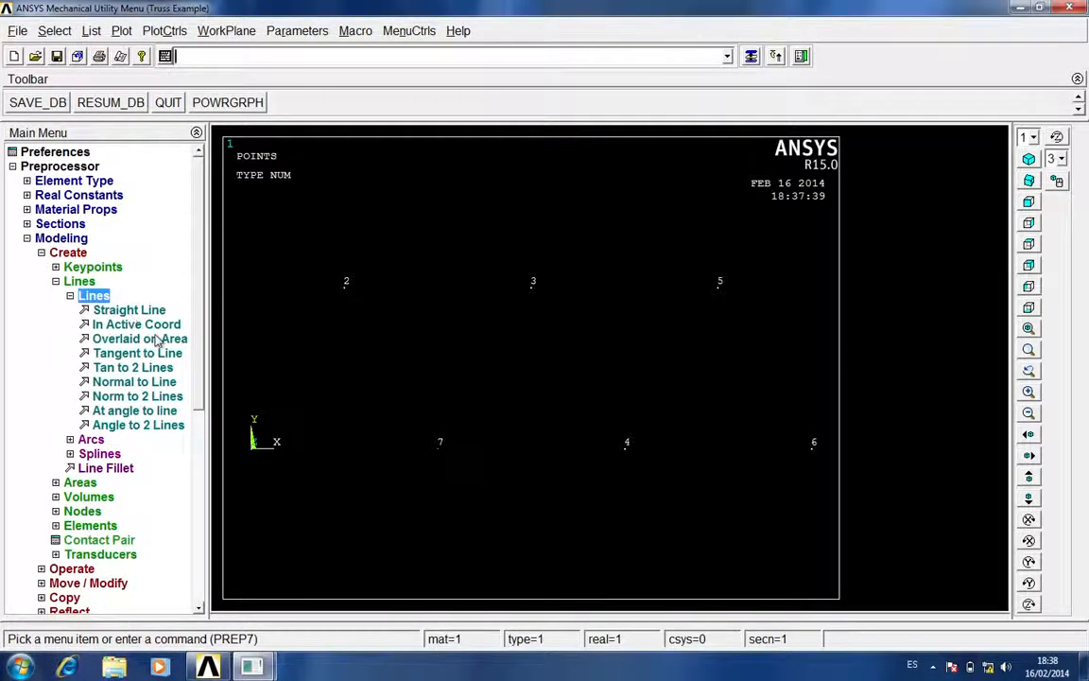
left_click(142, 309)
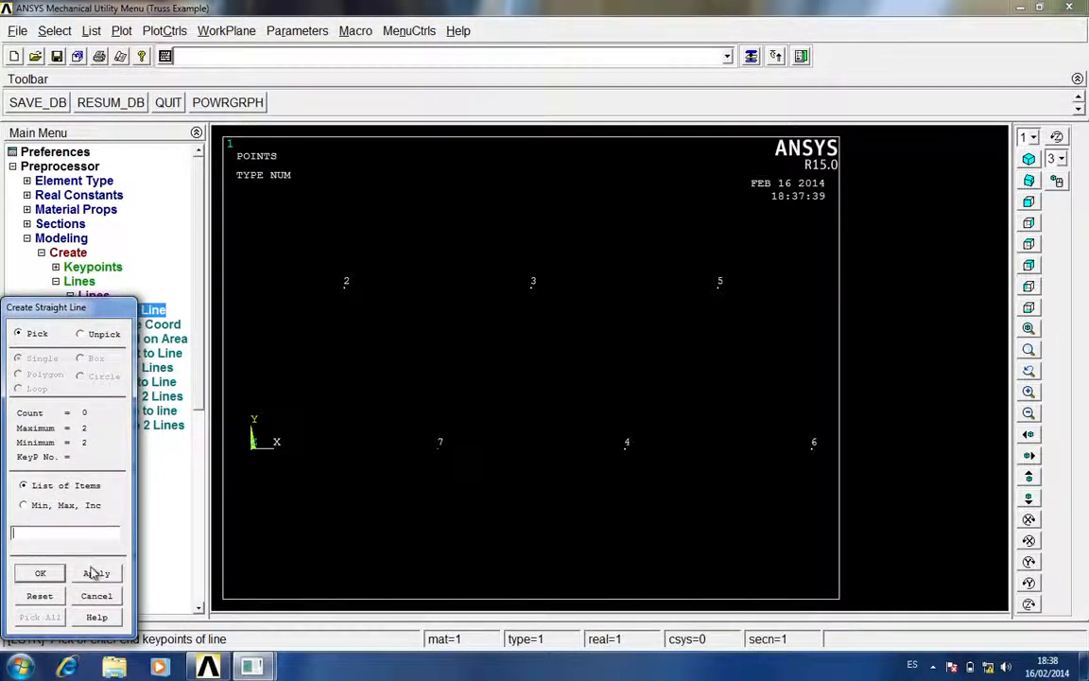
left_click(253, 441)
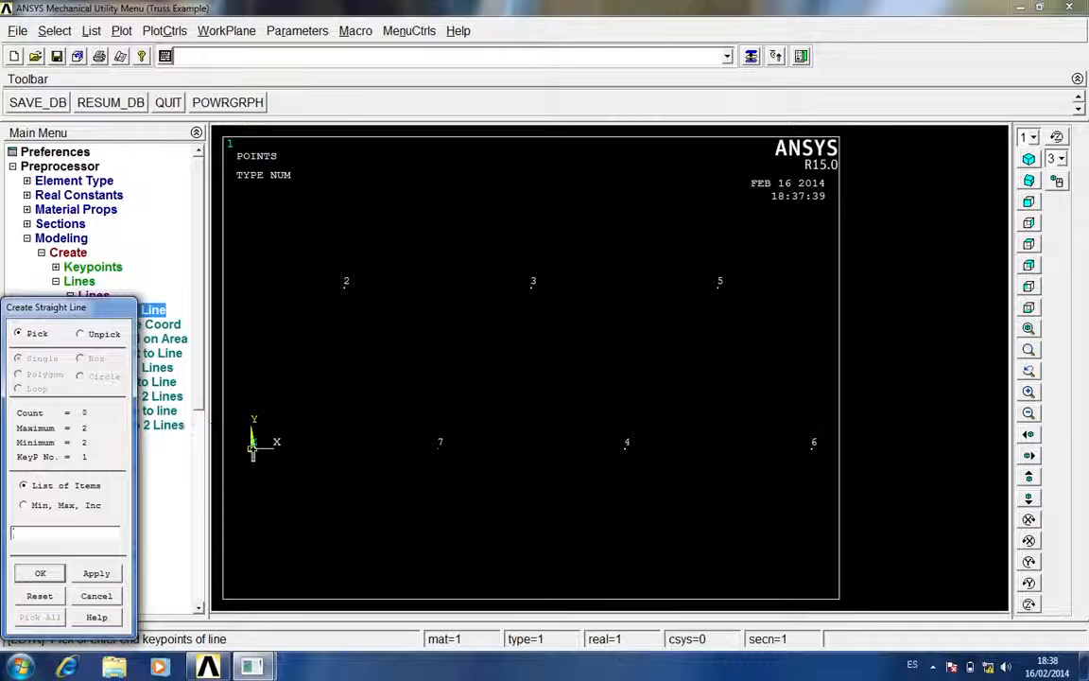
left_click(346, 287)
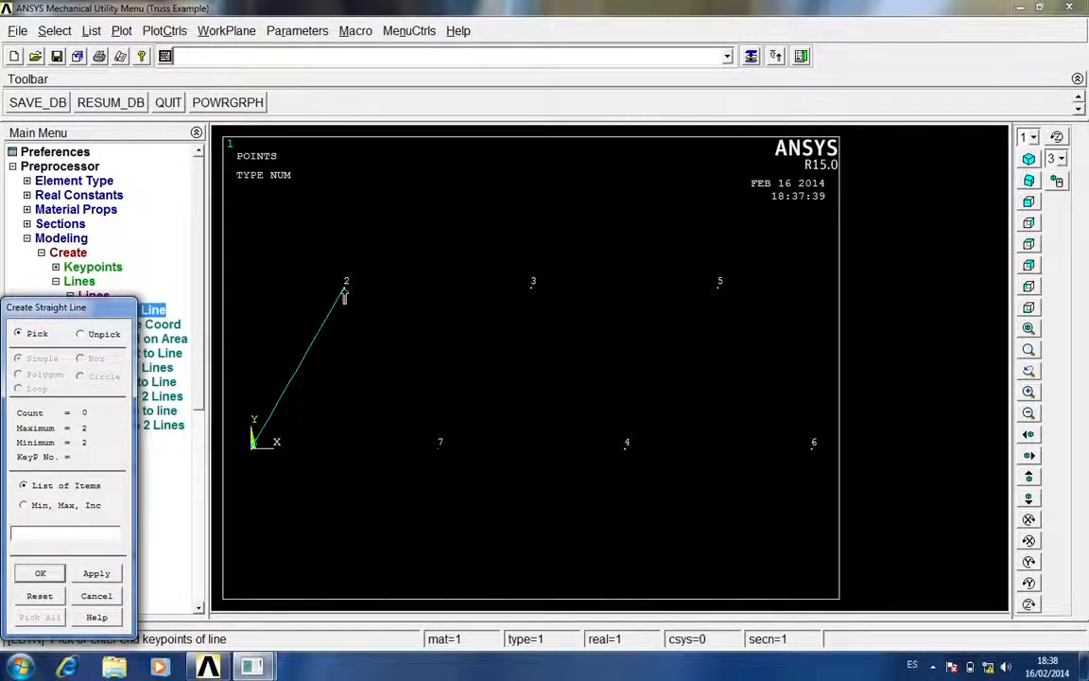
left_click(532, 289)
left_click(721, 288)
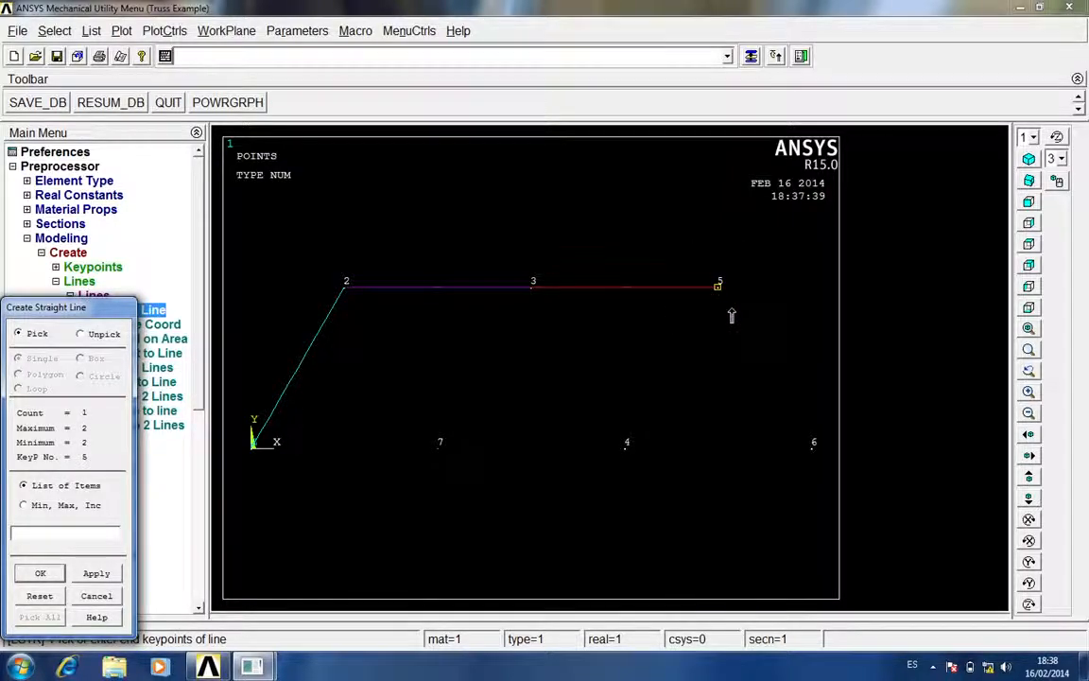
left_click(811, 444)
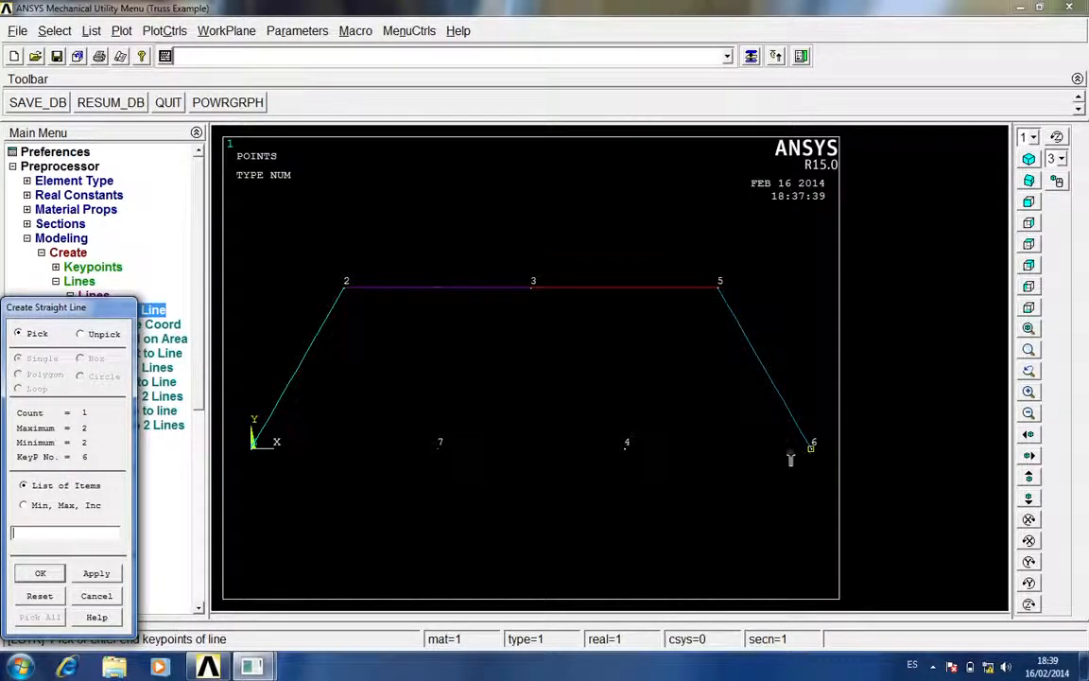
Create the bottom chord with straight lines joining keypoints 6-4, 4-7 and 7-1
left_click(627, 445)
left_click(629, 452)
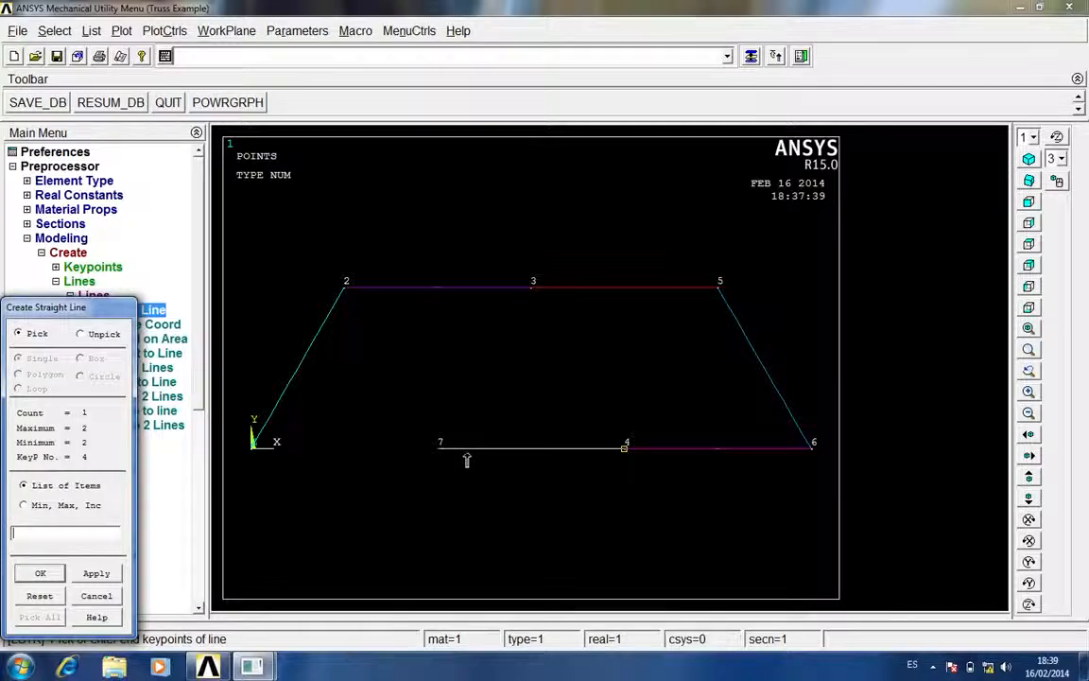
left_click(438, 453)
left_click(438, 455)
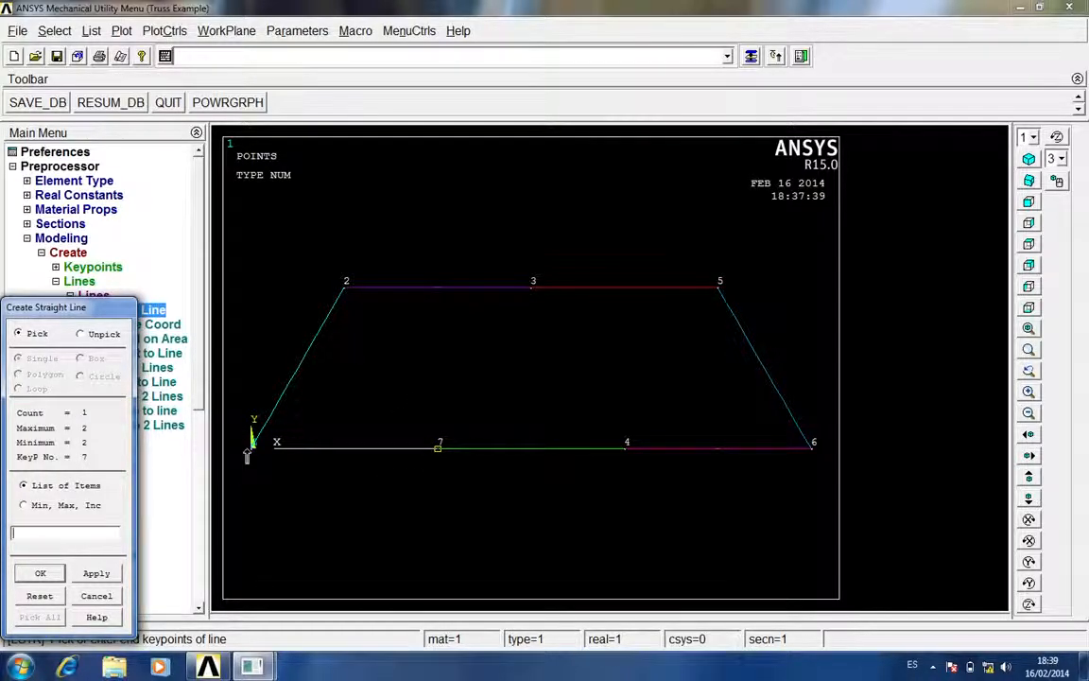
left_click(254, 449)
Create the inner diagonals with straight lines joining keypoints 2-7, 7-3, 3-4 and 4-5, and finish line creation
left_click(439, 449)
left_click(344, 301)
left_click(393, 416)
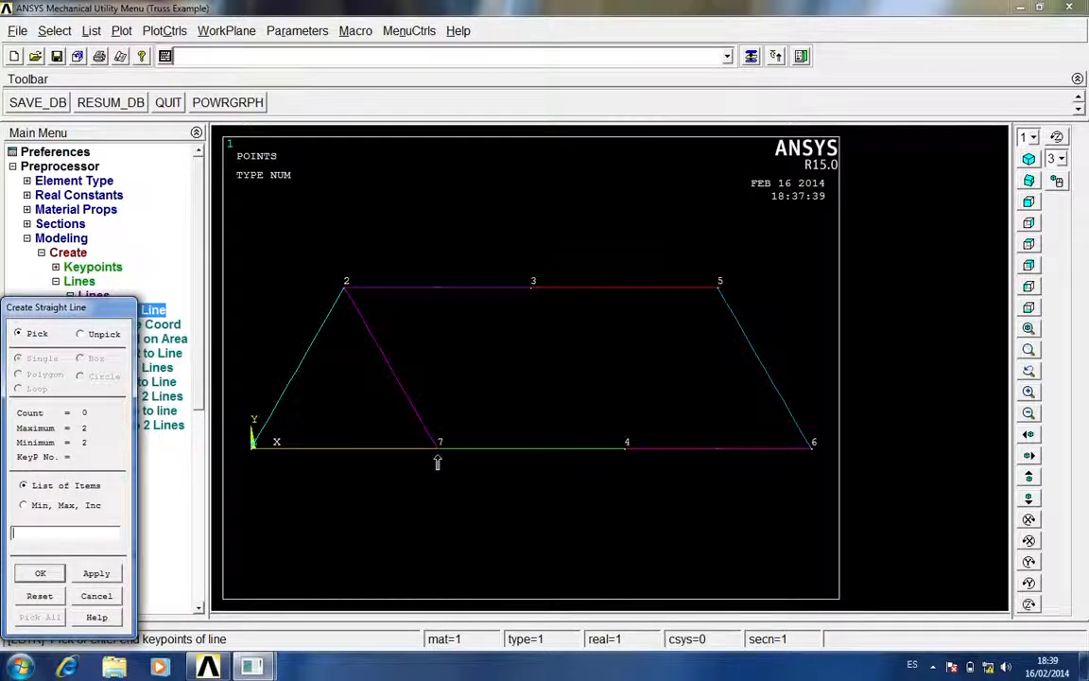
left_click(531, 286)
left_click(530, 286)
left_click(626, 443)
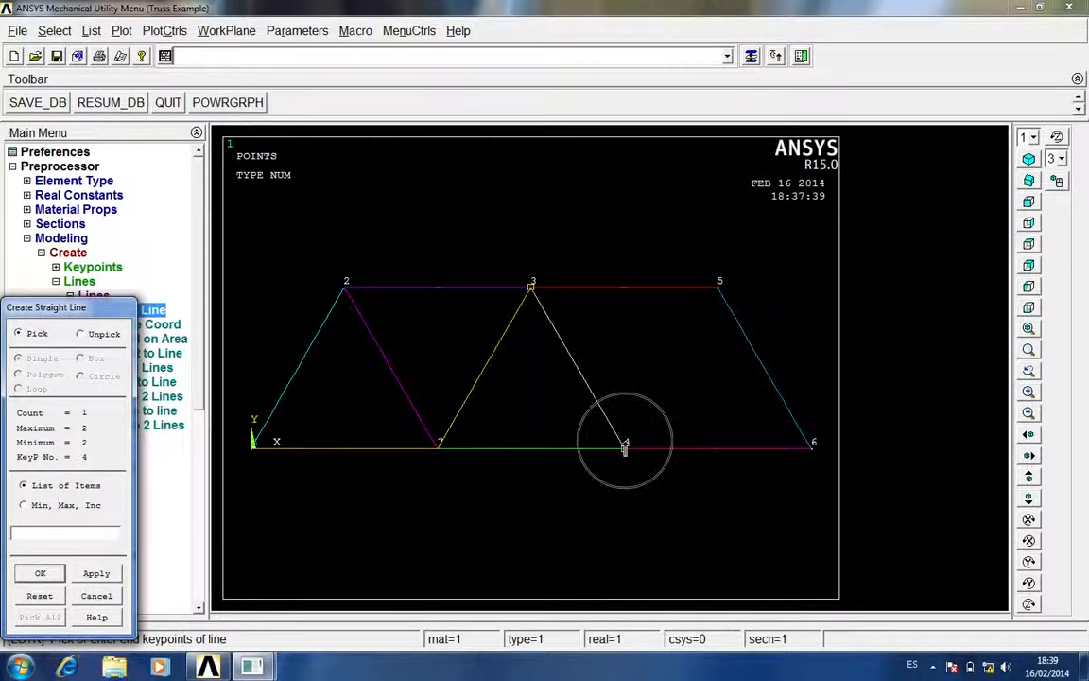
left_click(626, 443)
left_click(719, 283)
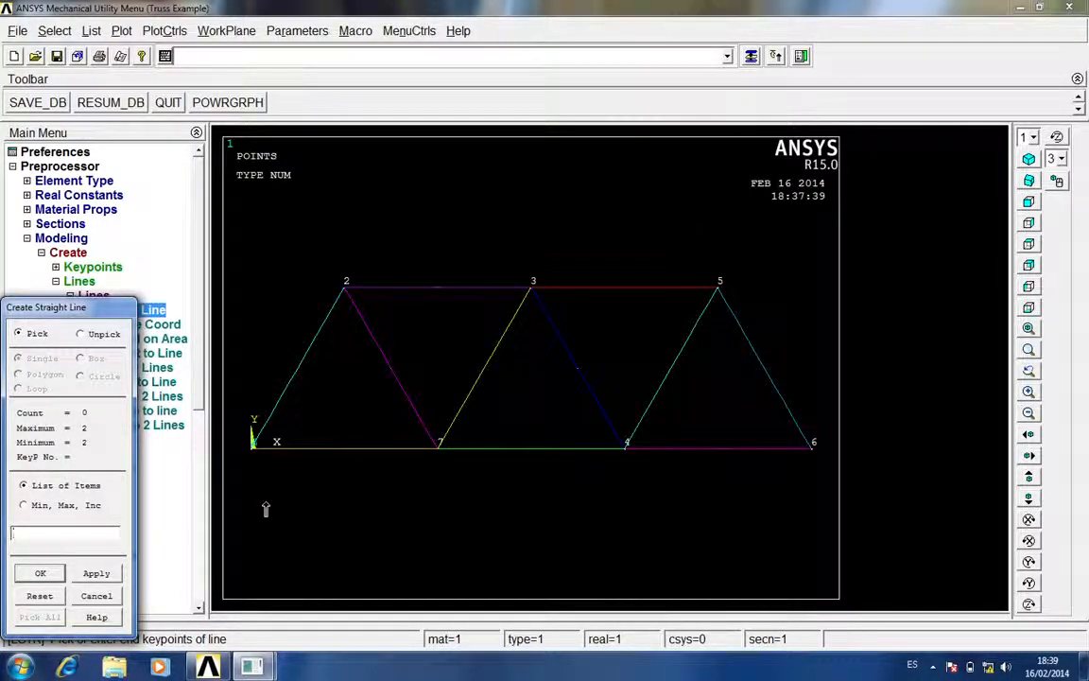
left_click(43, 573)
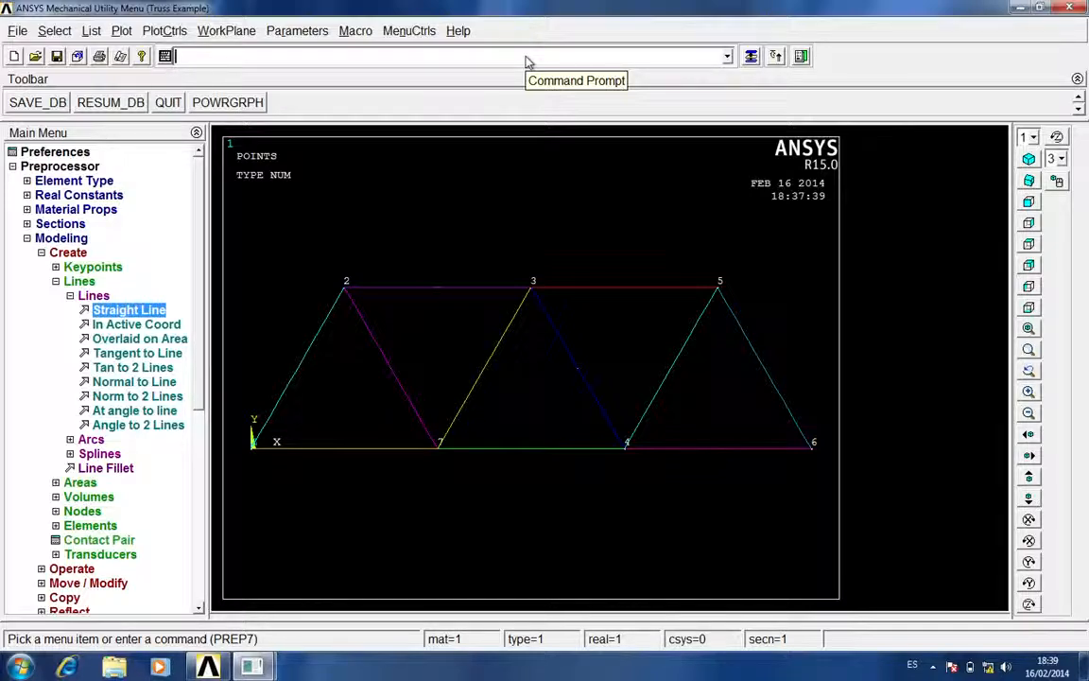
left_click(83, 296)
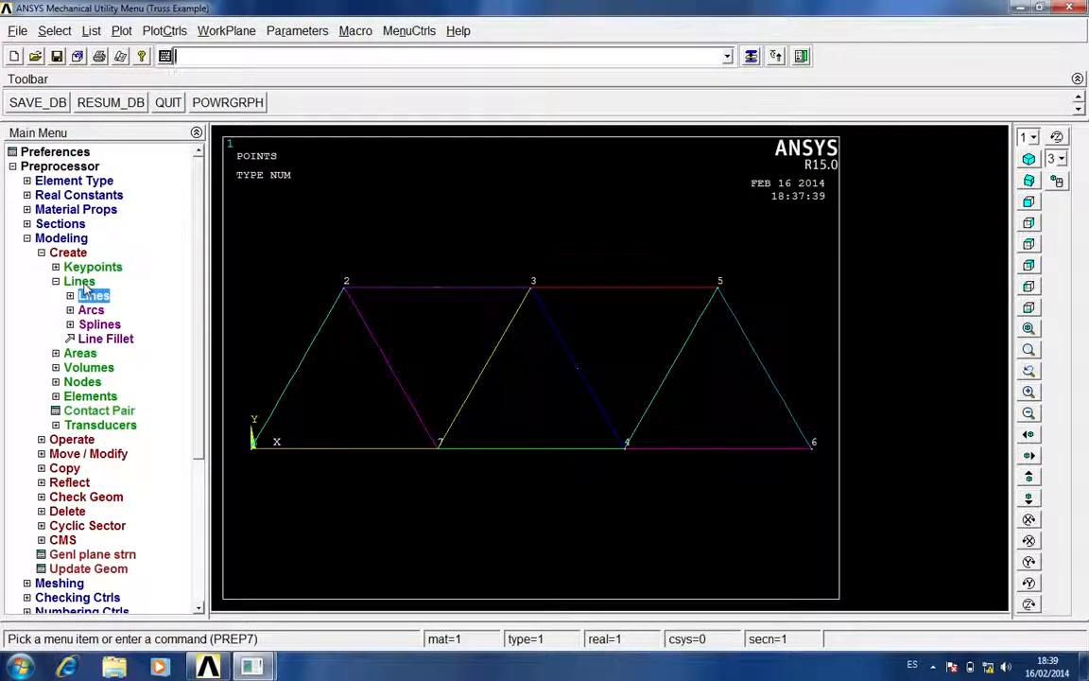
left_click(82, 283)
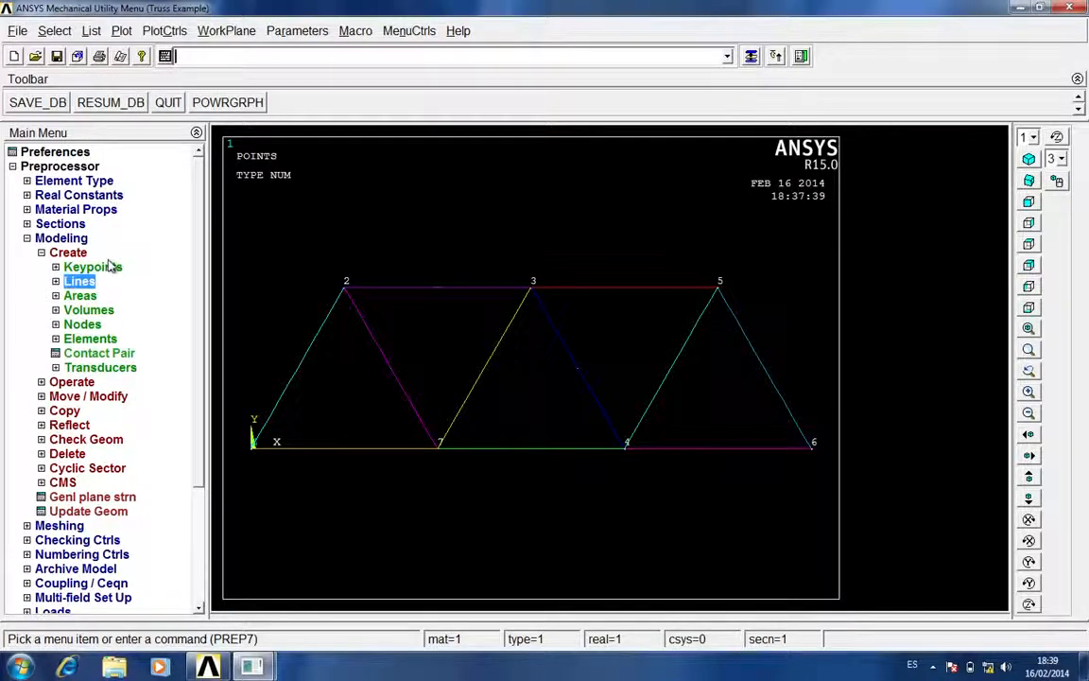
Assign material 1, real constant set 1 and element type LINK180 as mesh attributes to the five horizontal lines
left_click(66, 239)
left_click(60, 253)
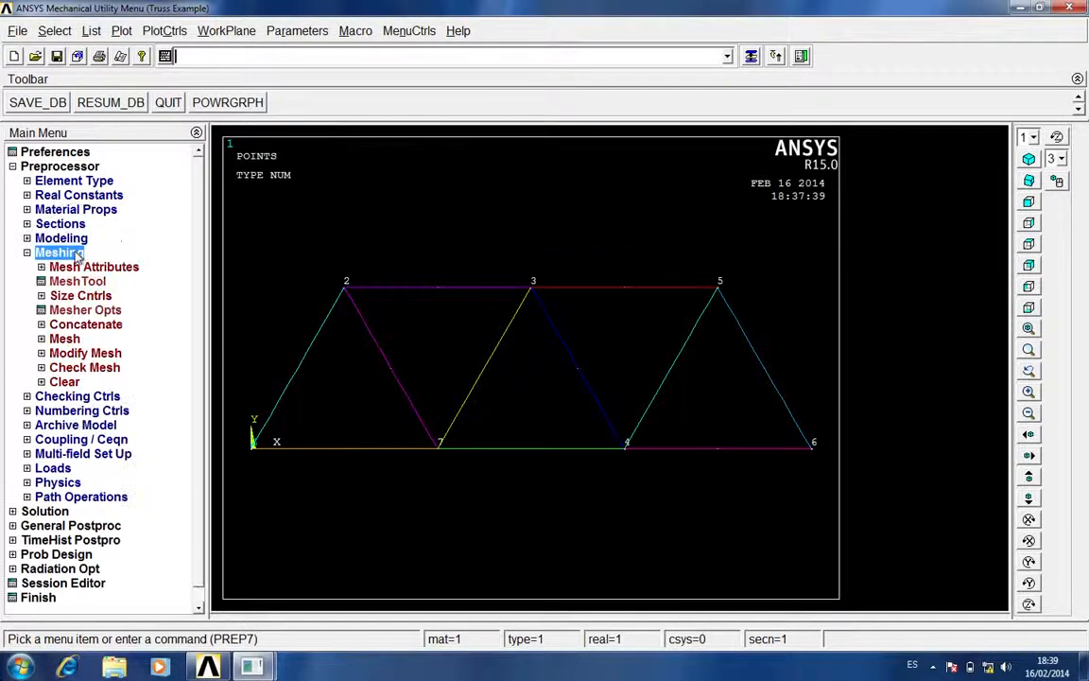
left_click(132, 267)
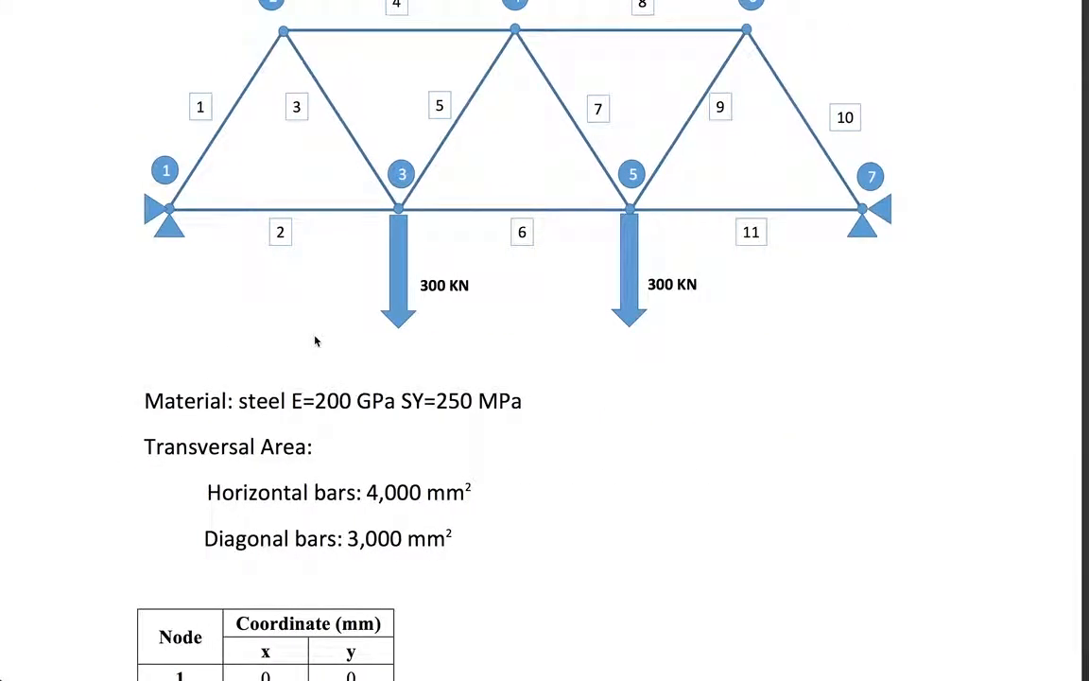
scroll(316, 342, "up", 2)
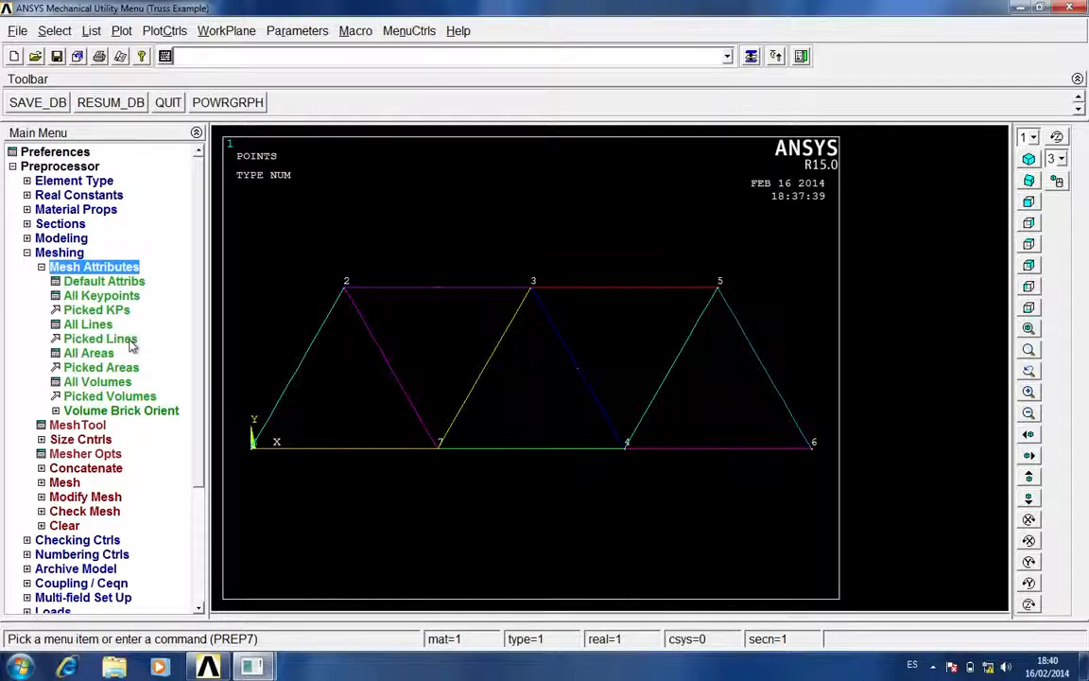
left_click(132, 343)
left_click(375, 449)
left_click(478, 449)
left_click(675, 451)
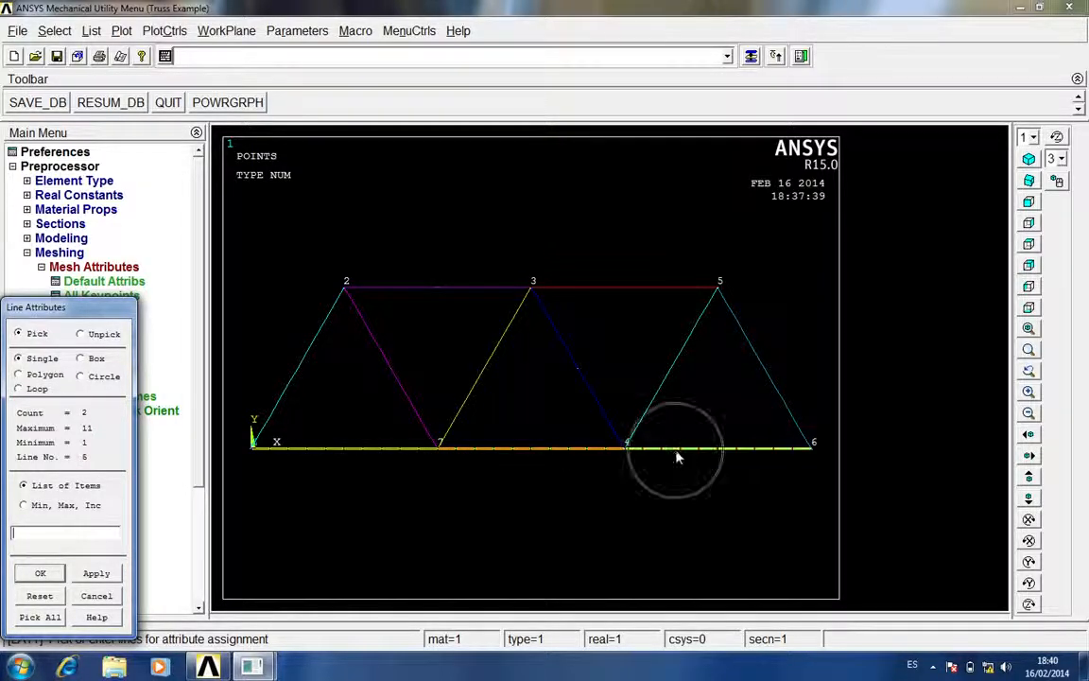
left_click(459, 287)
left_click(597, 297)
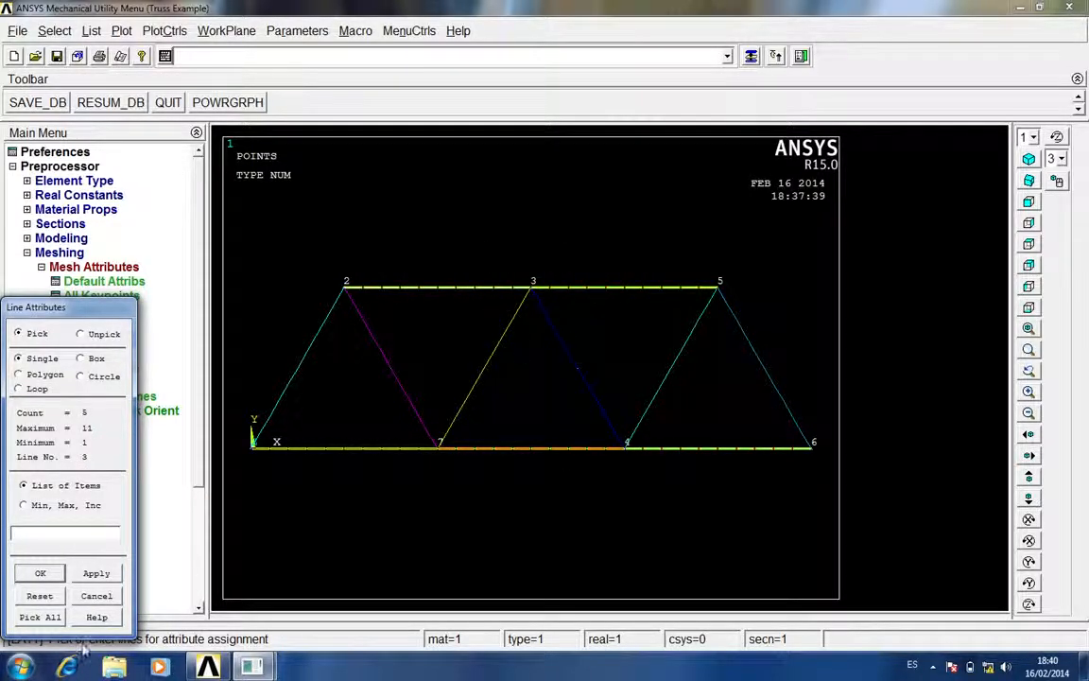
left_click(43, 574)
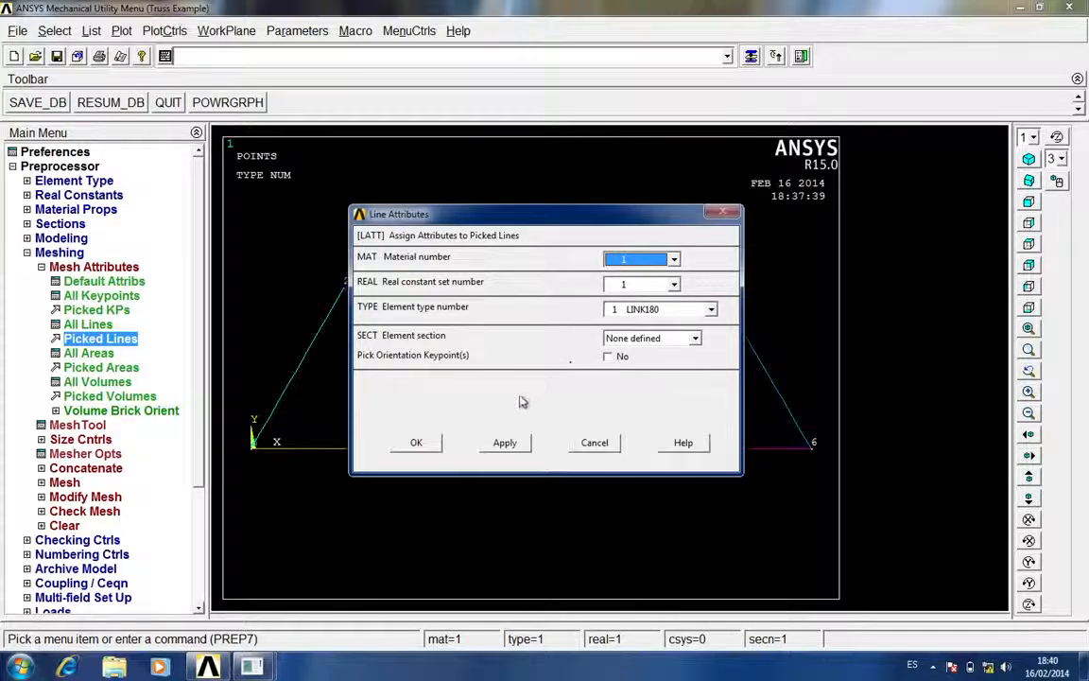
left_click(417, 444)
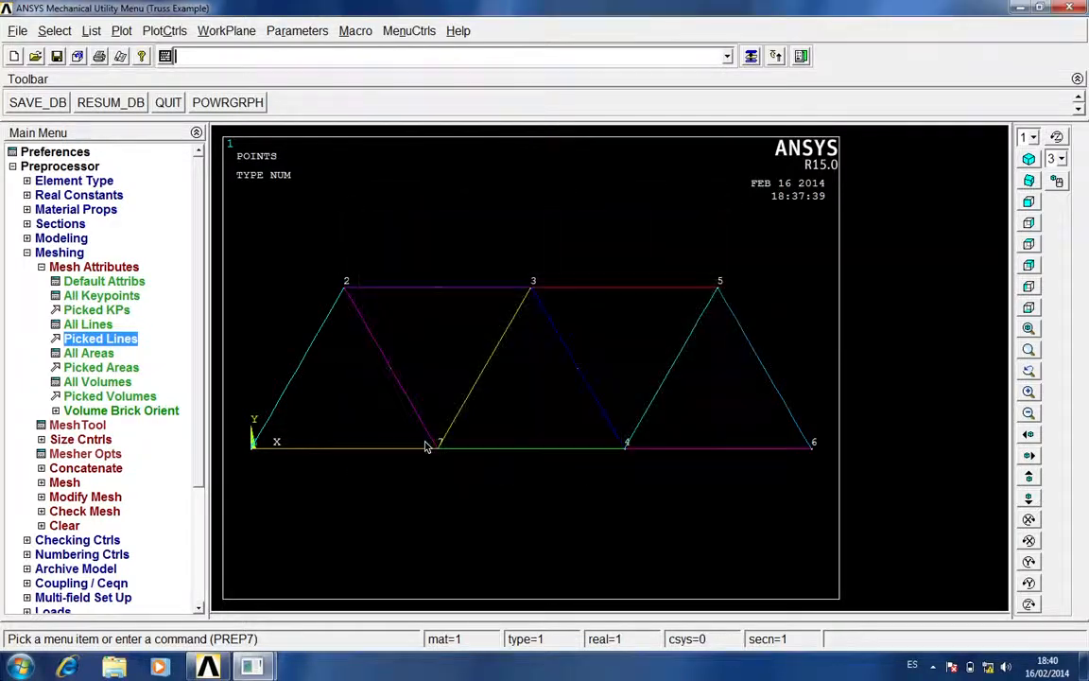
Assign material 1, real constant set 2 and element type LINK180 as mesh attributes to the six inclined lines
left_click(124, 343)
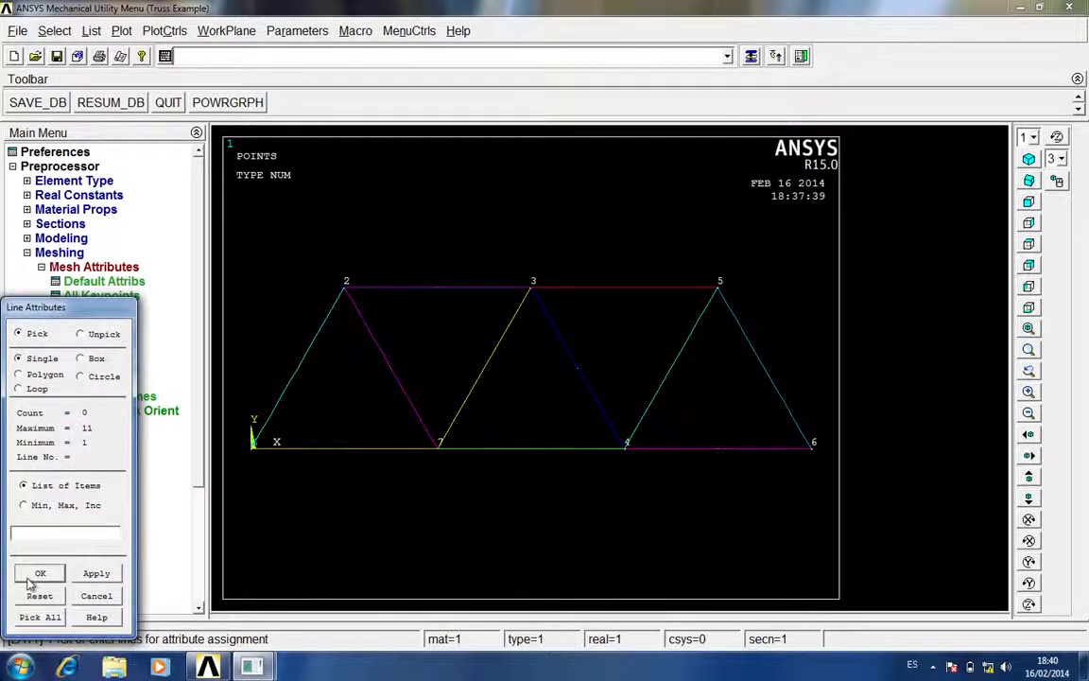
left_click(299, 370)
left_click(395, 376)
left_click(473, 336)
left_click(520, 328)
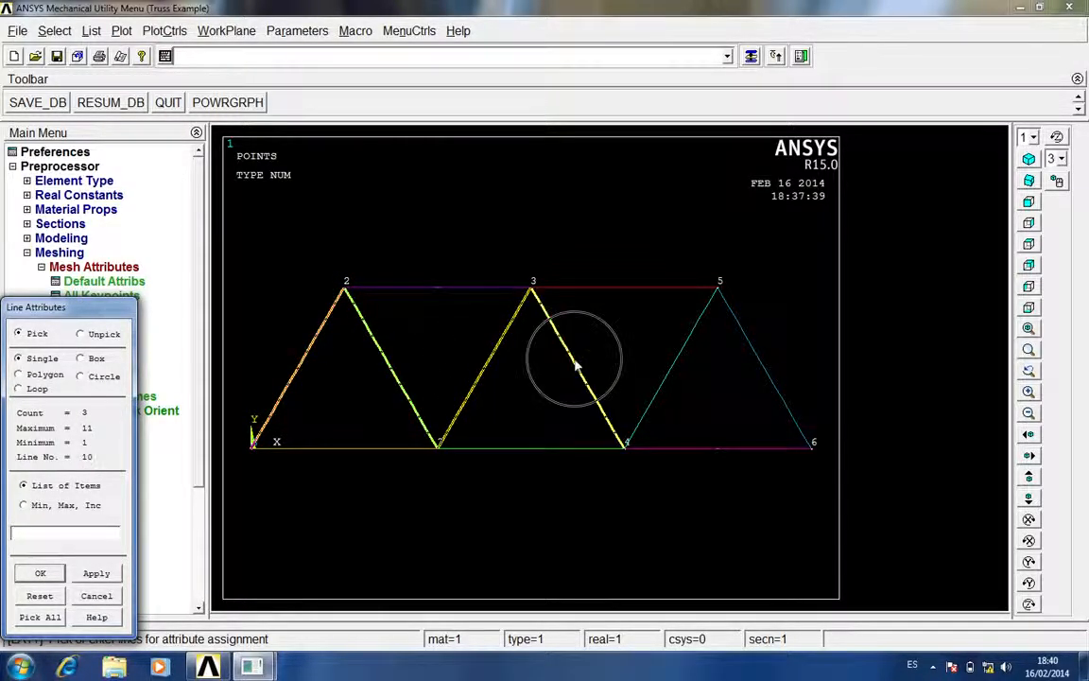
left_click(674, 364)
left_click(757, 352)
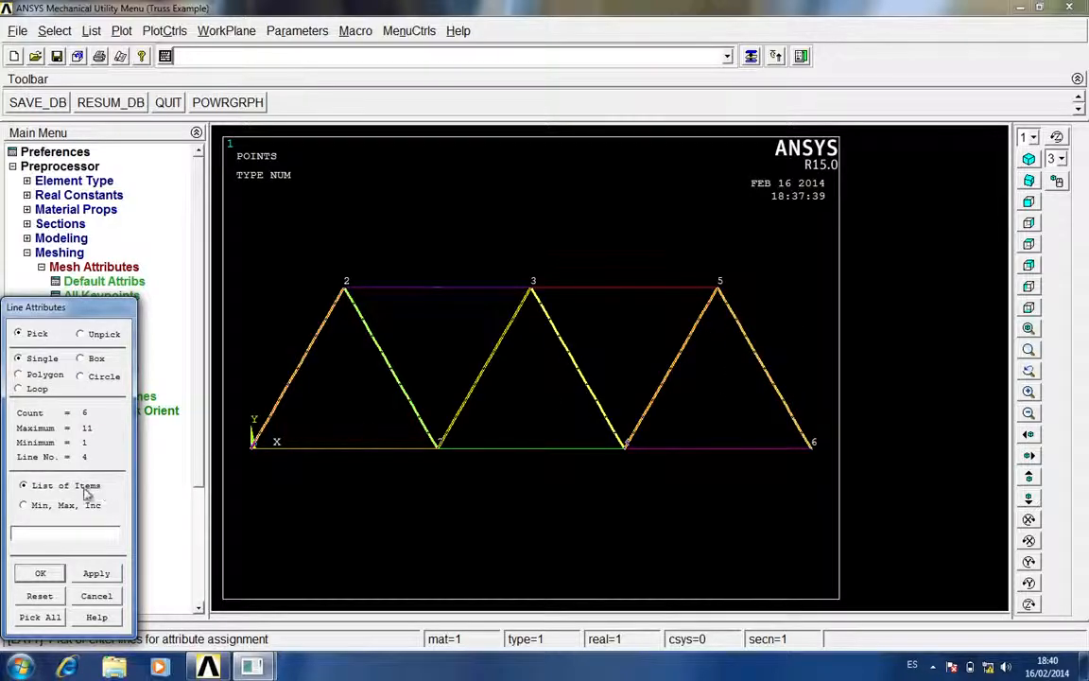
left_click(36, 574)
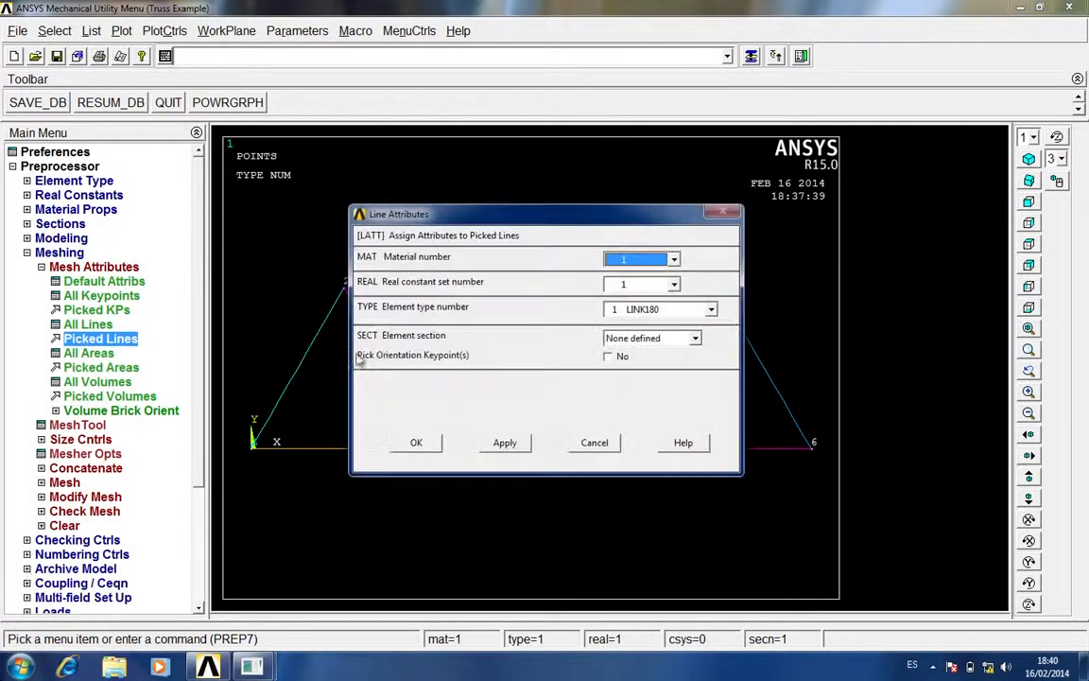
left_click(674, 284)
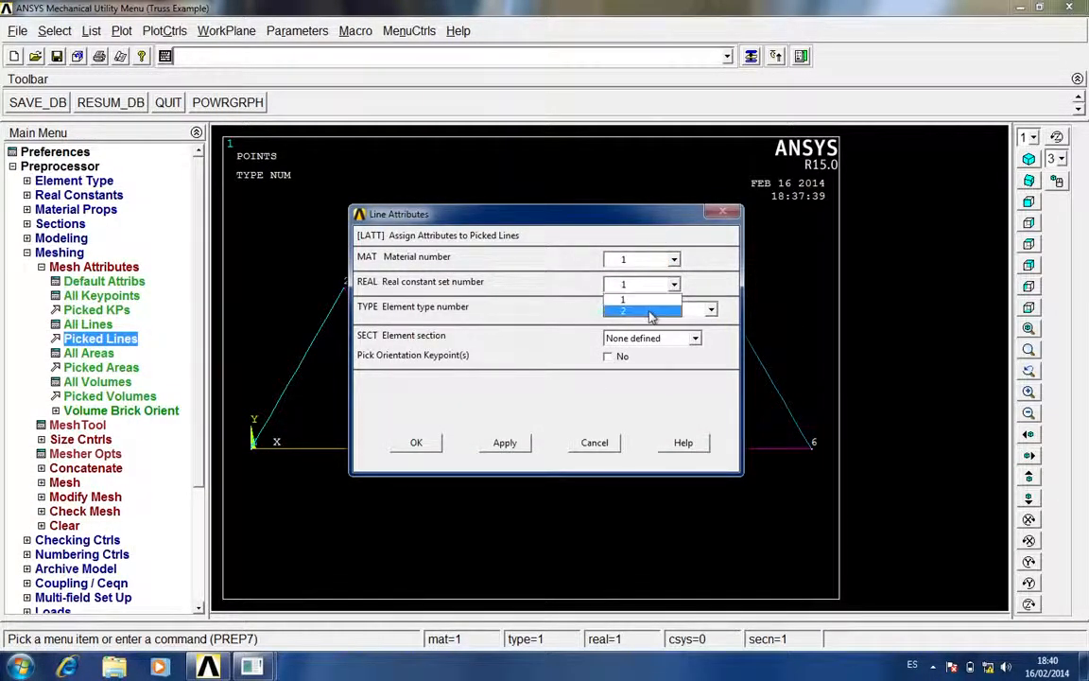
left_click(629, 298)
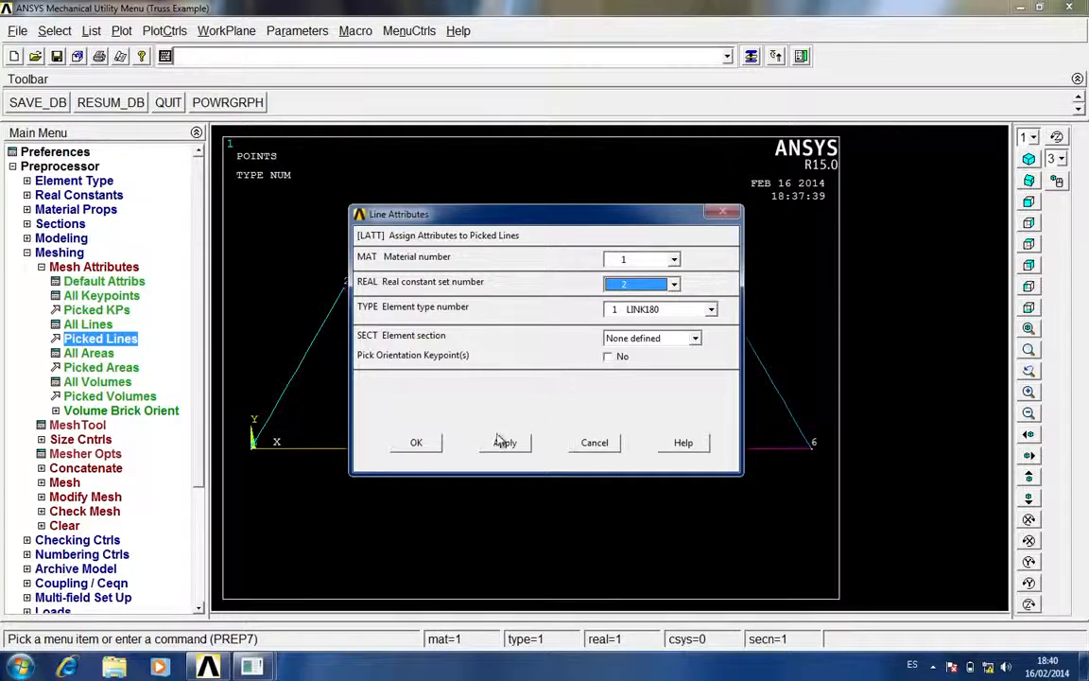
left_click(434, 450)
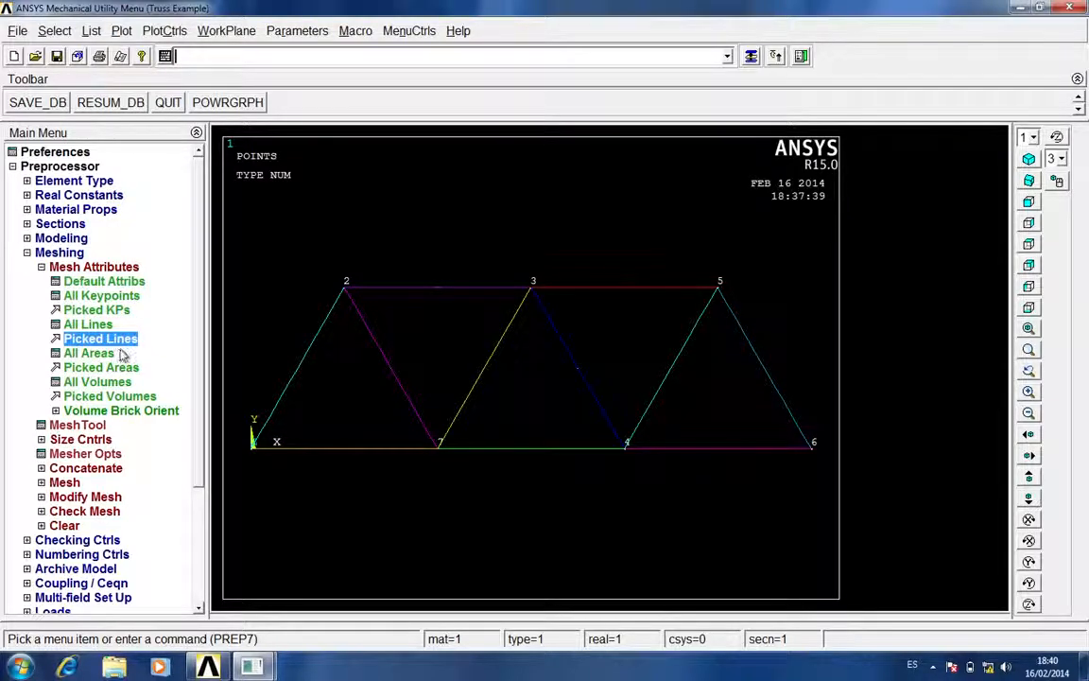
Set the number of element divisions to 1 on all truss lines with the MeshTool
left_click(92, 266)
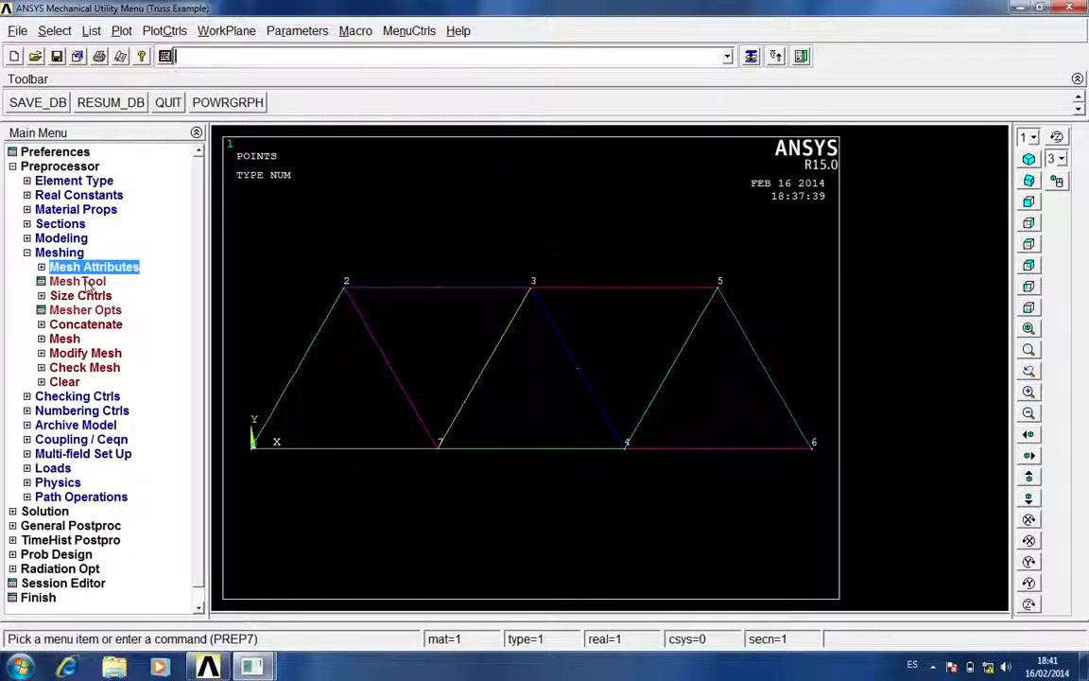
left_click(85, 284)
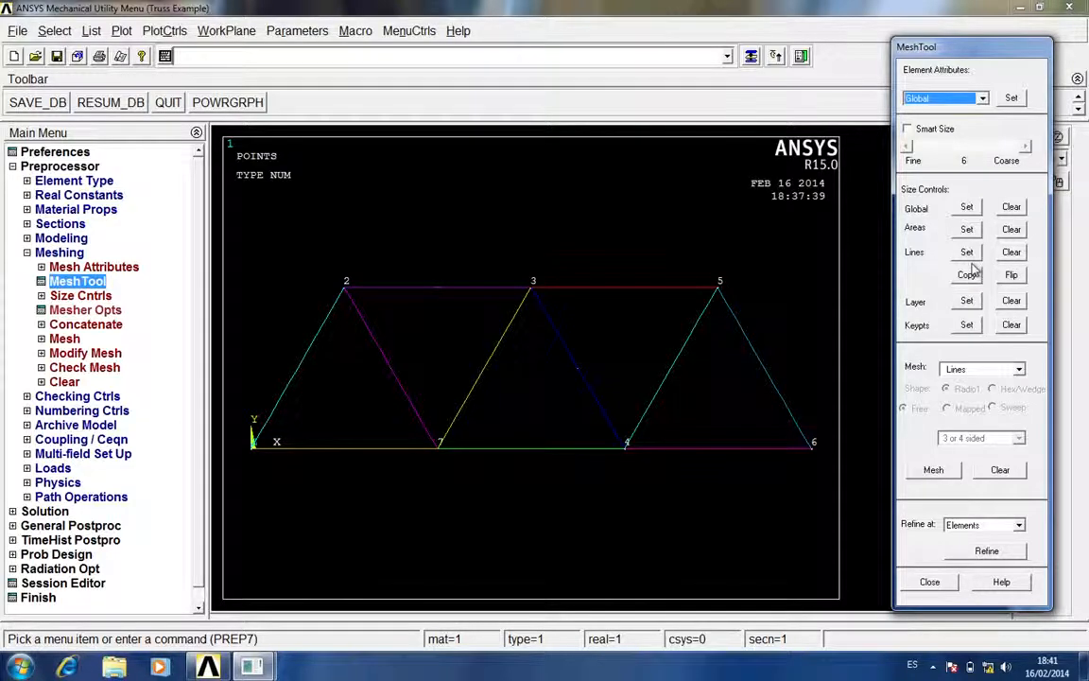
left_click(967, 253)
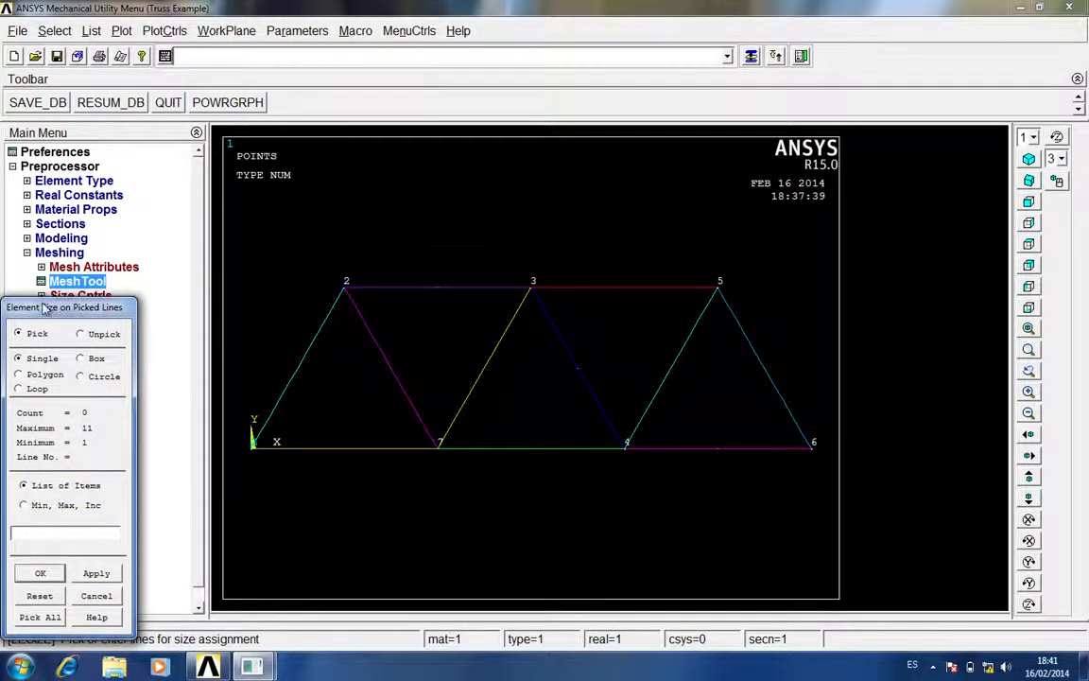
left_click_drag(56, 309, 99, 246)
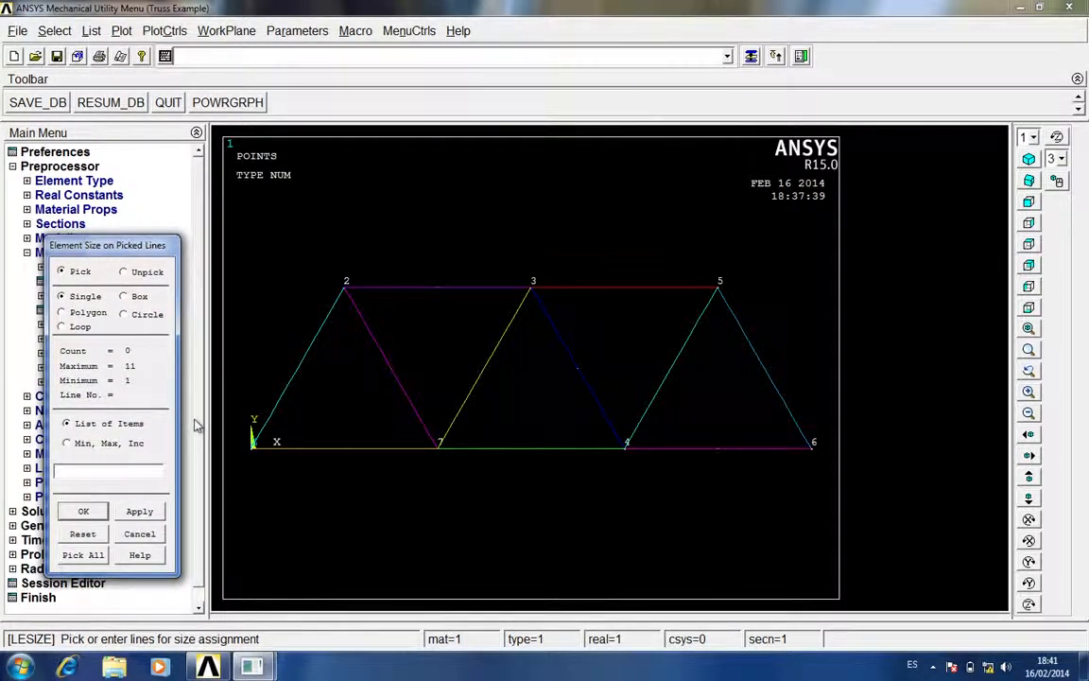
left_click(77, 556)
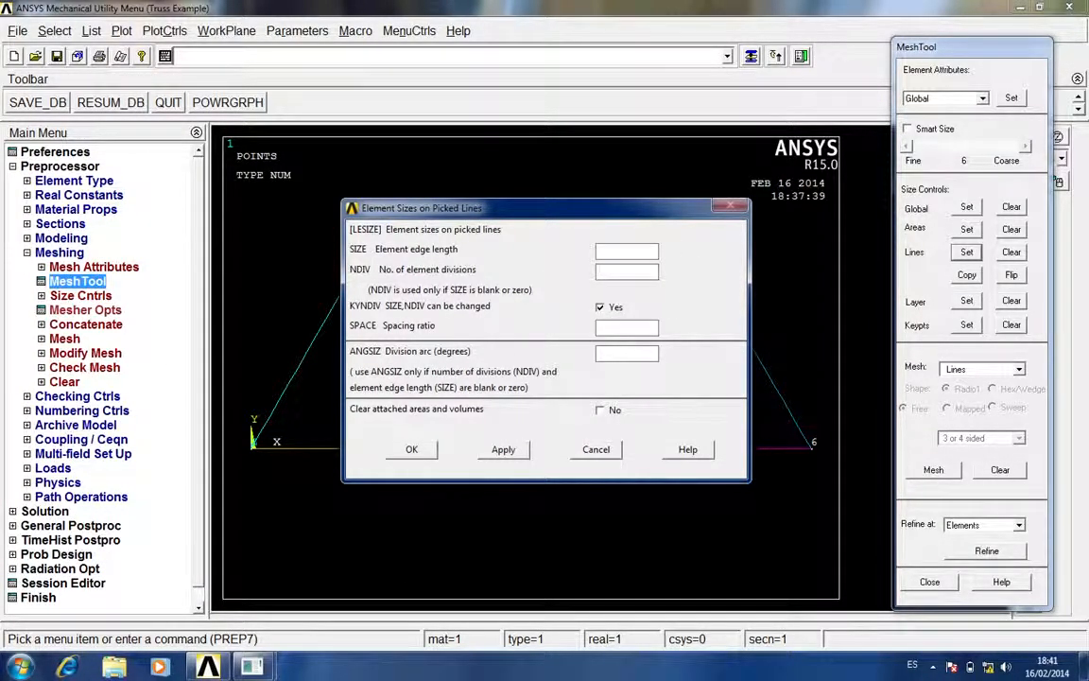
type("1")
left_click(414, 450)
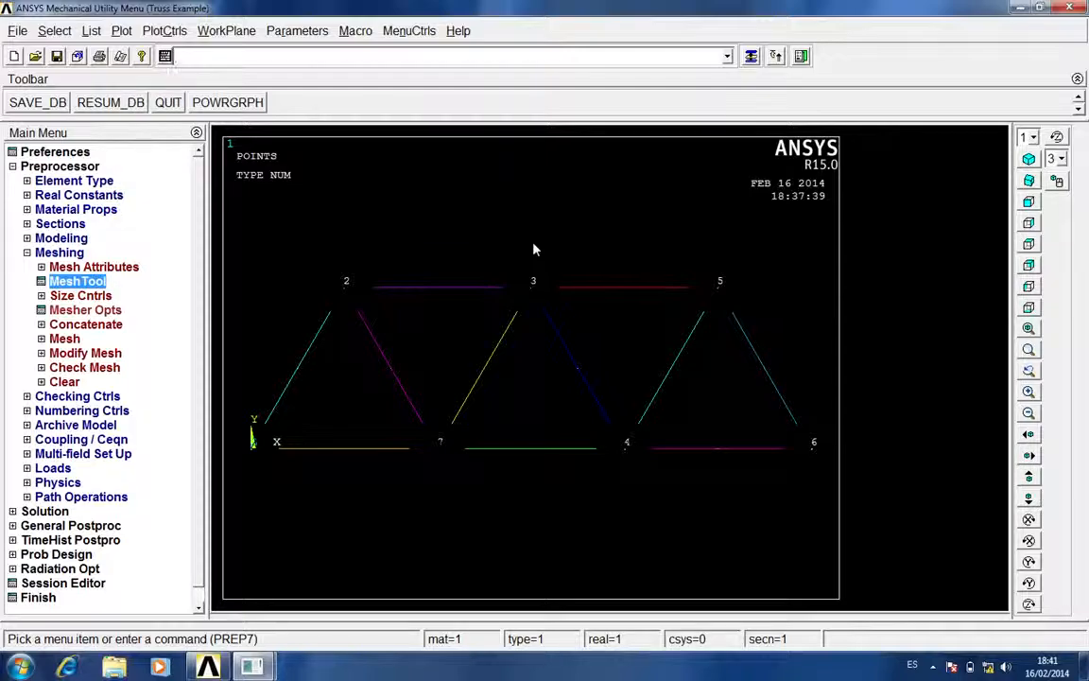
Mesh all the truss lines with the MeshTool
left_click(85, 281)
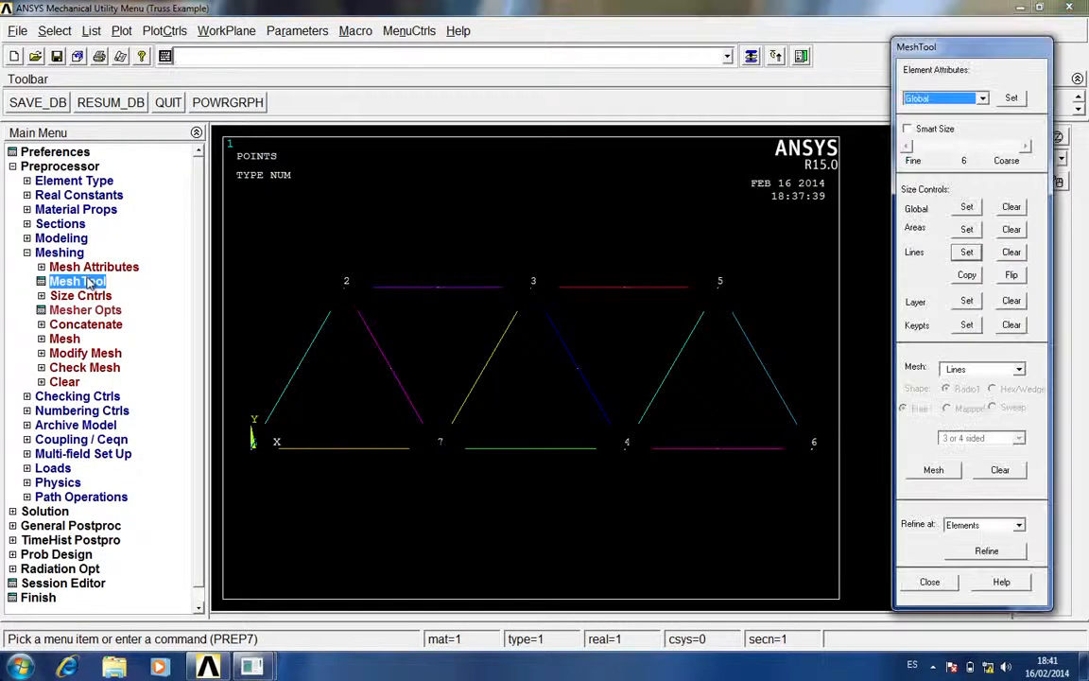
left_click(935, 469)
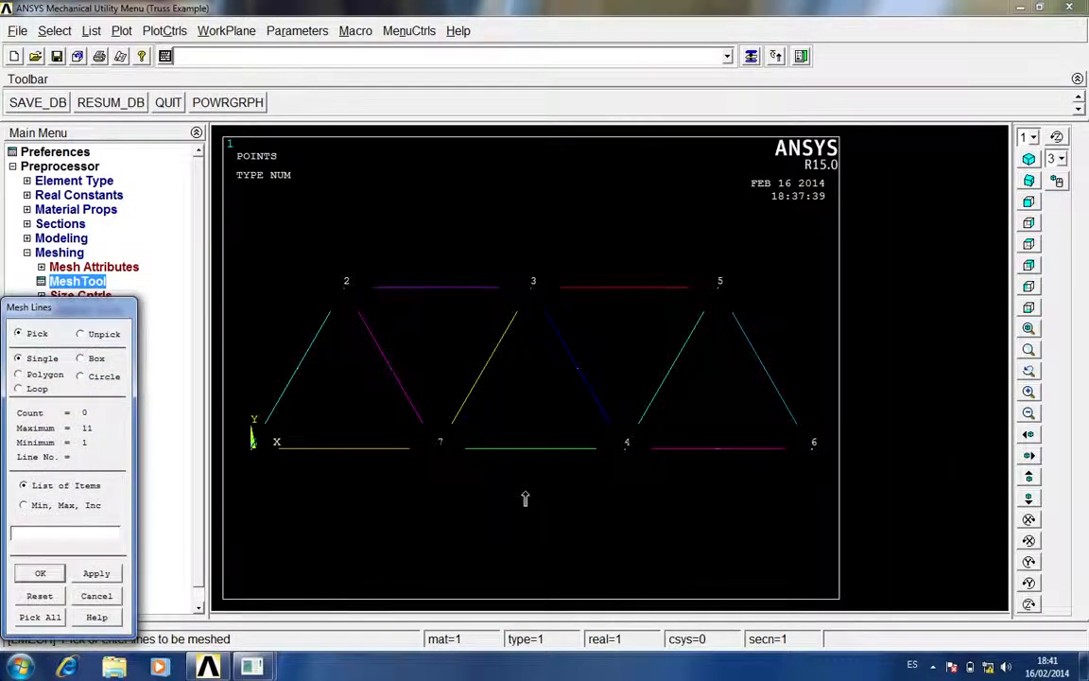
left_click(40, 617)
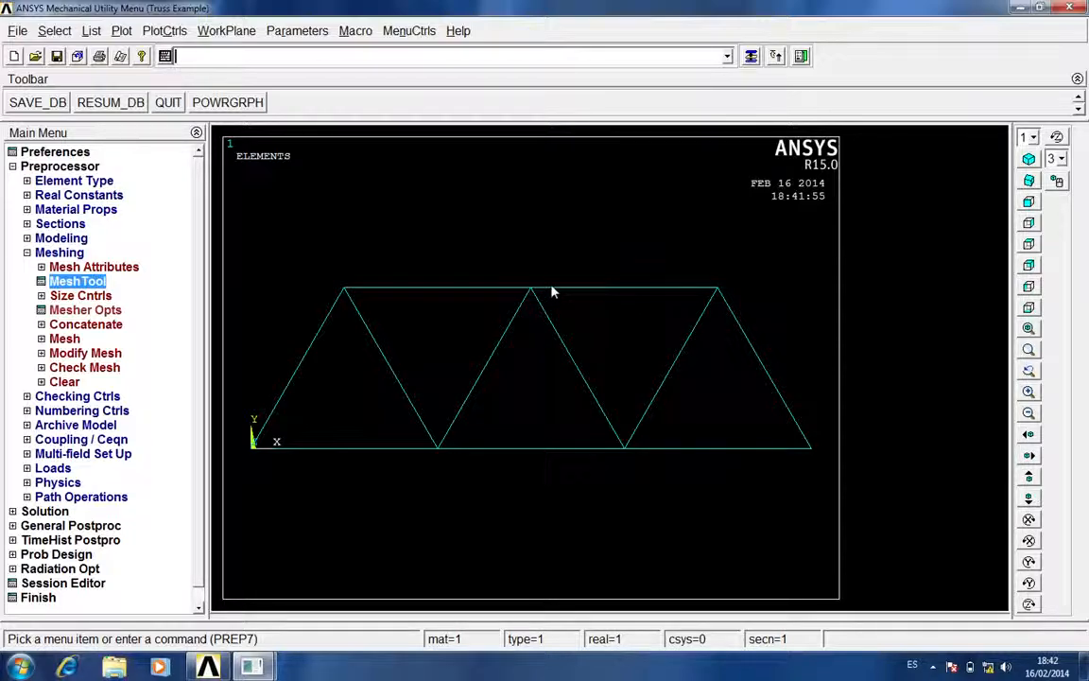
Turn on element numbers in the plot numbering controls, shown with colors and numbers, and close the MeshTool
left_click(153, 31)
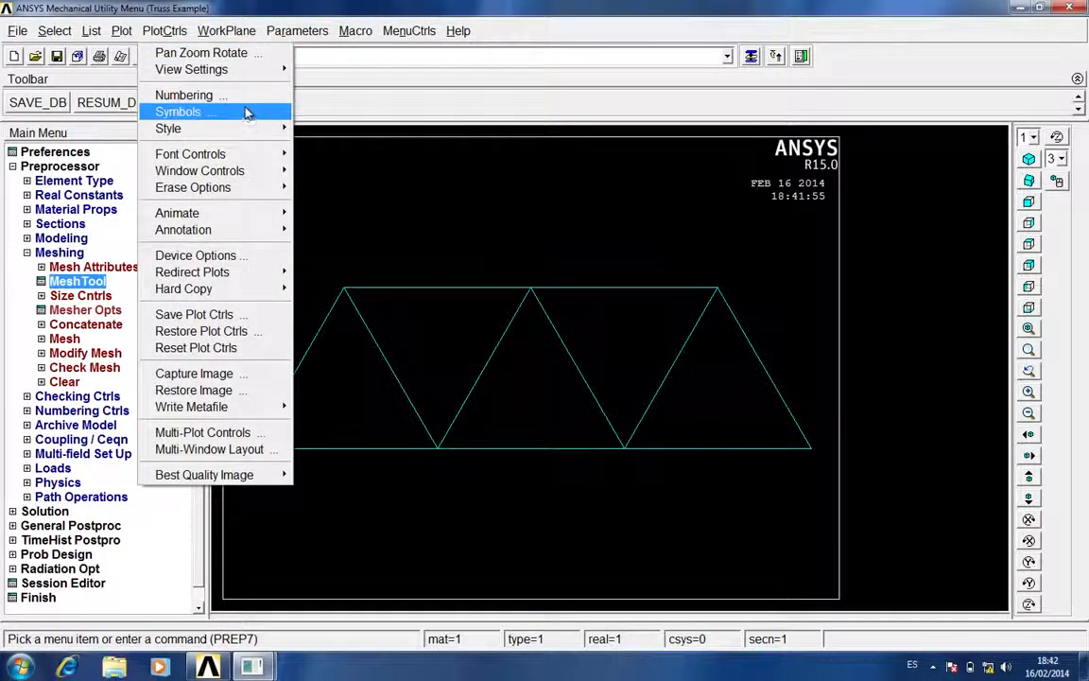
left_click(225, 94)
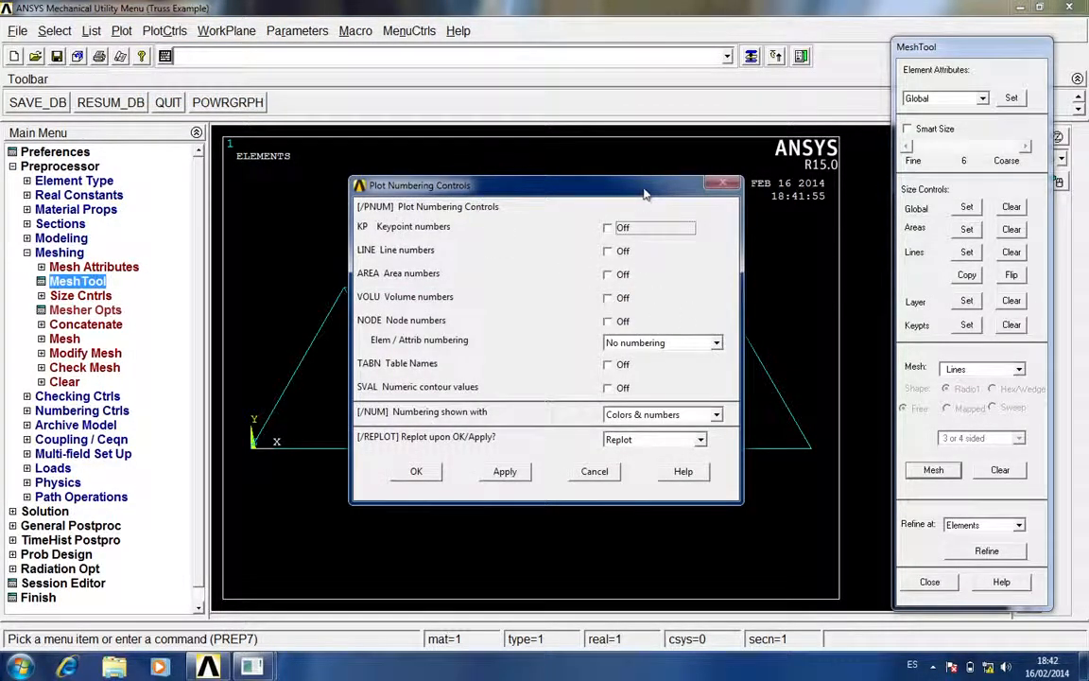
left_click_drag(642, 195, 609, 205)
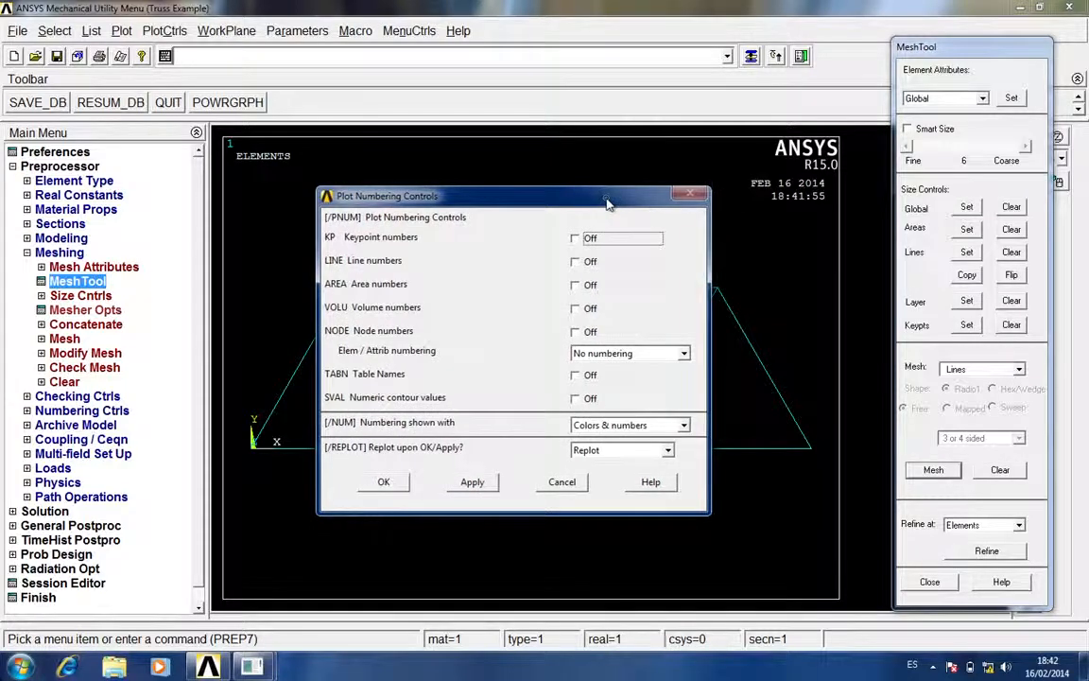
left_click(929, 582)
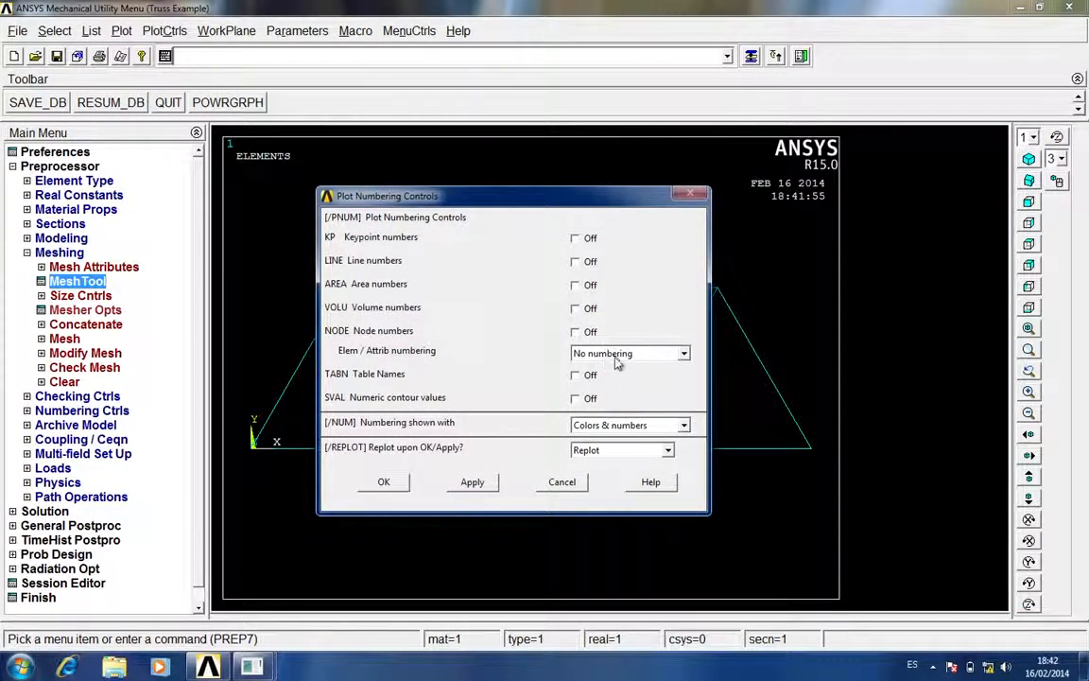
left_click(681, 353)
left_click(610, 381)
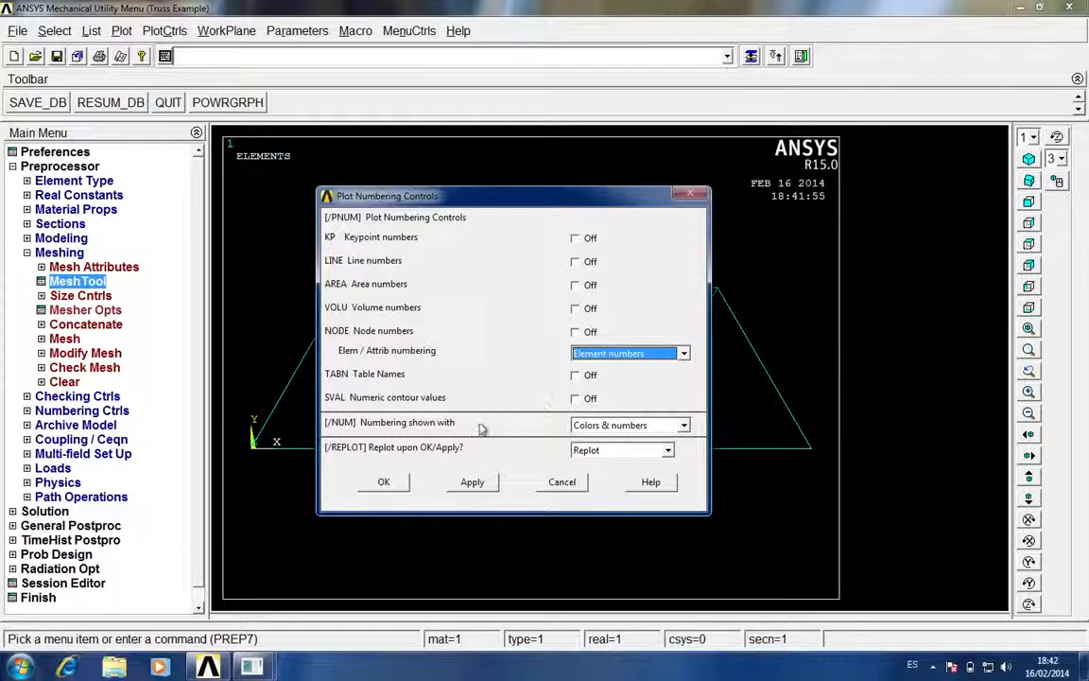
left_click(389, 487)
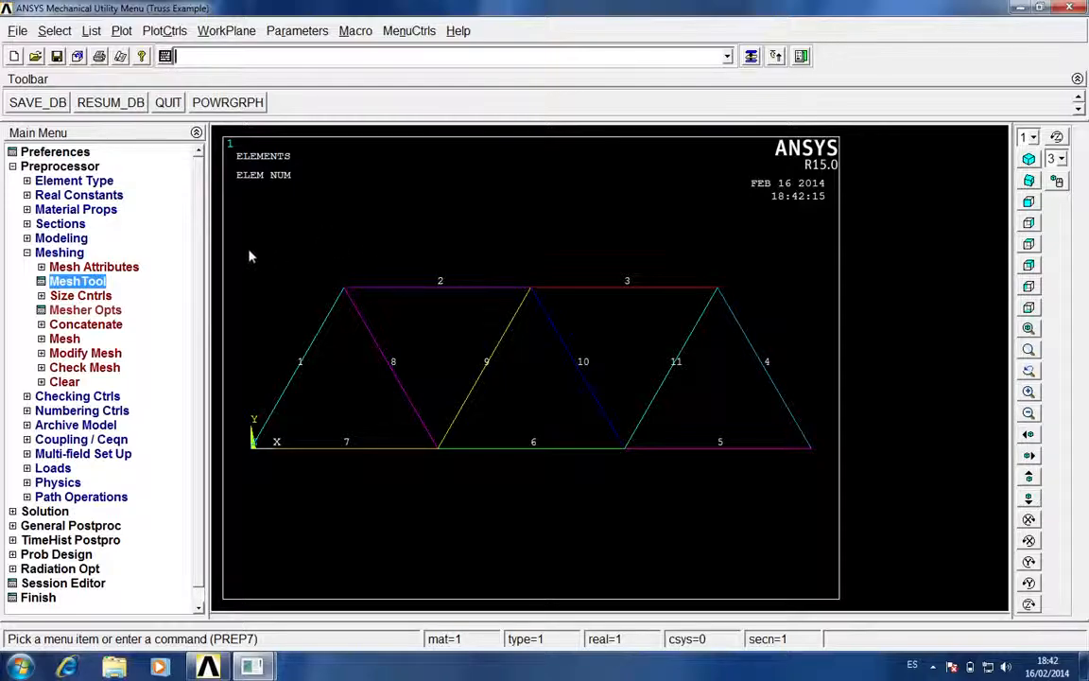
Apply a structural displacement constraint on All DOF to the two outer bottom nodes supporting the truss
left_click(65, 254)
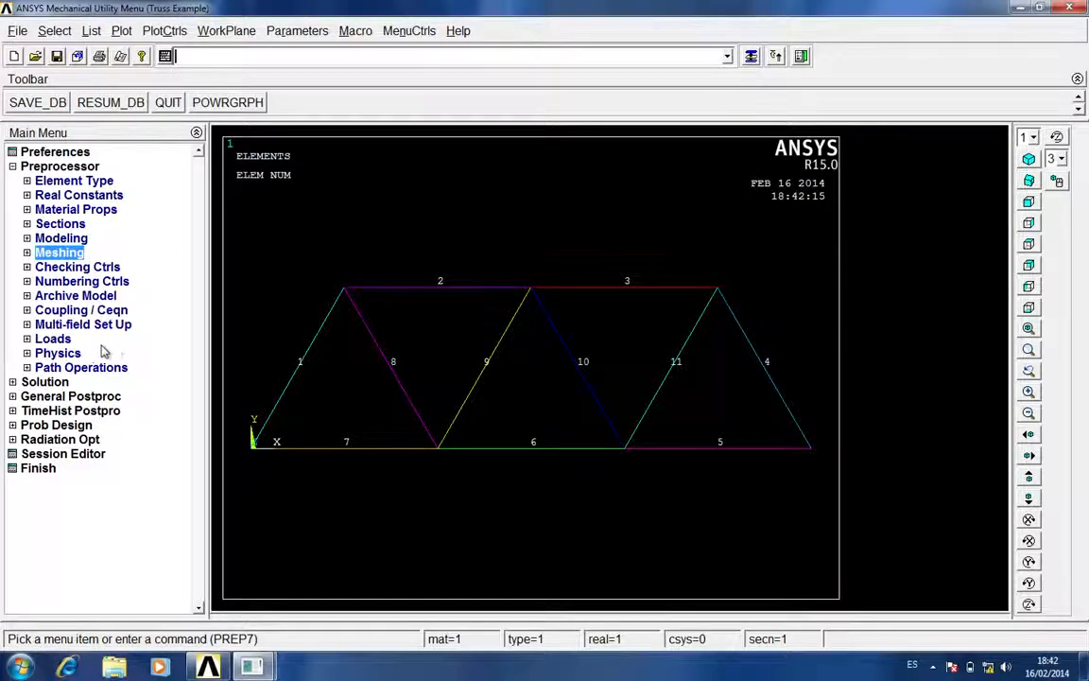
left_click(54, 338)
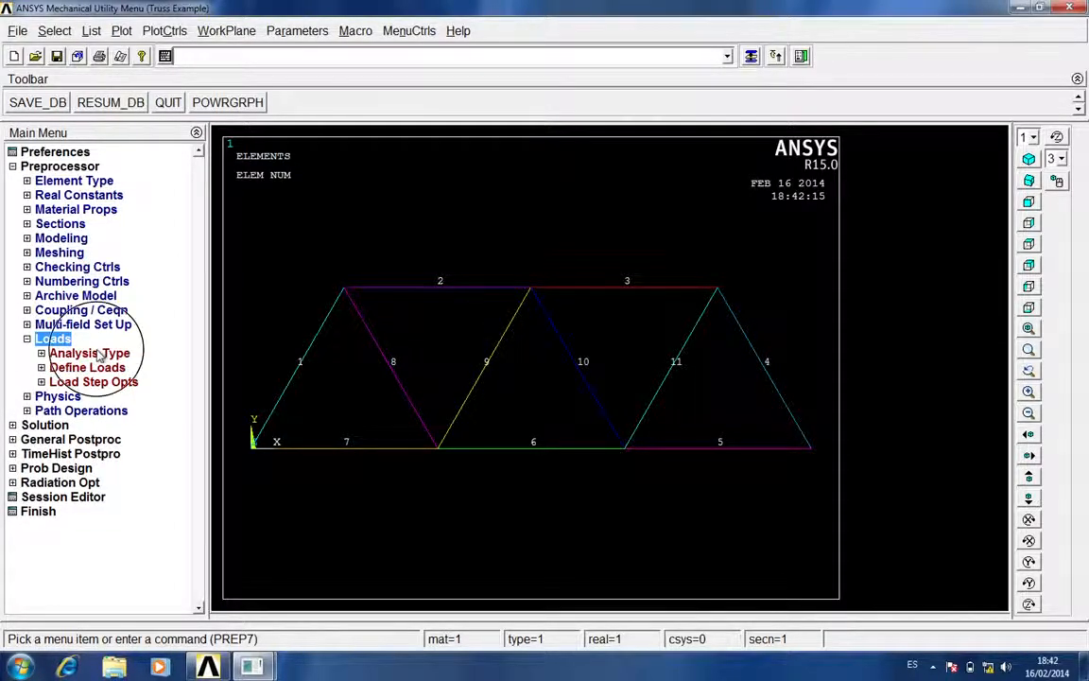
left_click(95, 354)
left_click(55, 339)
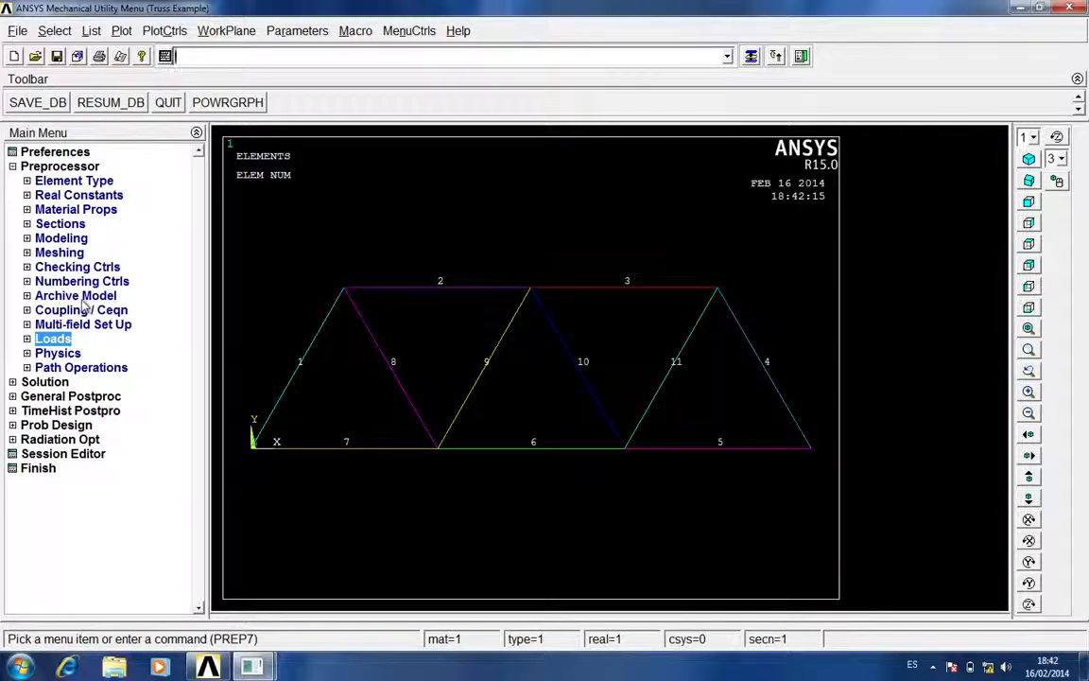
left_click(57, 338)
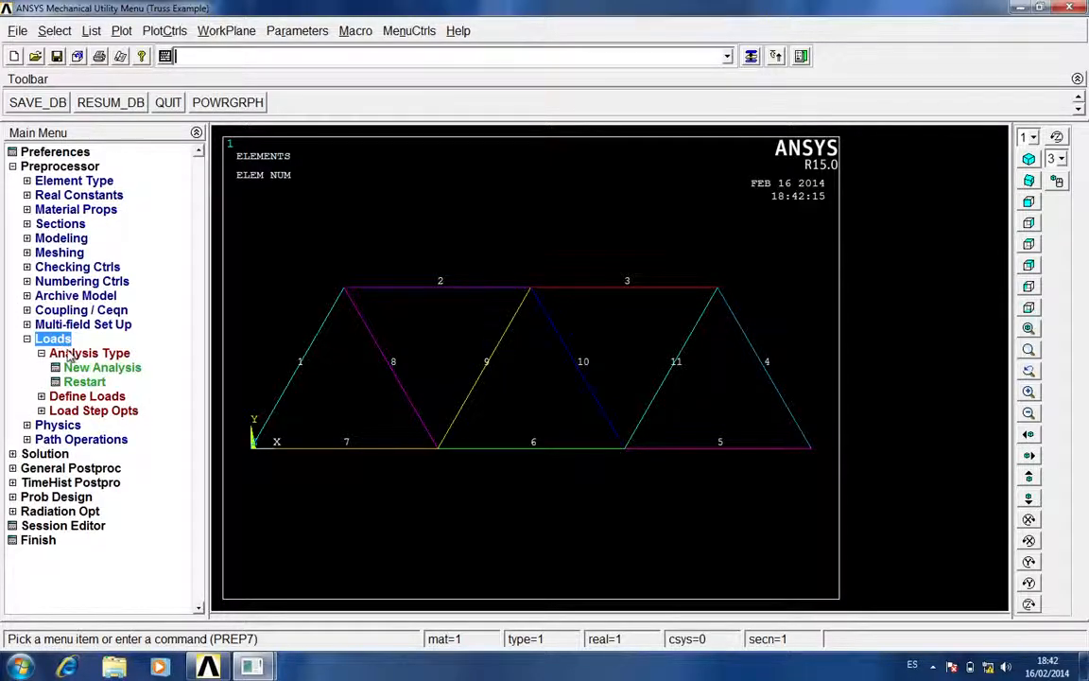
left_click(76, 353)
left_click(87, 368)
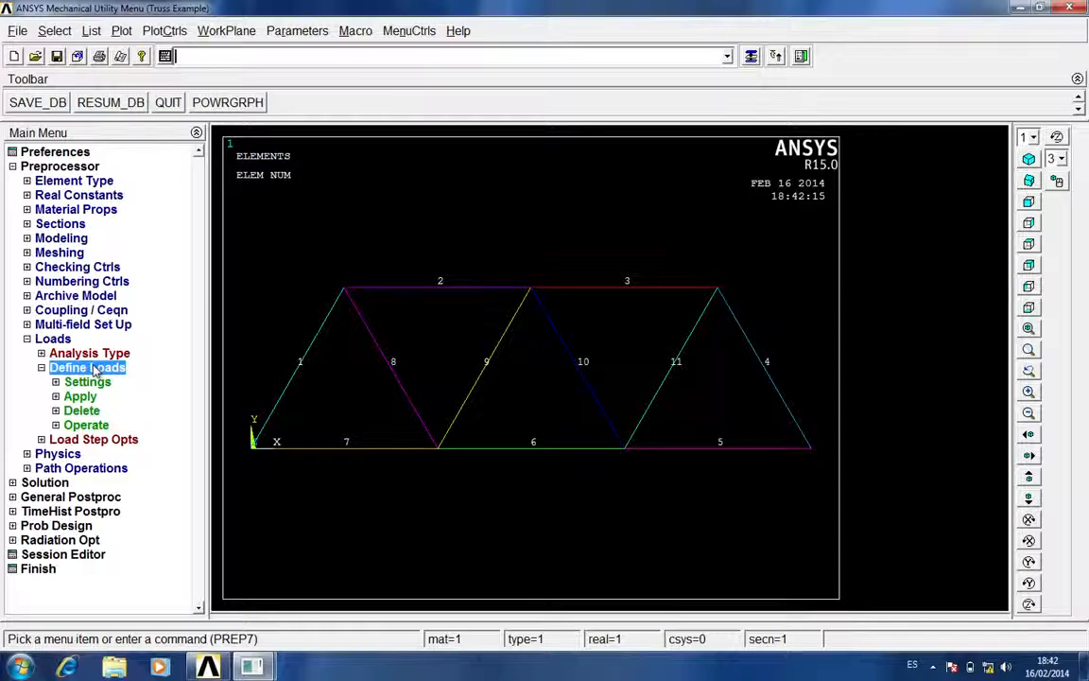
left_click(80, 396)
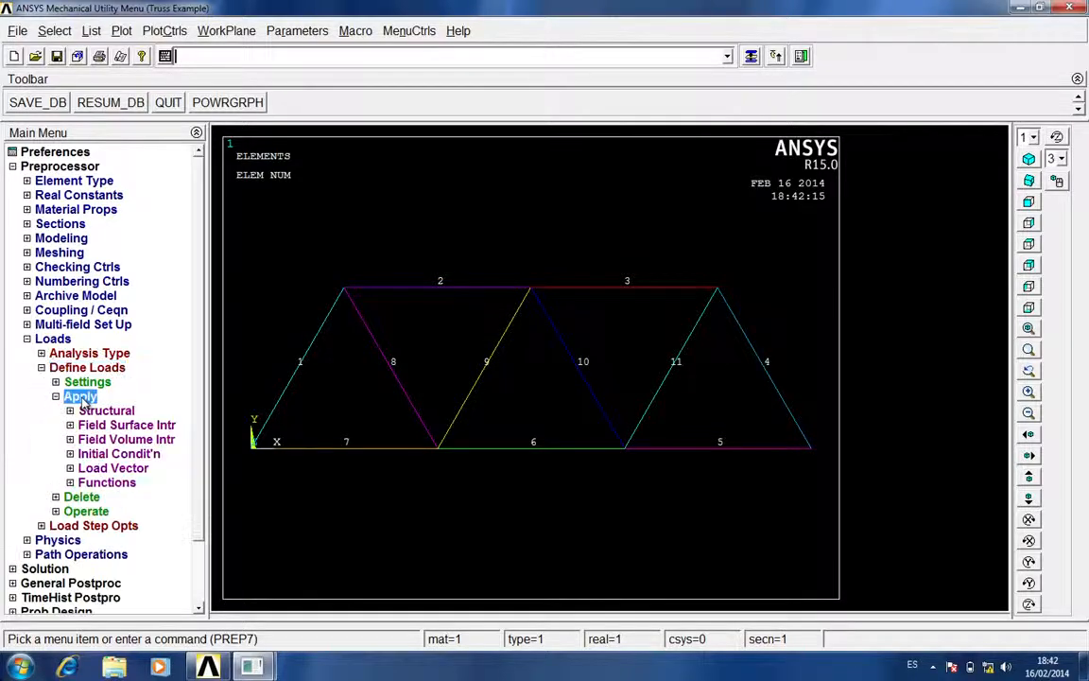
left_click(109, 410)
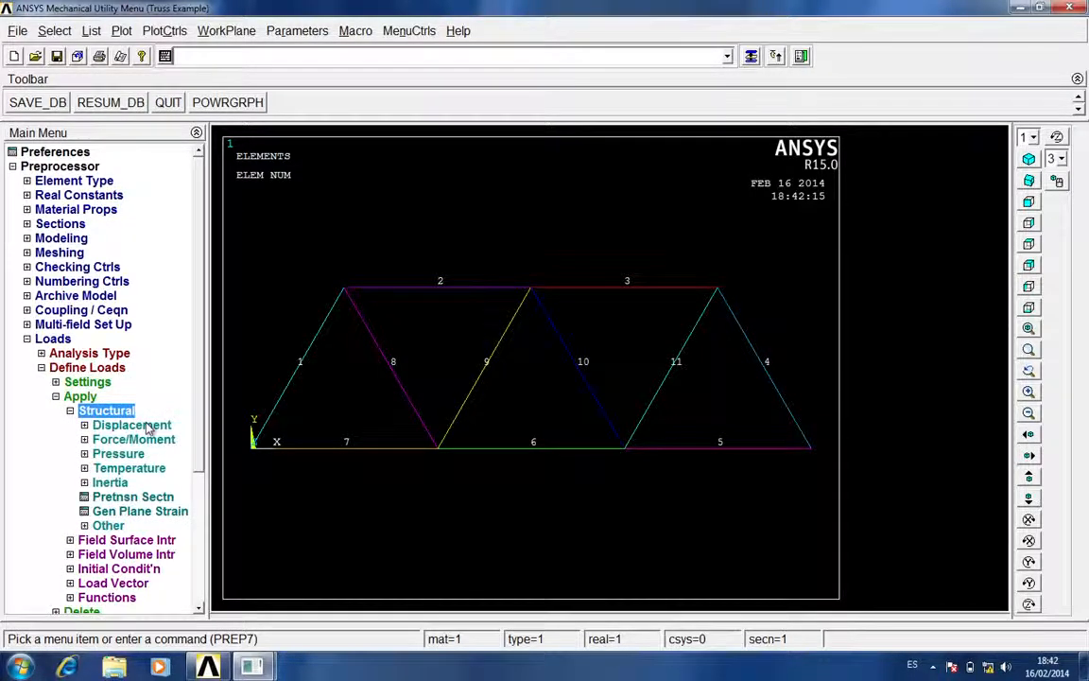
left_click(133, 424)
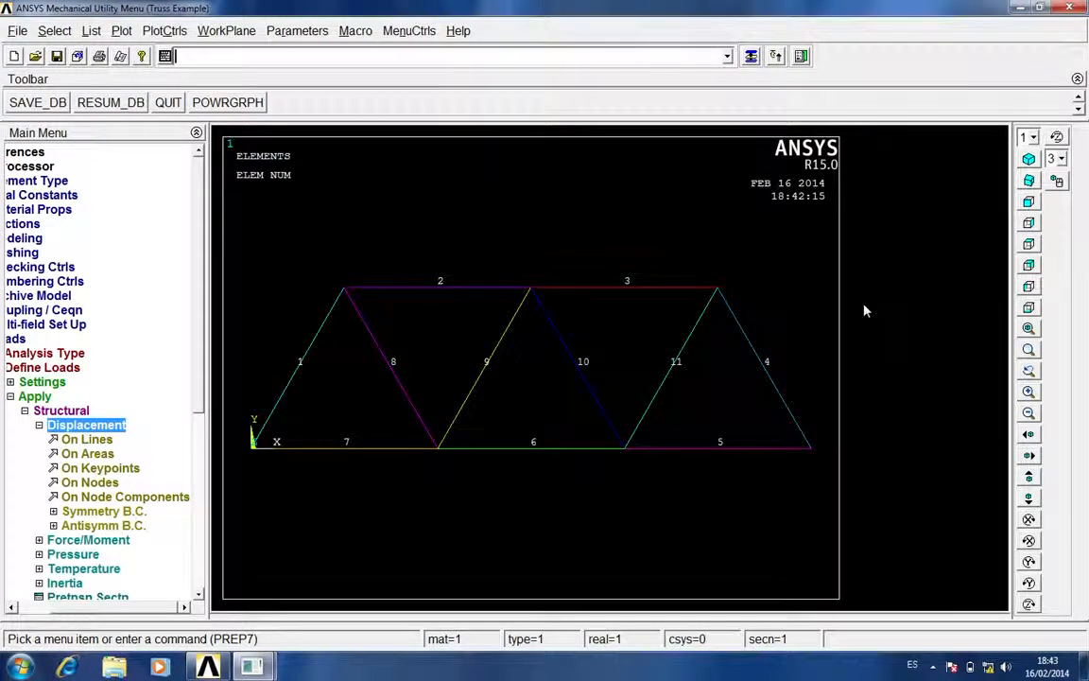
left_click(109, 428)
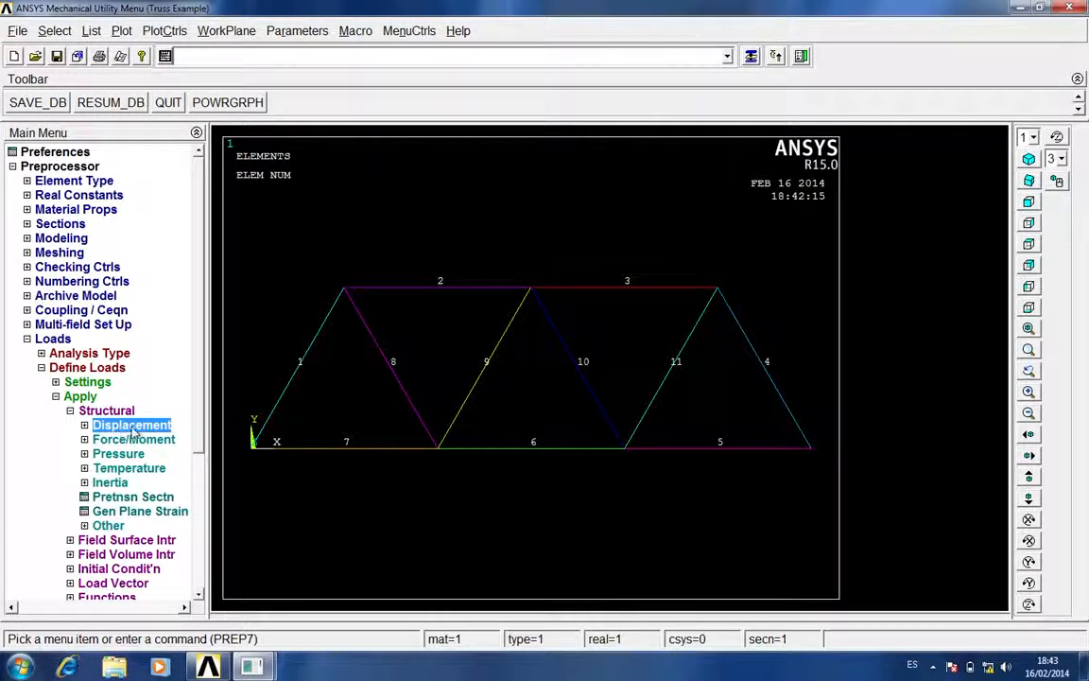
left_click(149, 429)
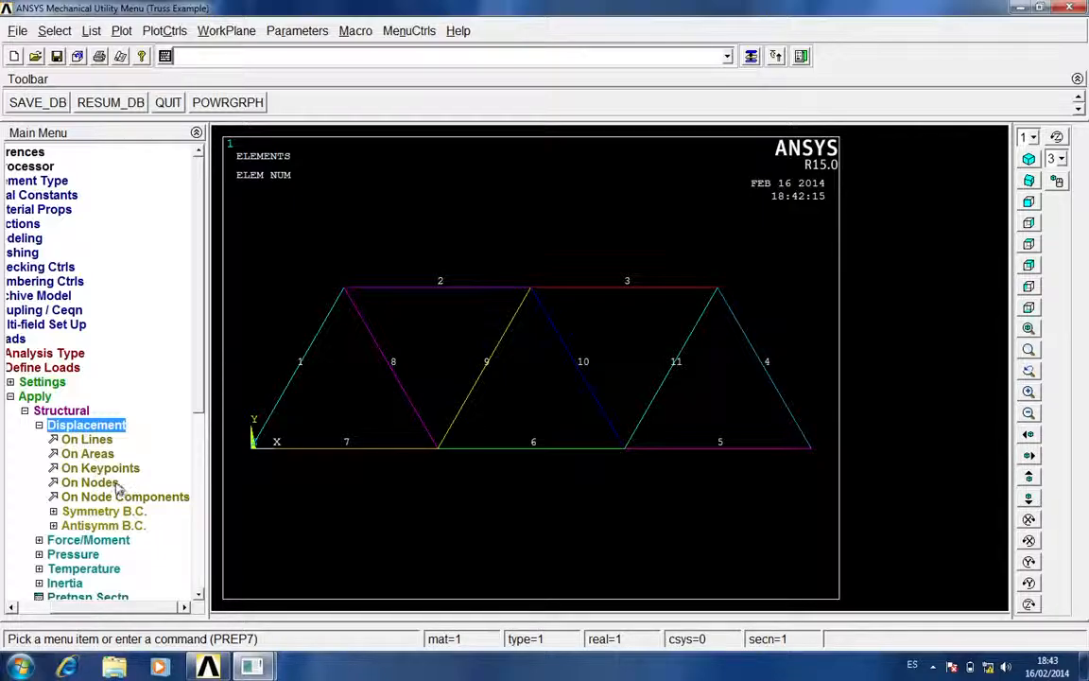
left_click(102, 483)
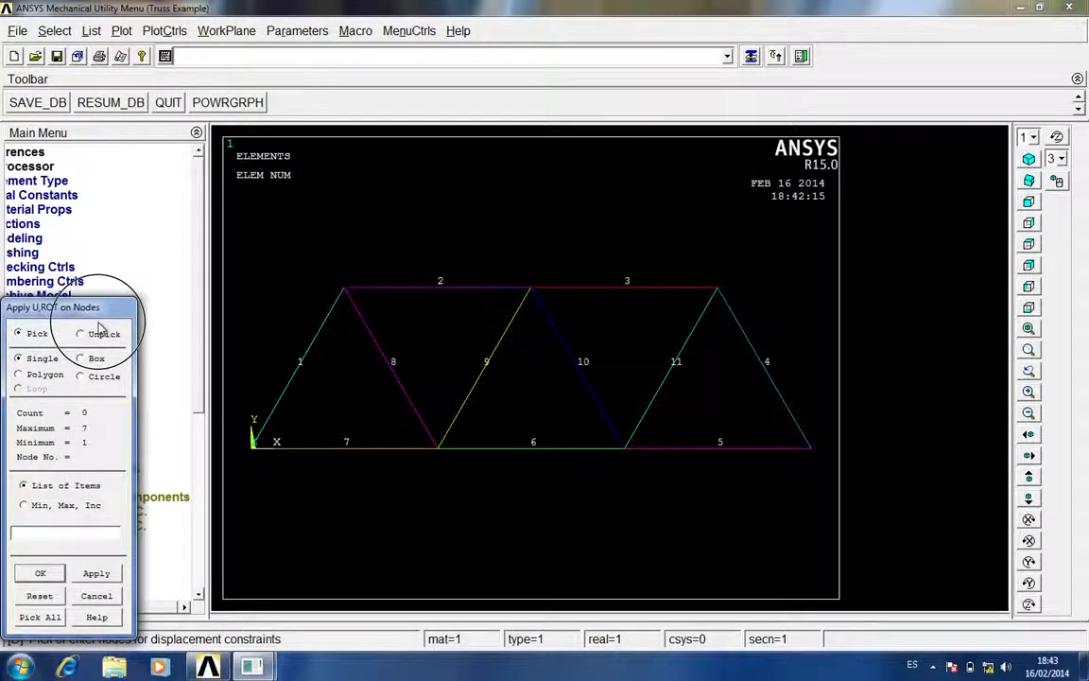
left_click(254, 448)
left_click(811, 449)
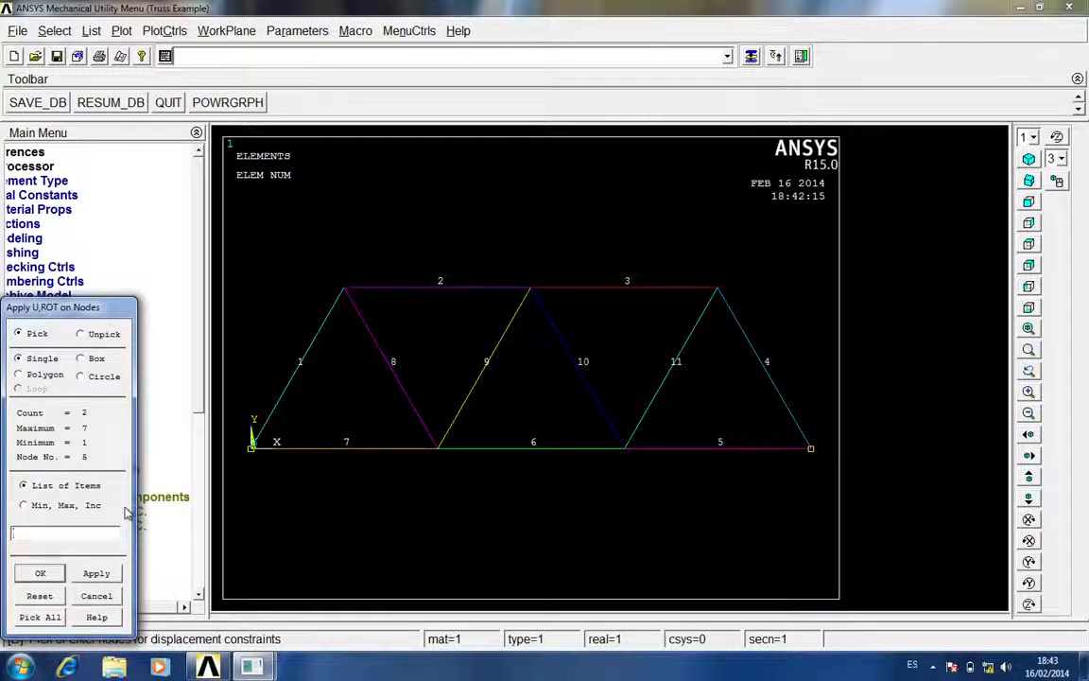
left_click(57, 578)
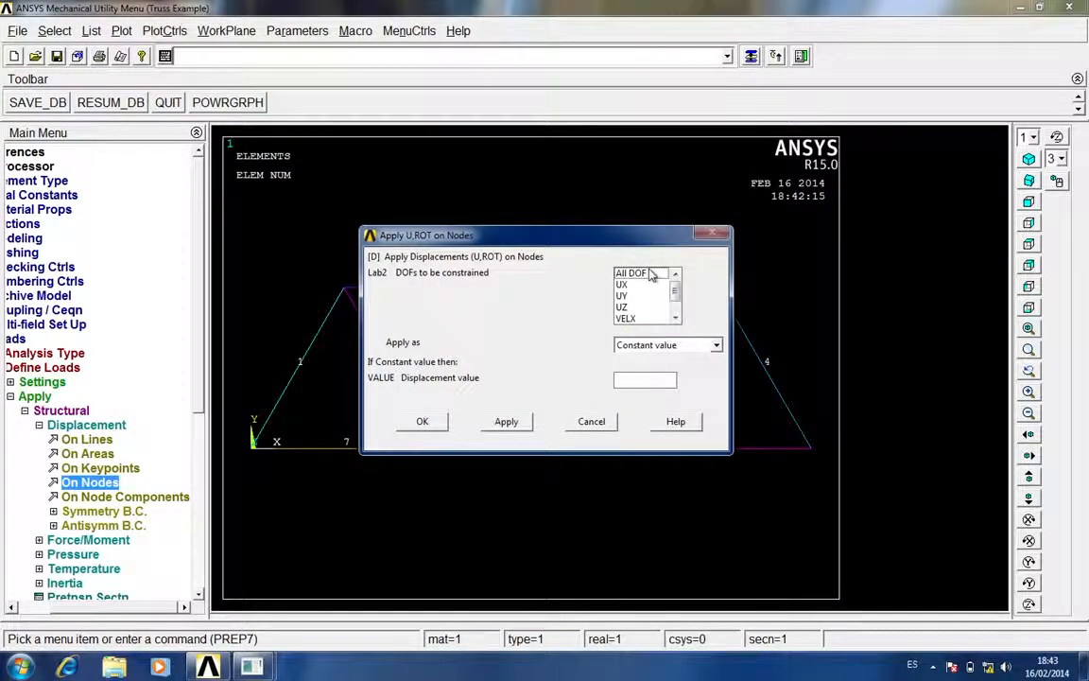
left_click(632, 273)
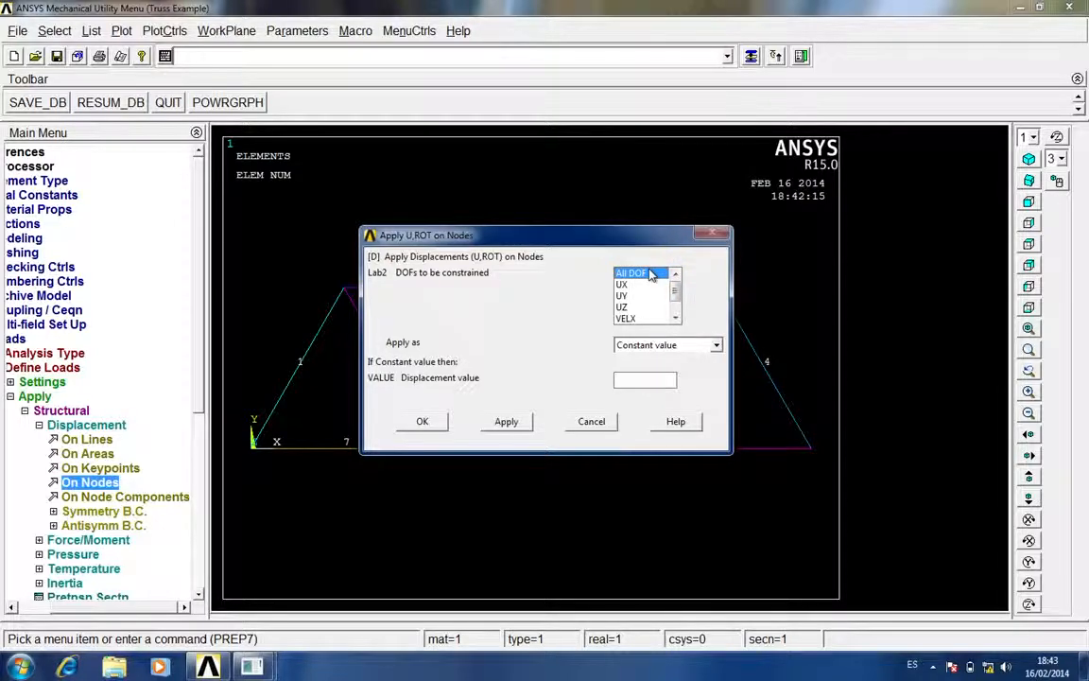
left_click(441, 425)
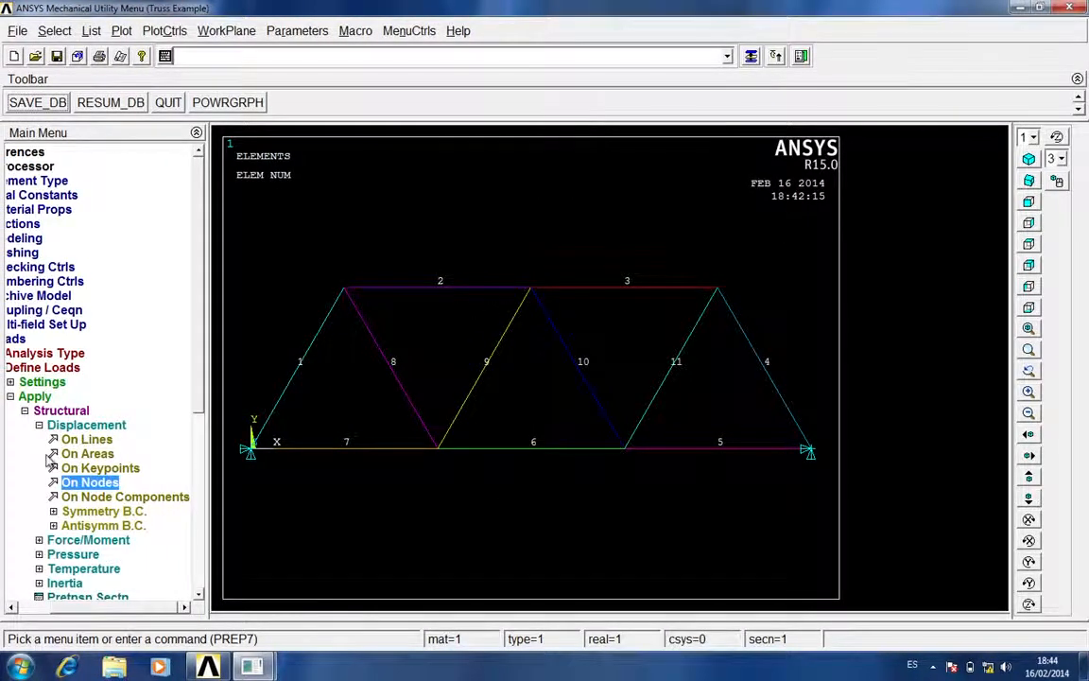
Apply a constant FY force of -300000 to the two inner bottom nodes of the truss
left_click(94, 427)
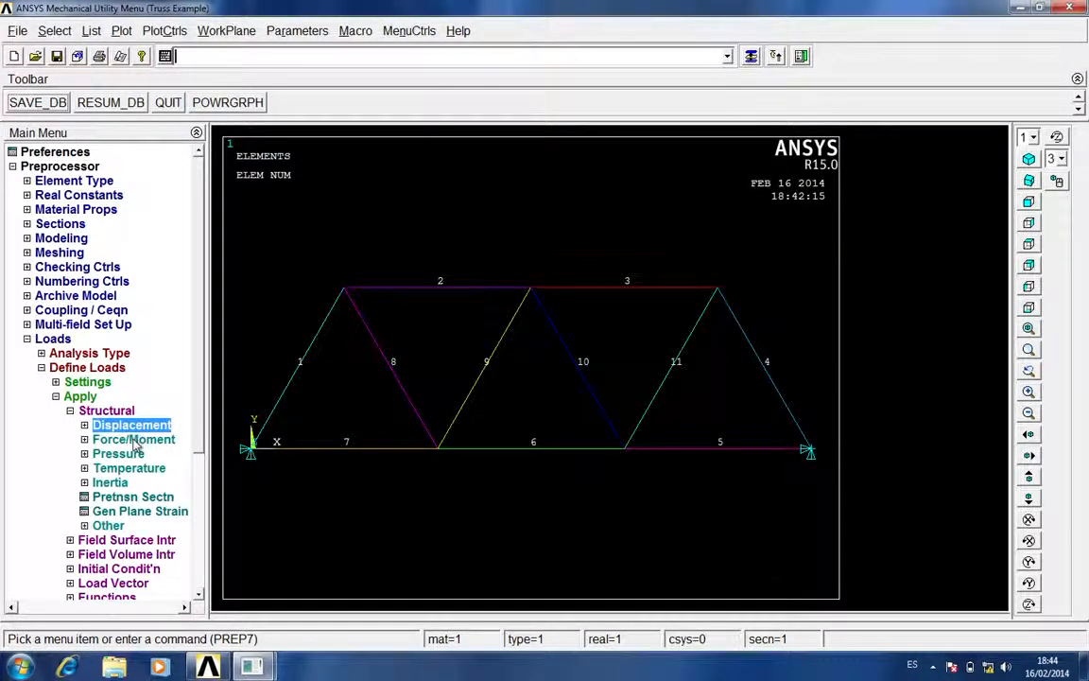
left_click(134, 441)
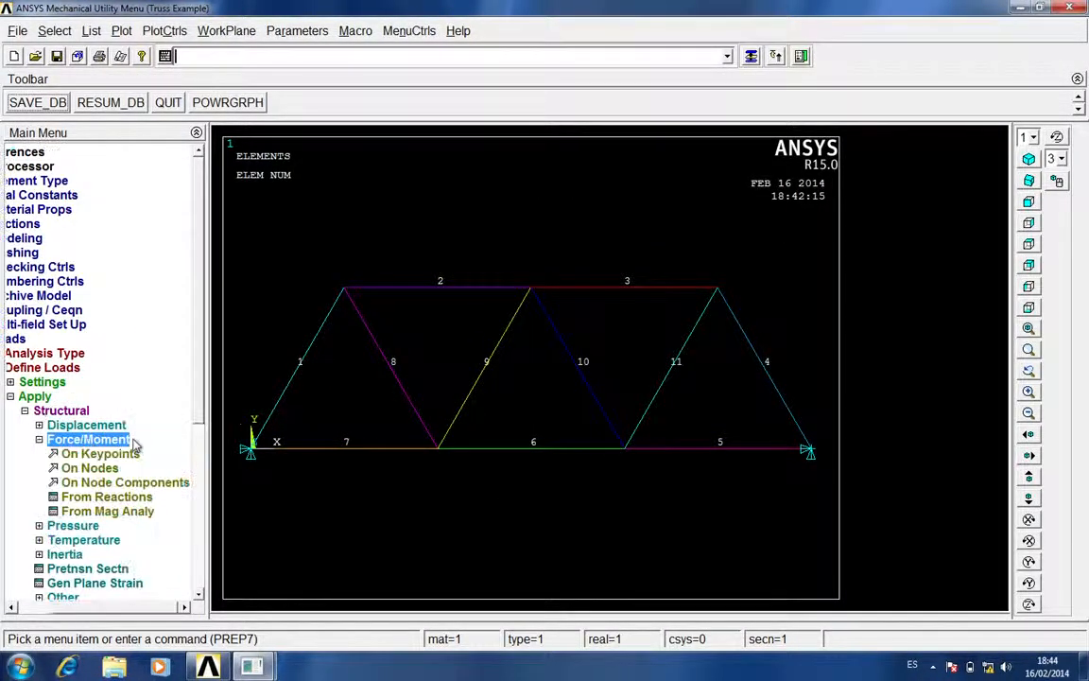
left_click(94, 469)
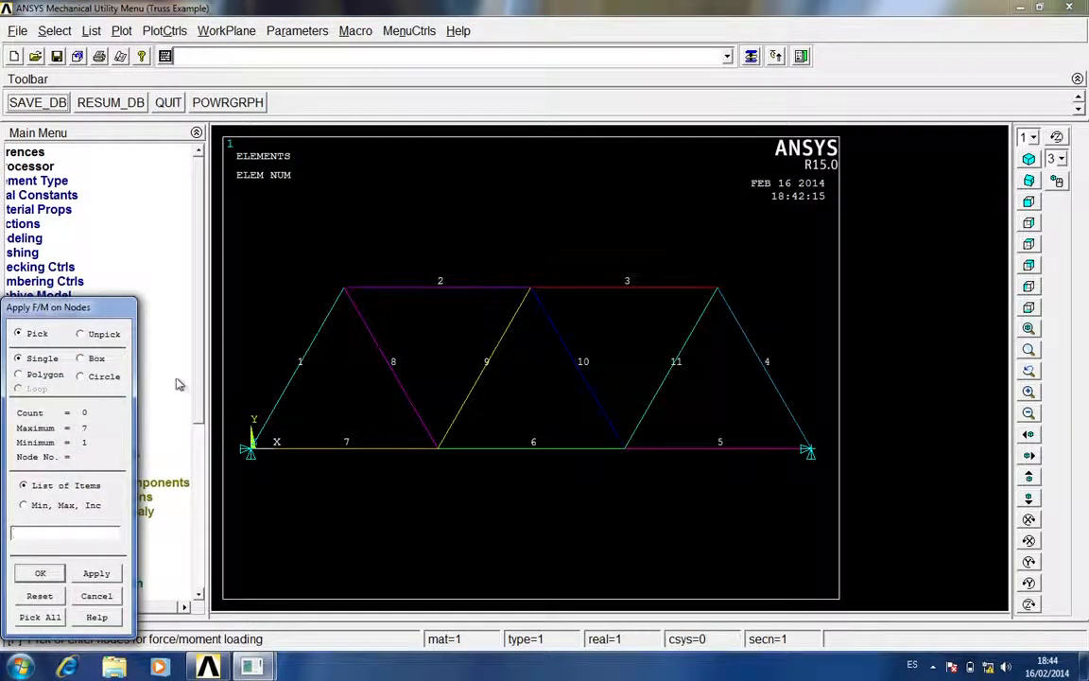
left_click(439, 449)
left_click(625, 449)
left_click(41, 574)
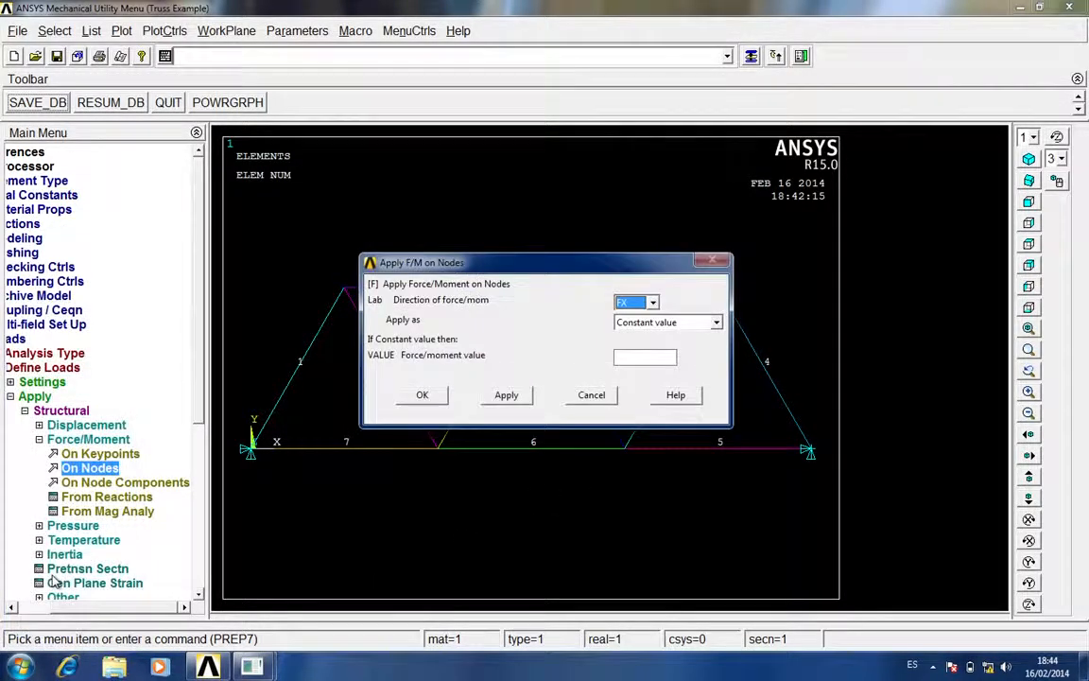
left_click(653, 303)
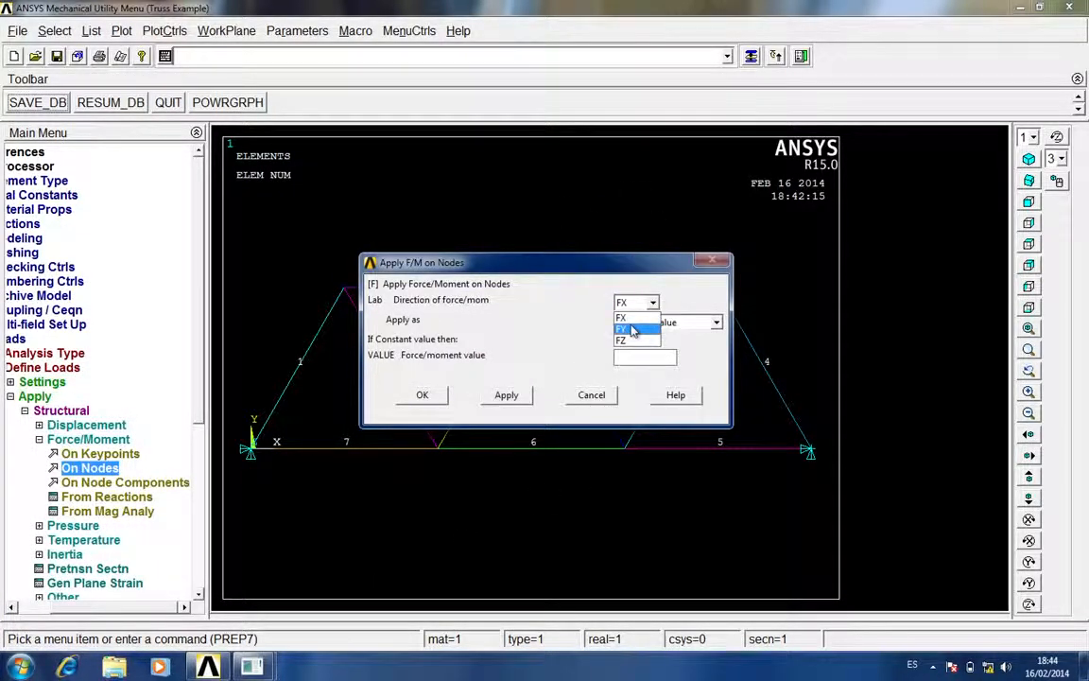
left_click(634, 329)
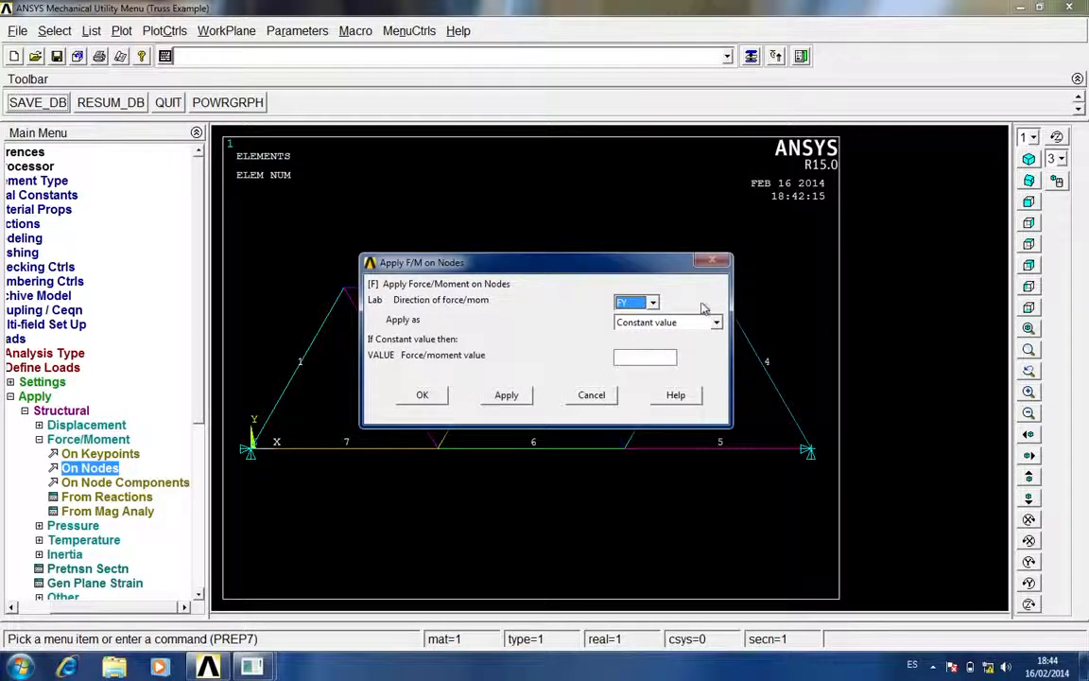
left_click(645, 358)
type("-300000")
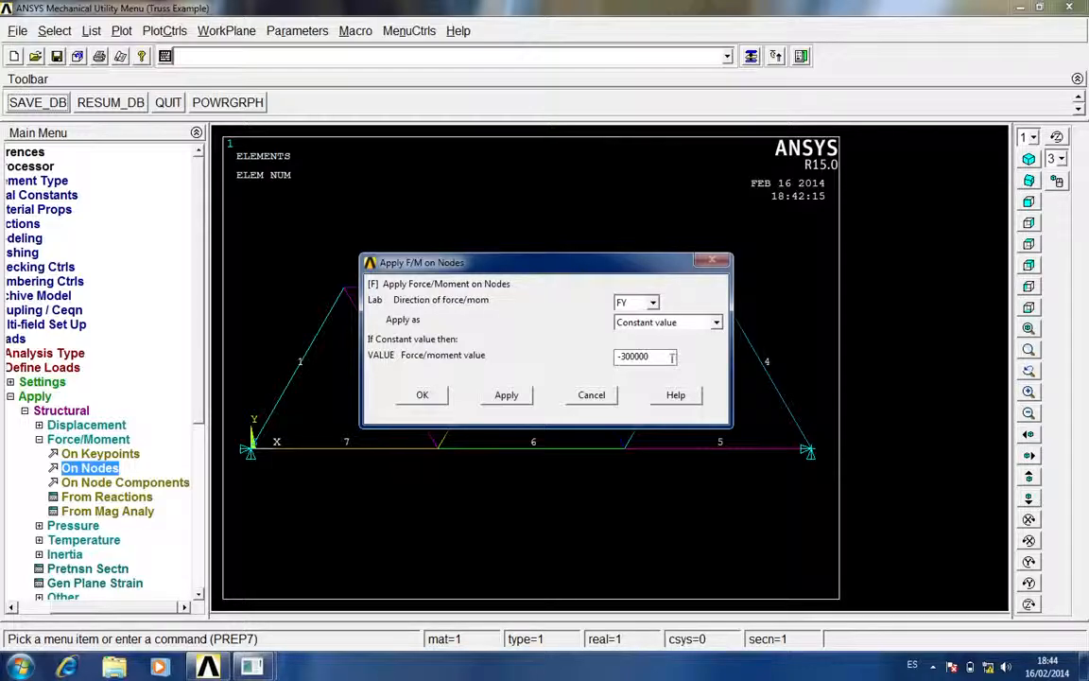
left_click(424, 395)
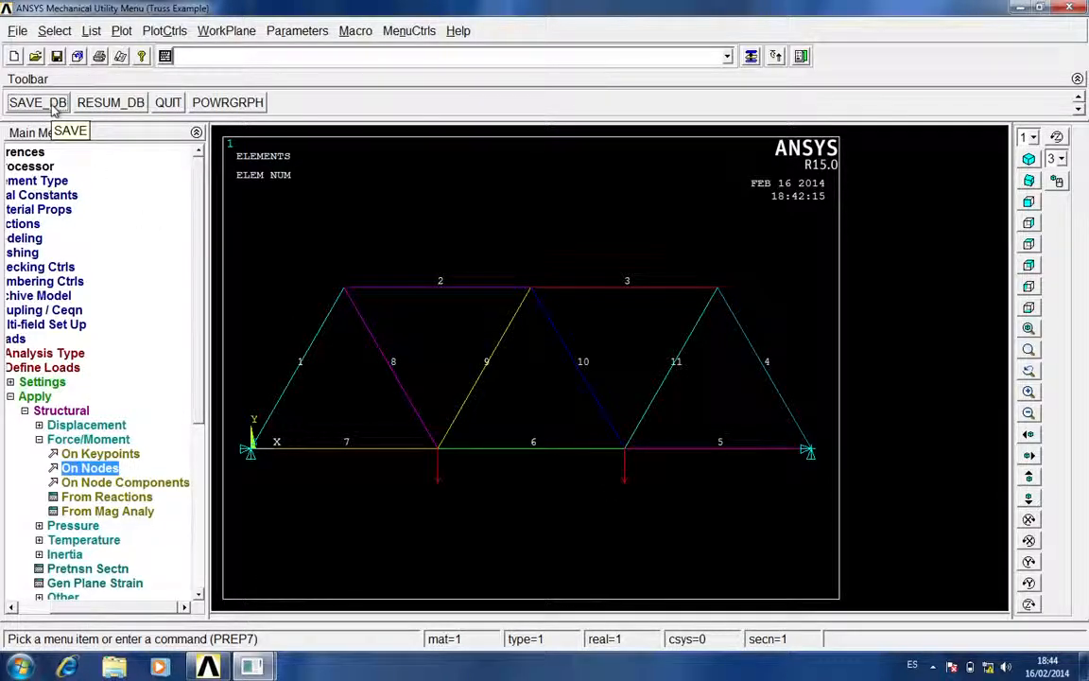
Collapse the expanded Loads branches of the Preprocessor
left_click(69, 440)
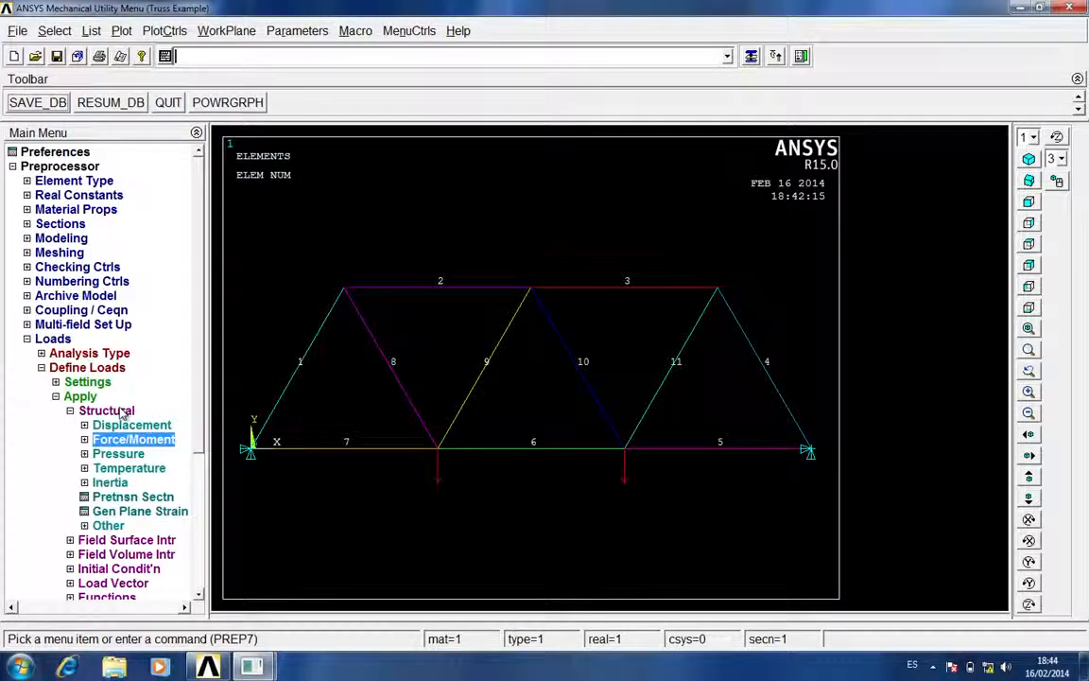
left_click(103, 410)
left_click(83, 396)
left_click(83, 367)
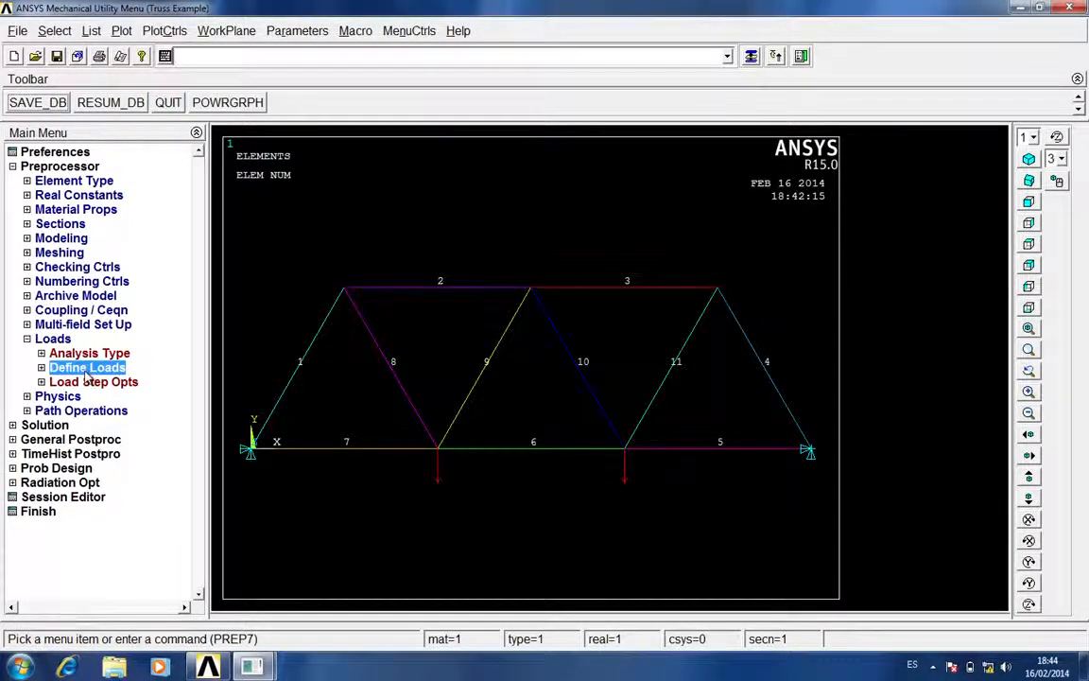
left_click(68, 325)
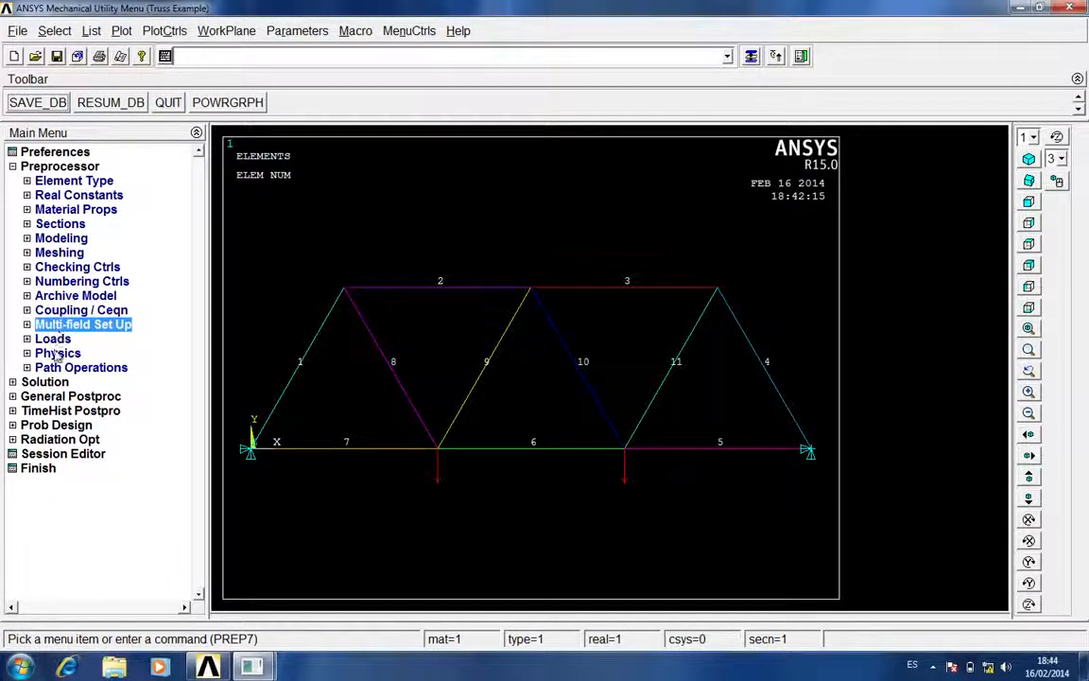
Solve the current load step, close the solution note and status report, and collapse the Solution branch
left_click(62, 167)
left_click(62, 167)
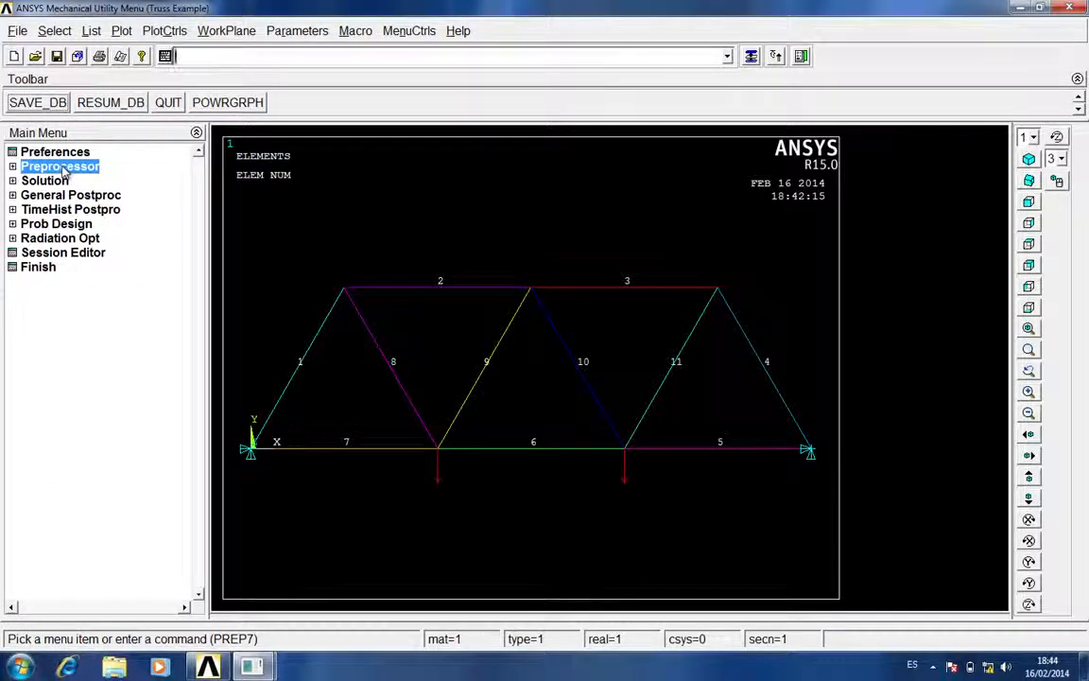
left_click(59, 182)
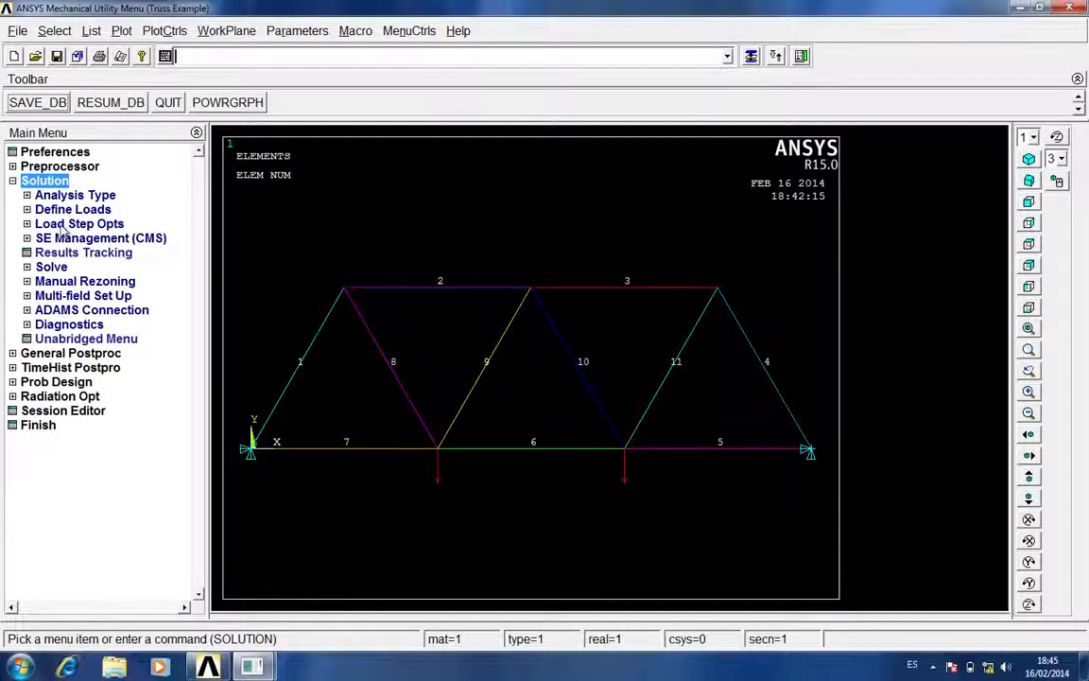
left_click(59, 268)
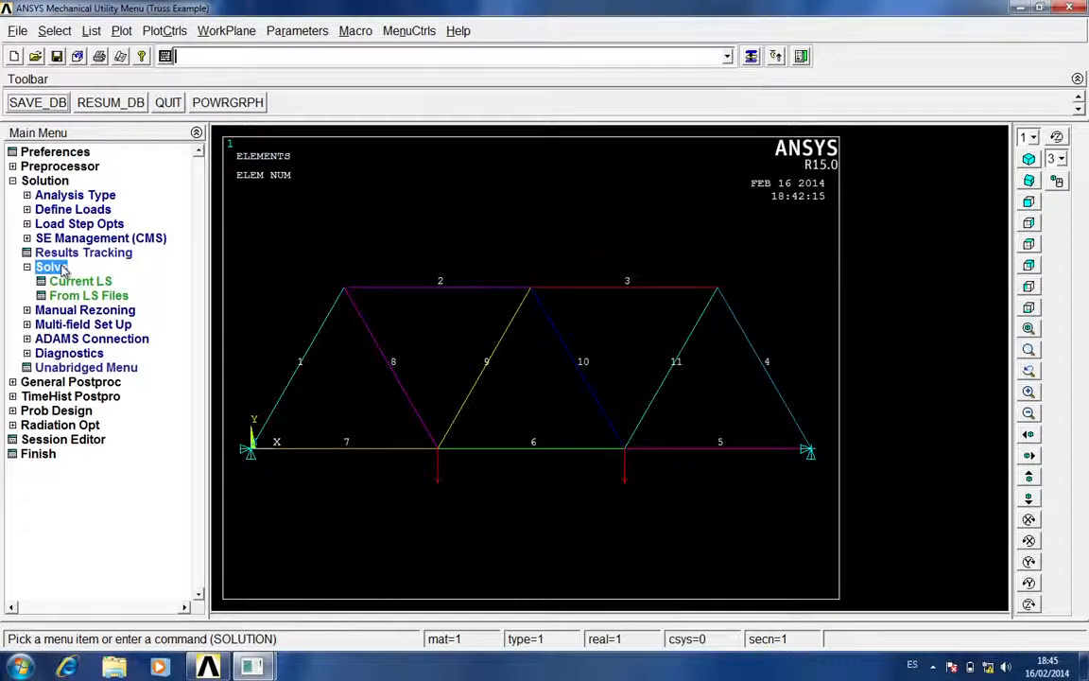
left_click(85, 282)
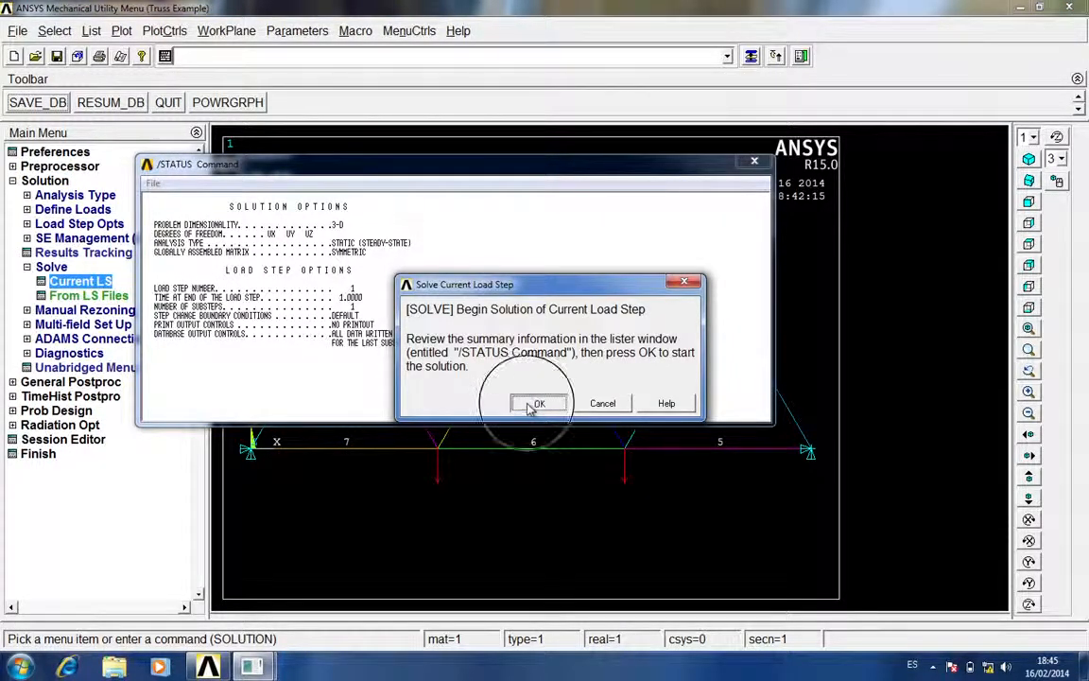
left_click(535, 403)
left_click(214, 107)
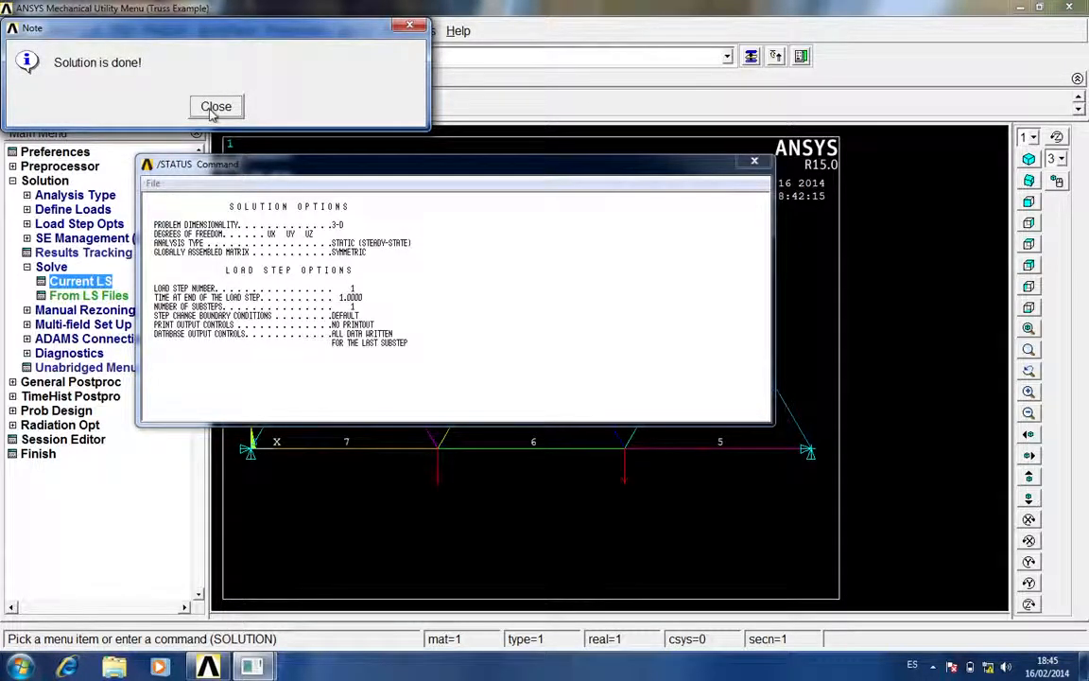
left_click(754, 161)
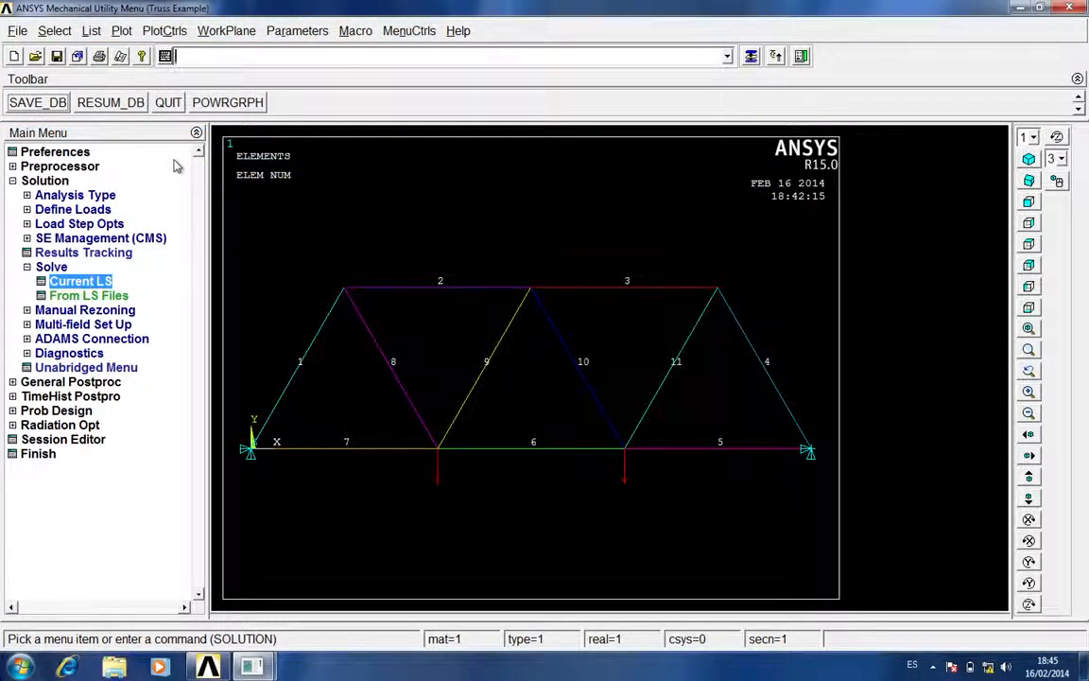
left_click(66, 269)
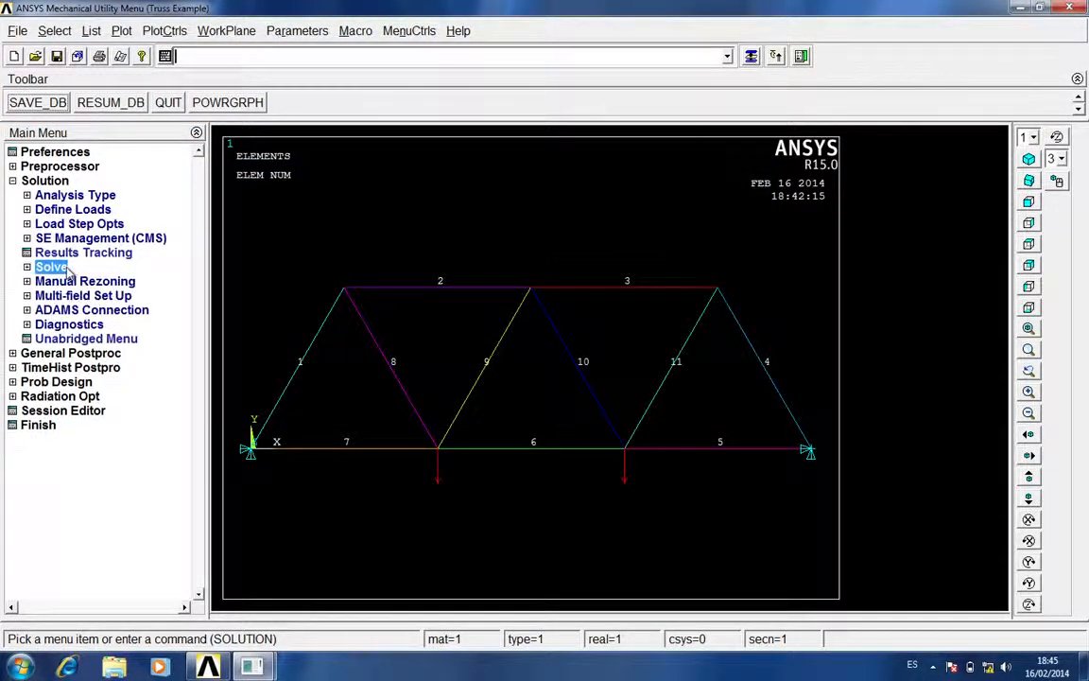
left_click(59, 180)
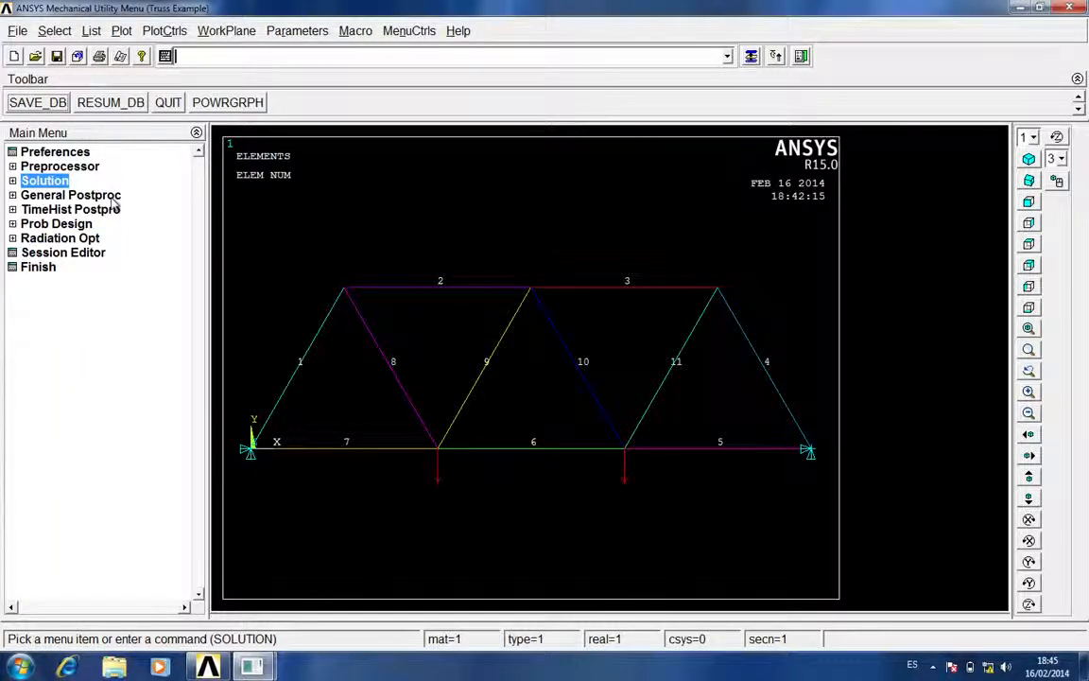
Plot the truss's deformed shape using the Def + undef edge option
left_click(108, 196)
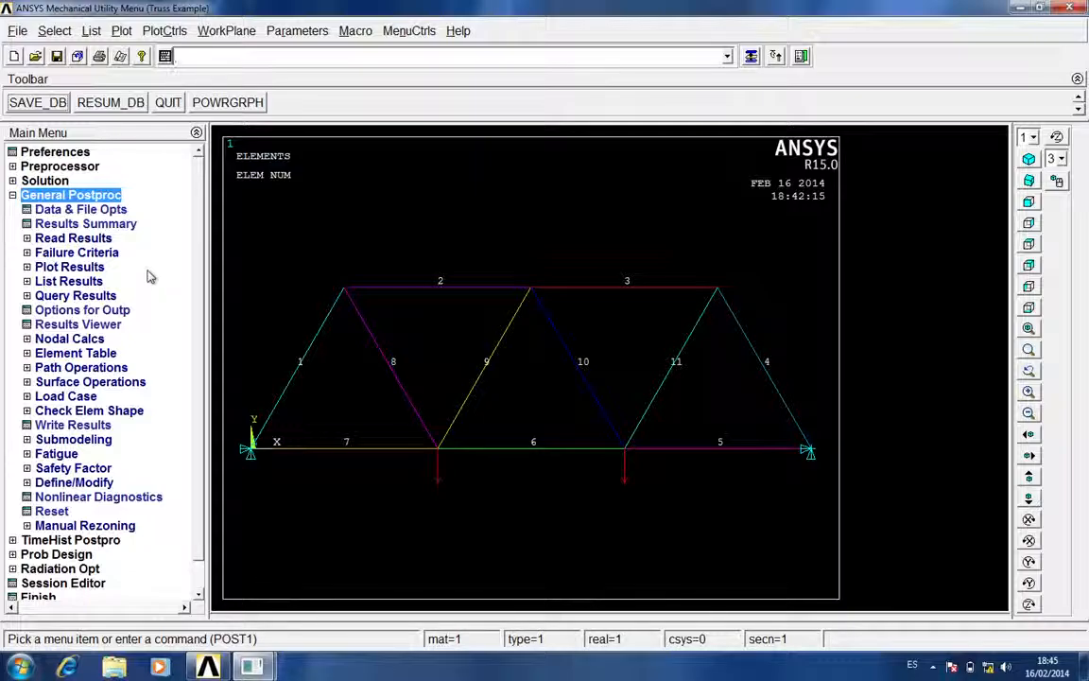
left_click(95, 268)
left_click(97, 281)
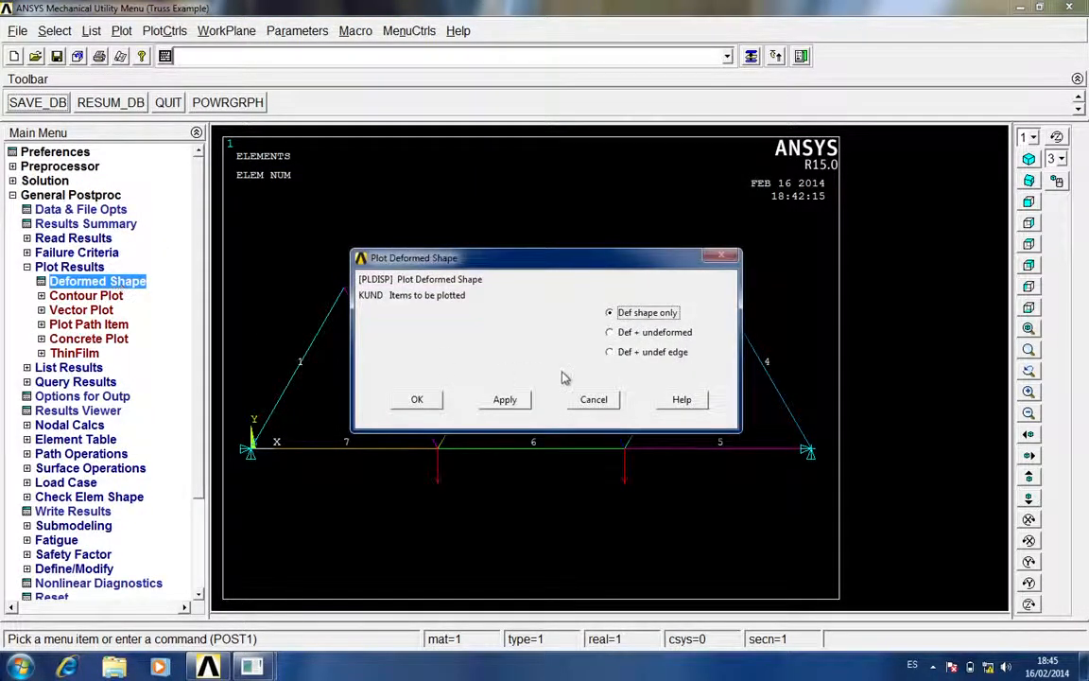
left_click(620, 364)
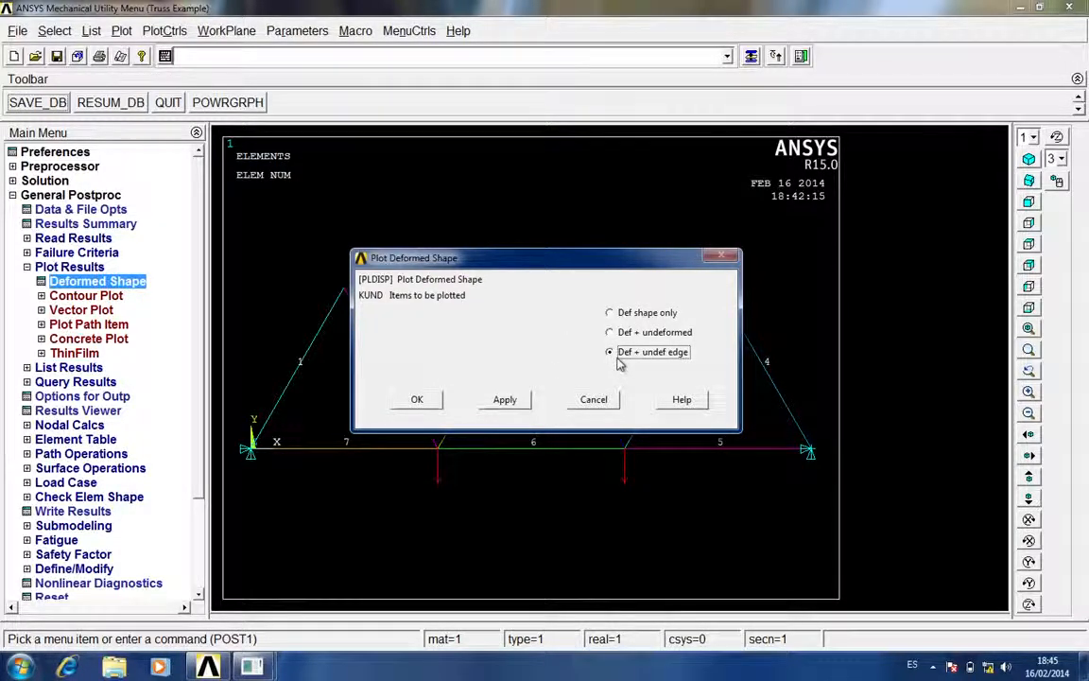
left_click(416, 398)
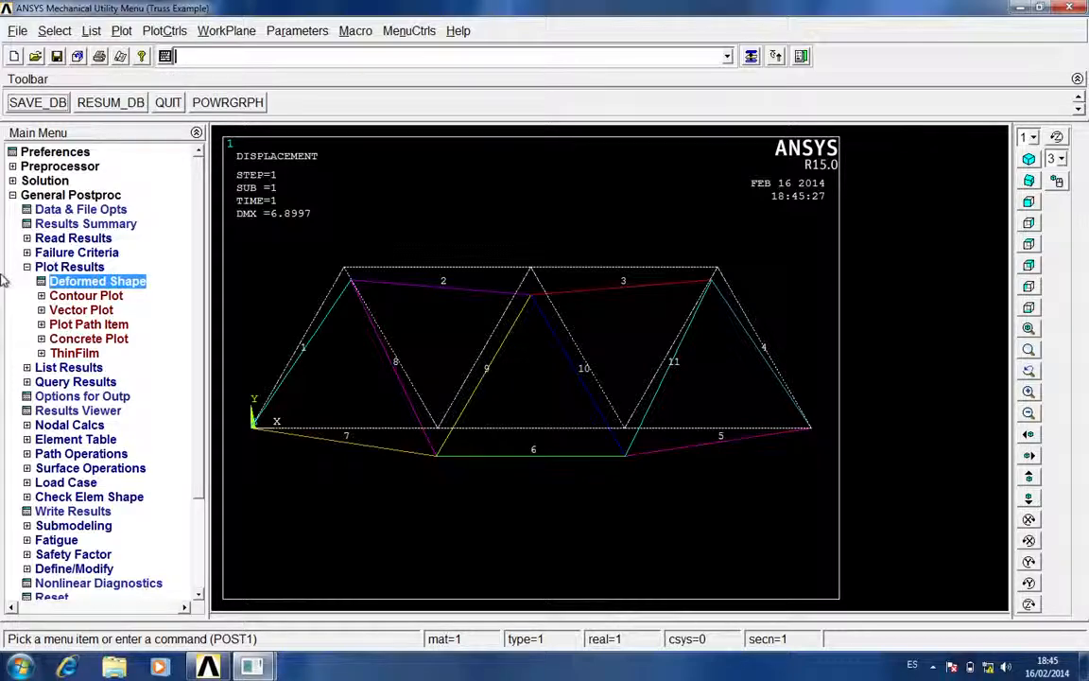
left_click(97, 270)
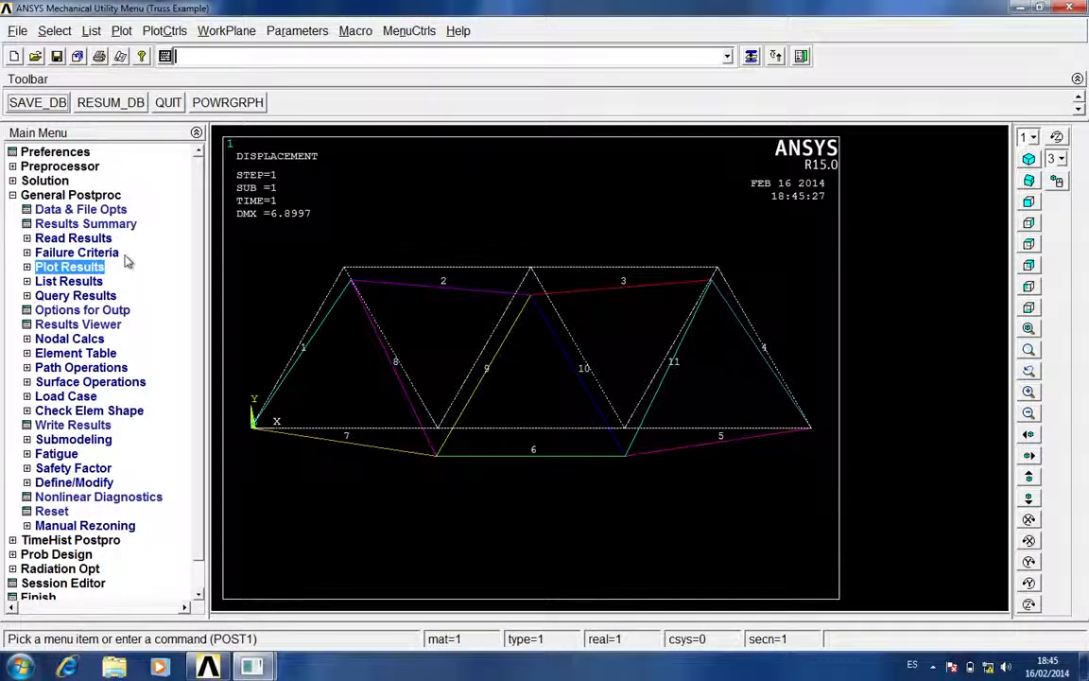
left_click(95, 339)
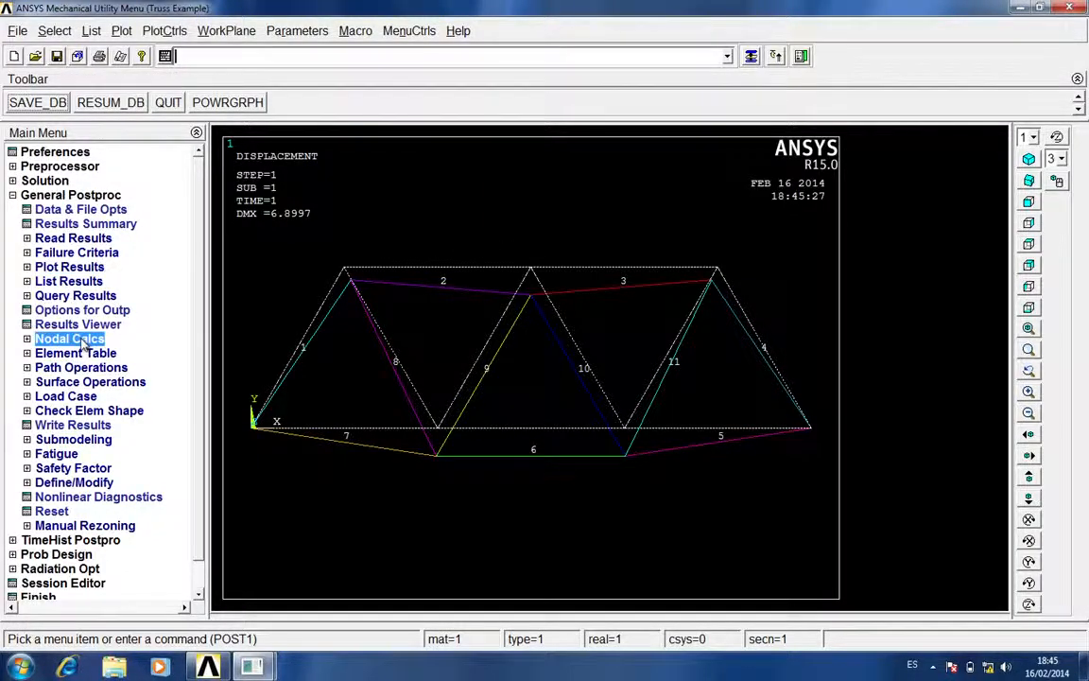
left_click(97, 341)
Plot the nodal solution contour for the Y-Component of displacement, showing the deformed shape only
left_click(92, 267)
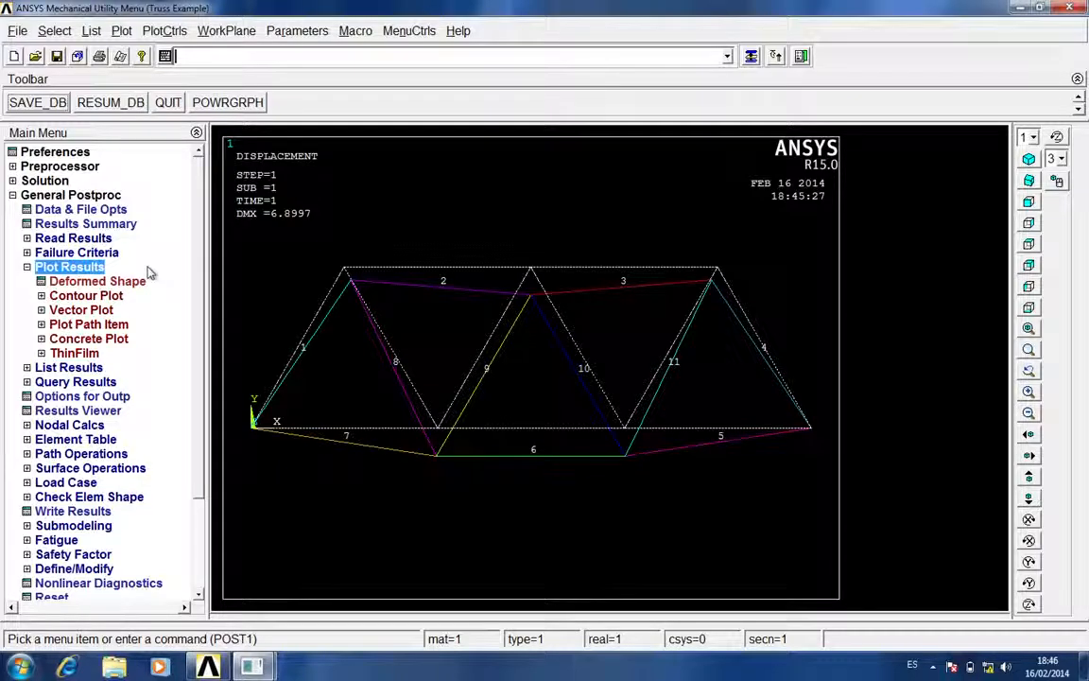
left_click(101, 297)
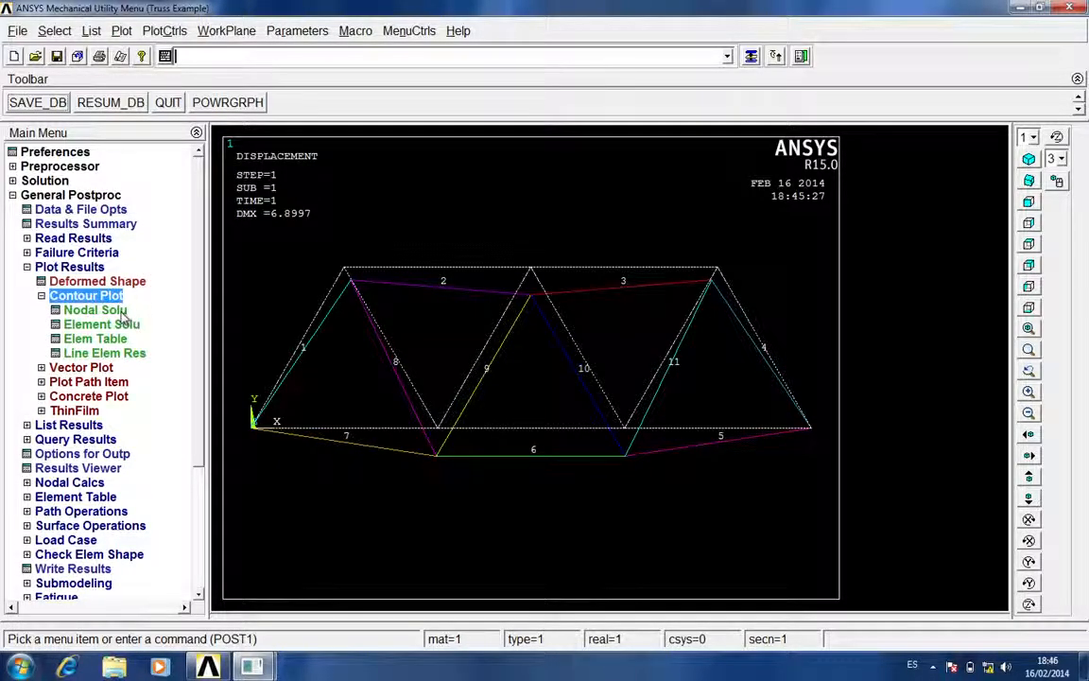
left_click(106, 310)
double_click(398, 163)
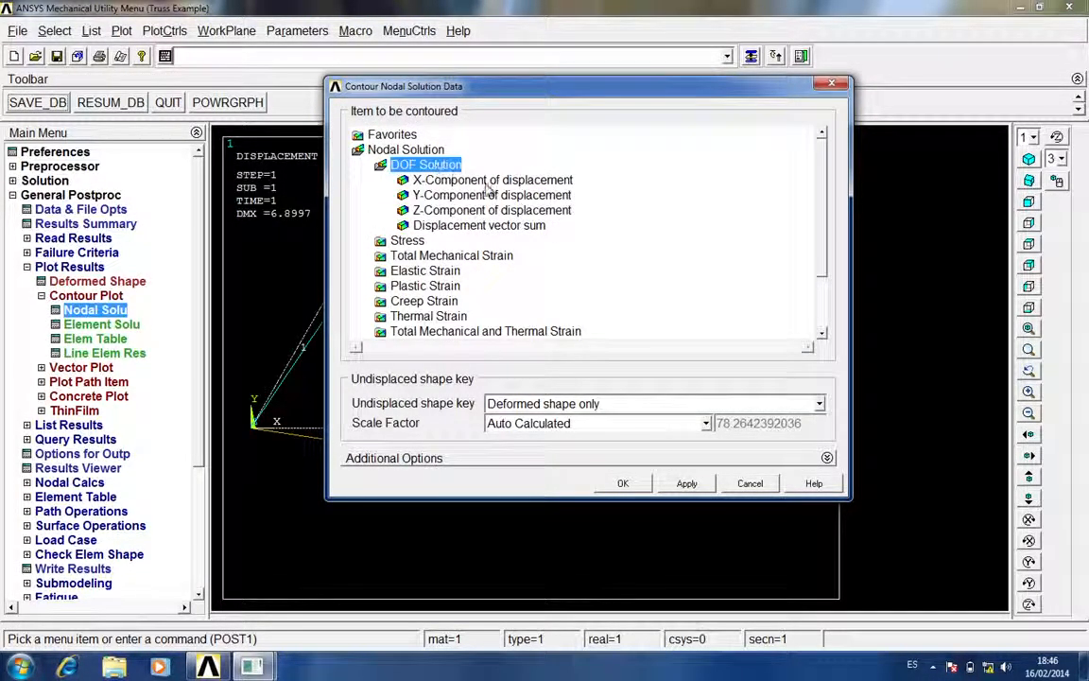
left_click_drag(601, 93, 781, 96)
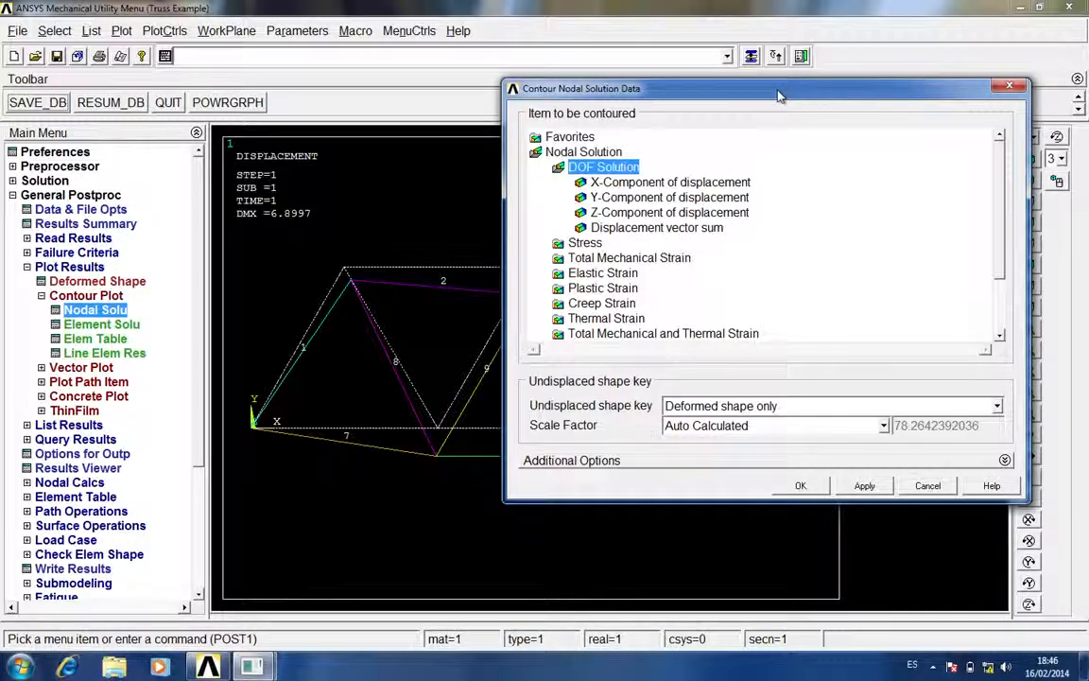
left_click(666, 213)
left_click(620, 197)
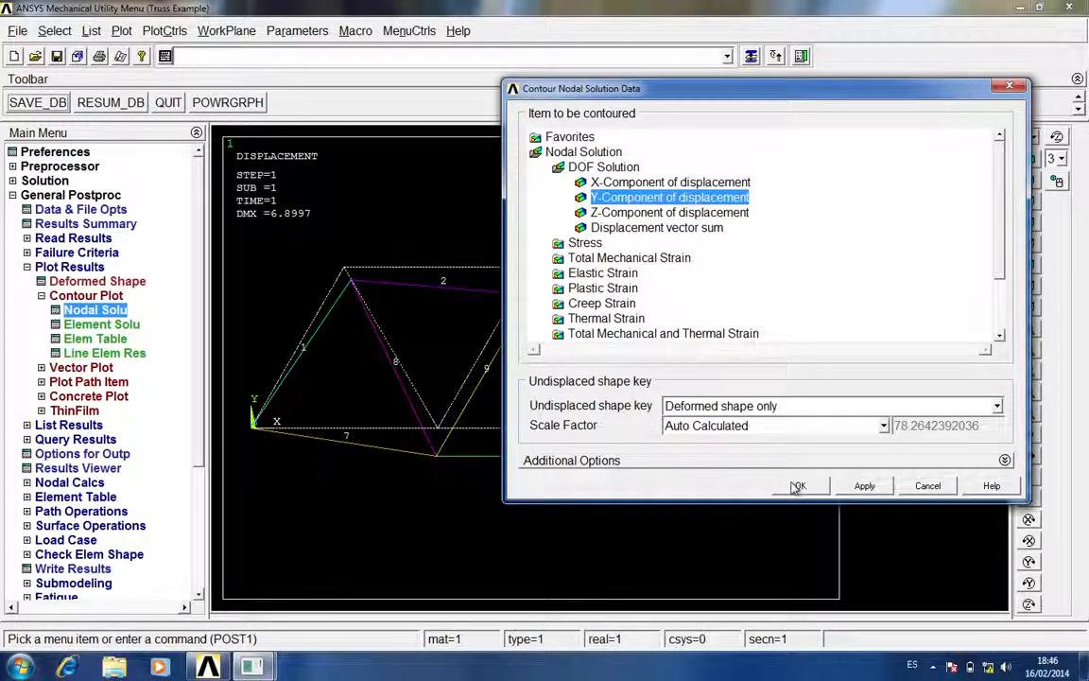
left_click(797, 486)
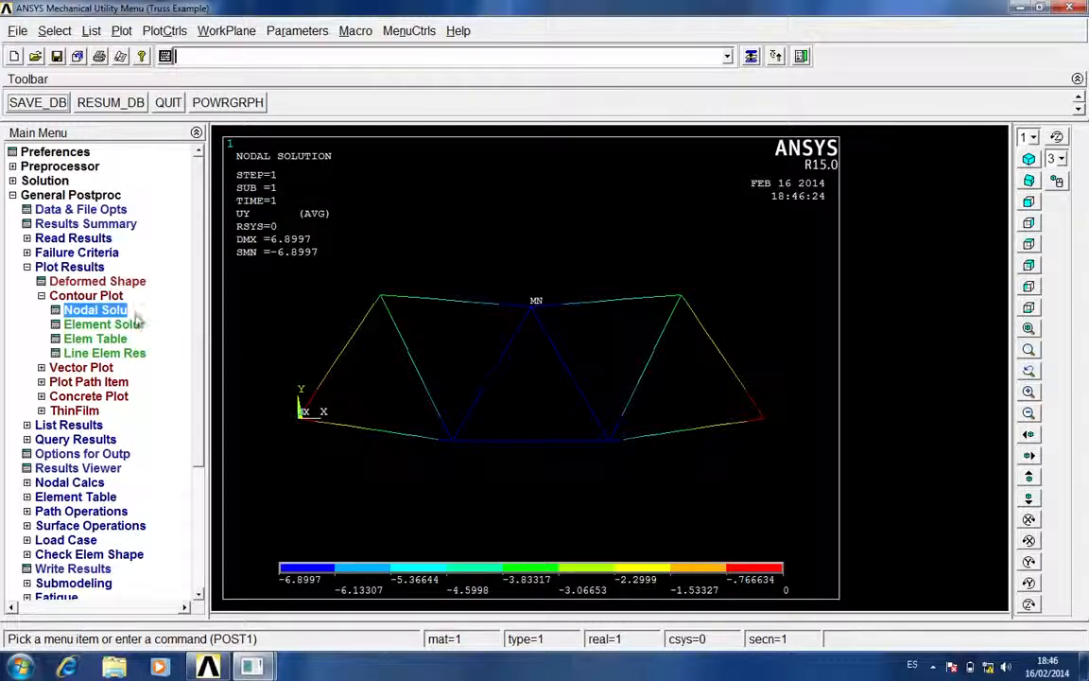
left_click(99, 295)
left_click(99, 268)
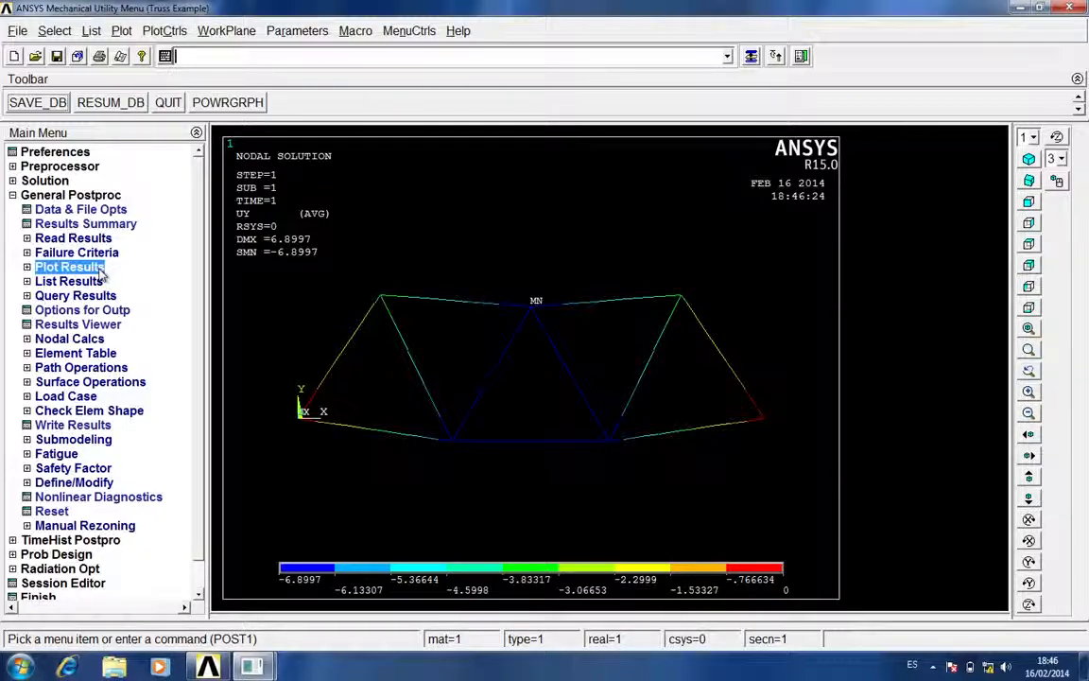
Define an element table item labeled SX by sequence number LS, 1, and close the element table data
left_click(104, 353)
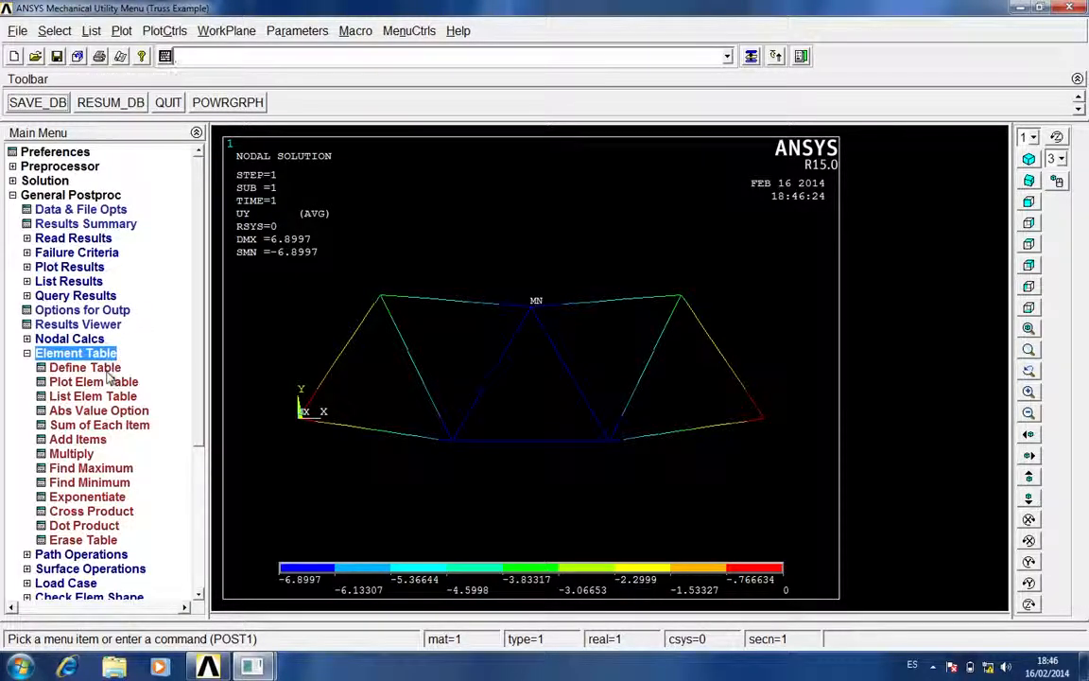
left_click(106, 369)
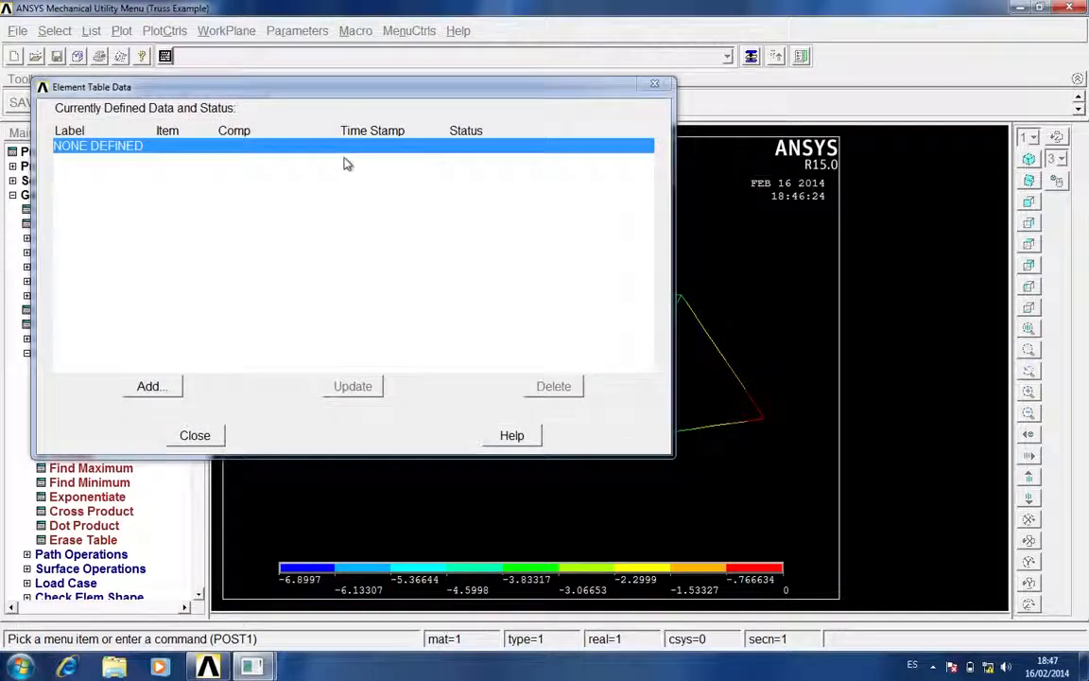
left_click(150, 388)
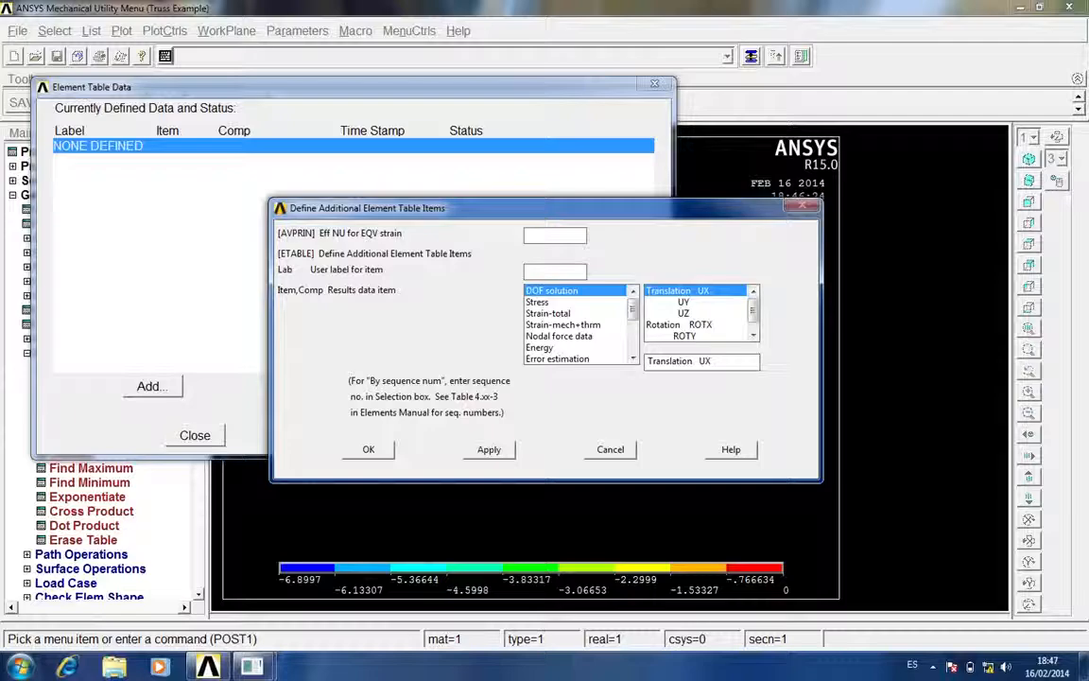
type("SX")
left_click_drag(634, 310, 635, 342)
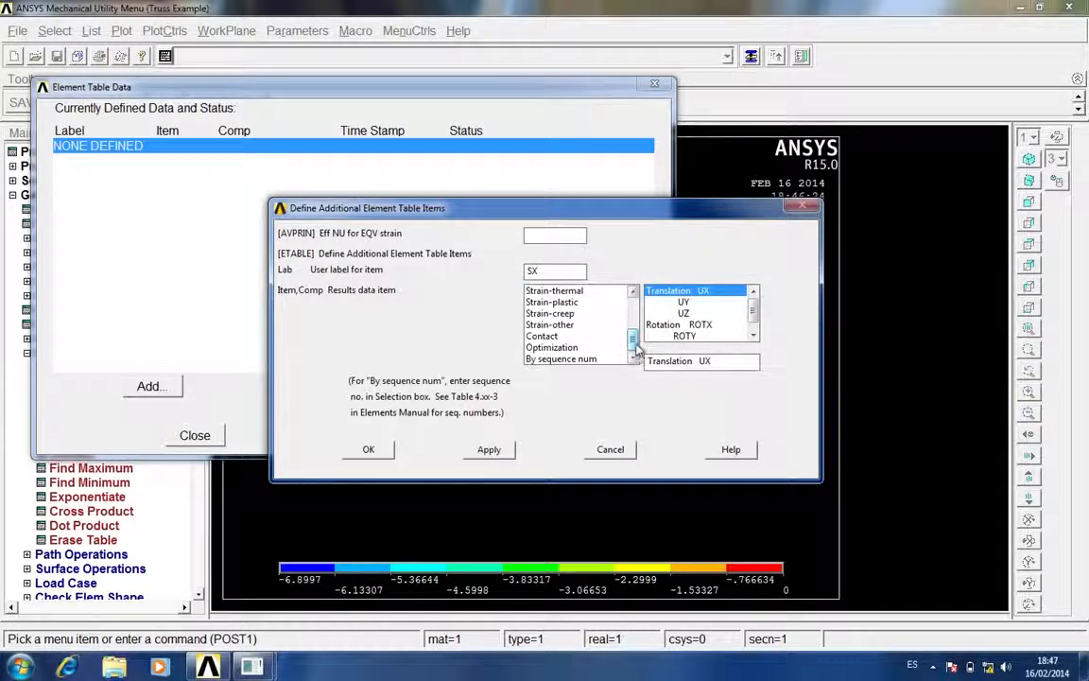
left_click(574, 360)
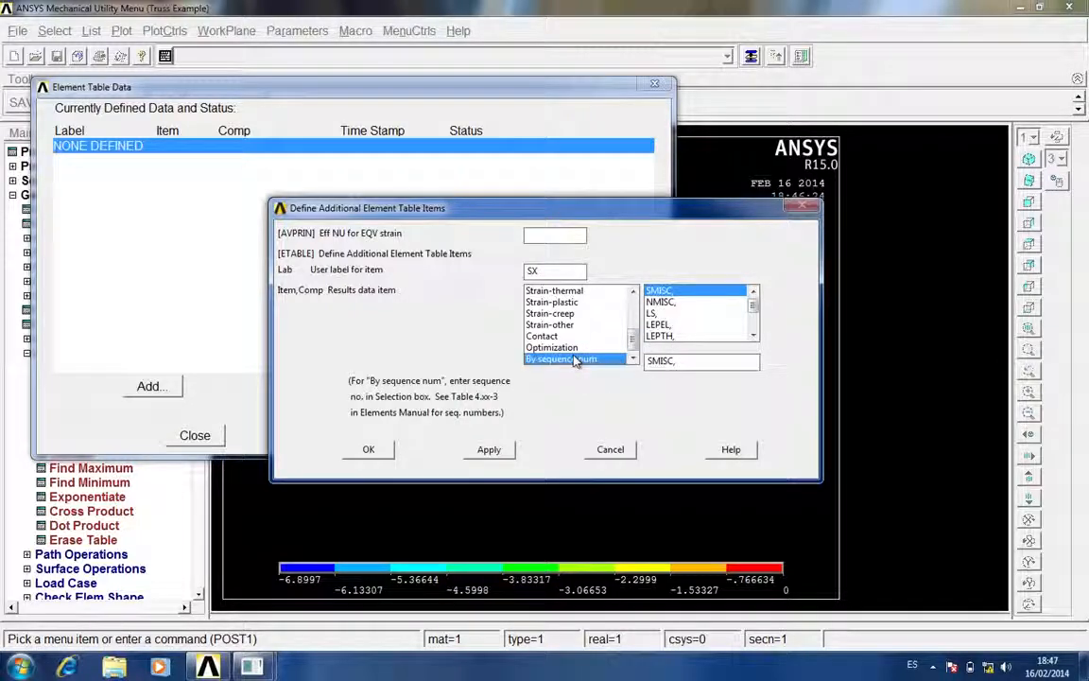
left_click(658, 316)
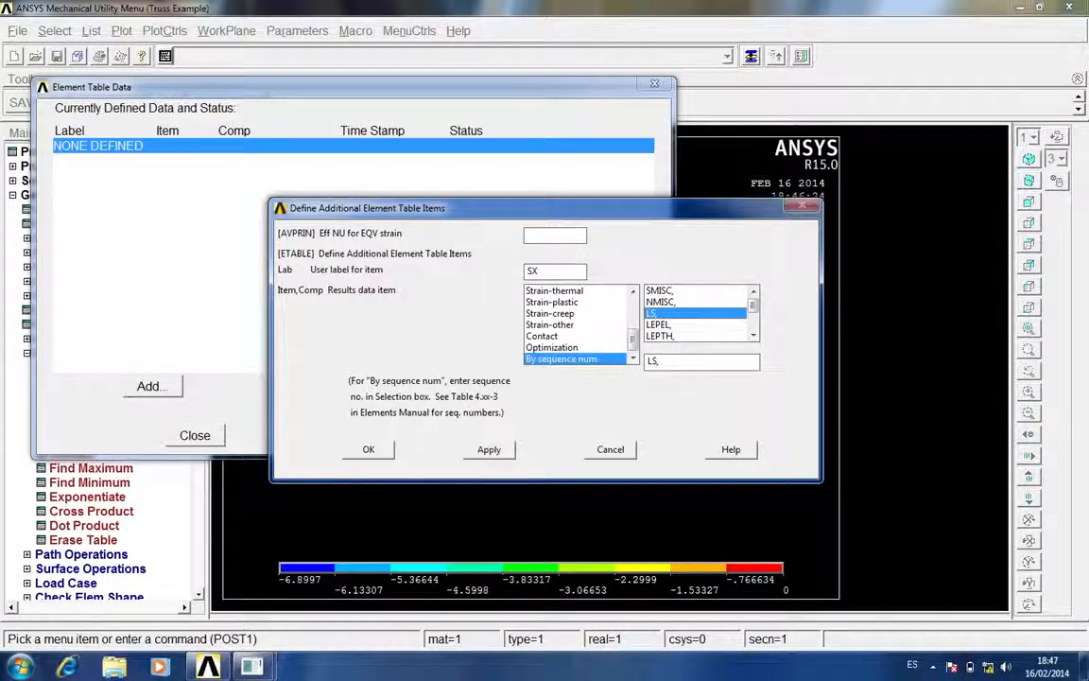
type("1")
left_click(369, 449)
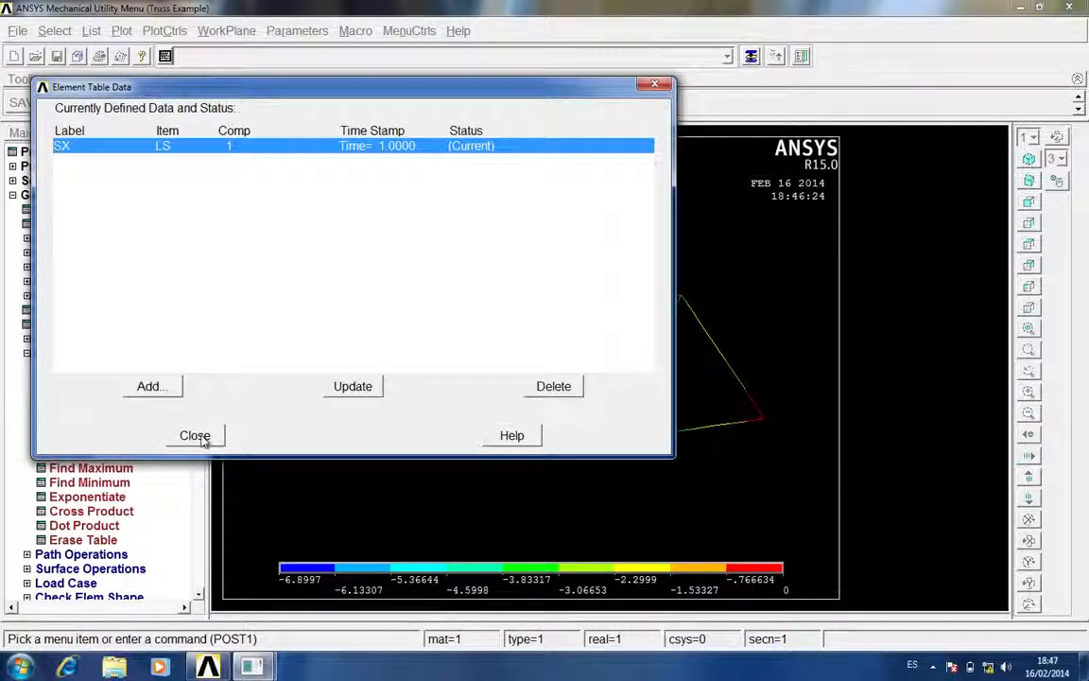
left_click(199, 436)
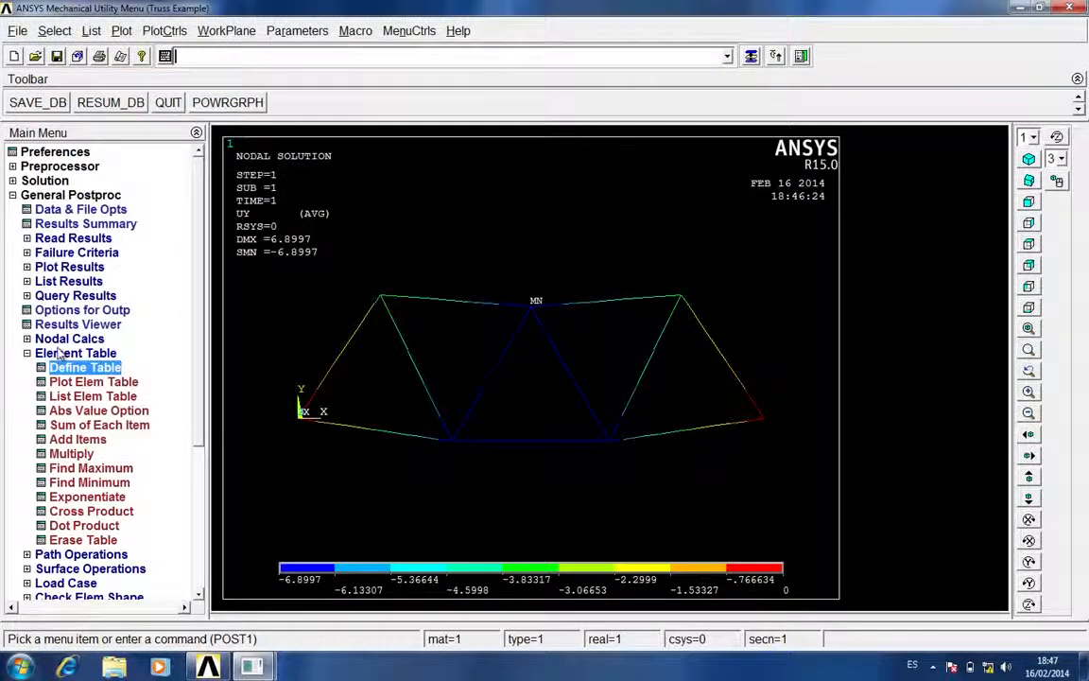
Plot the SX element table item without averaging at common nodes, and switch to the Mac desktop
left_click(108, 383)
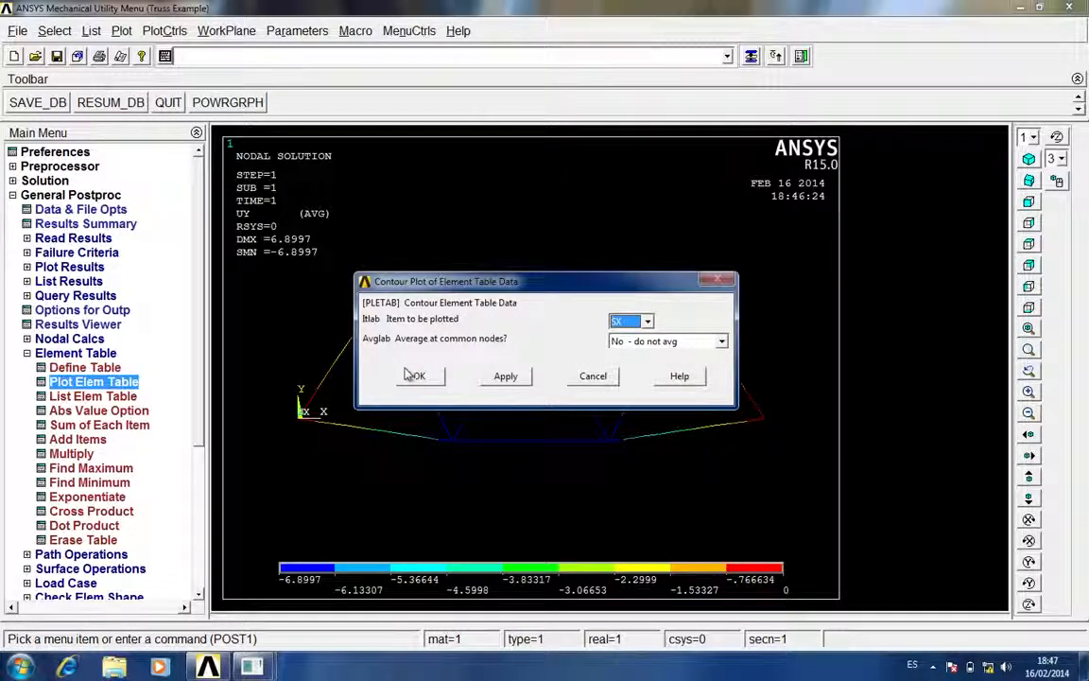
left_click(433, 379)
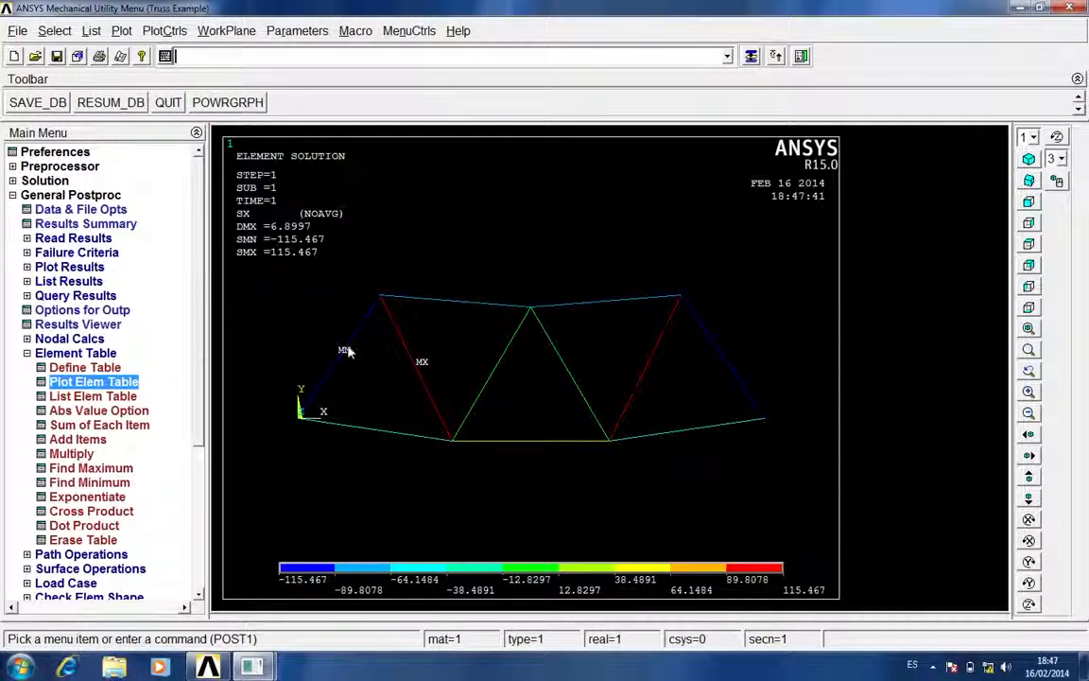
left_click(96, 355)
key("ctrl+Left")
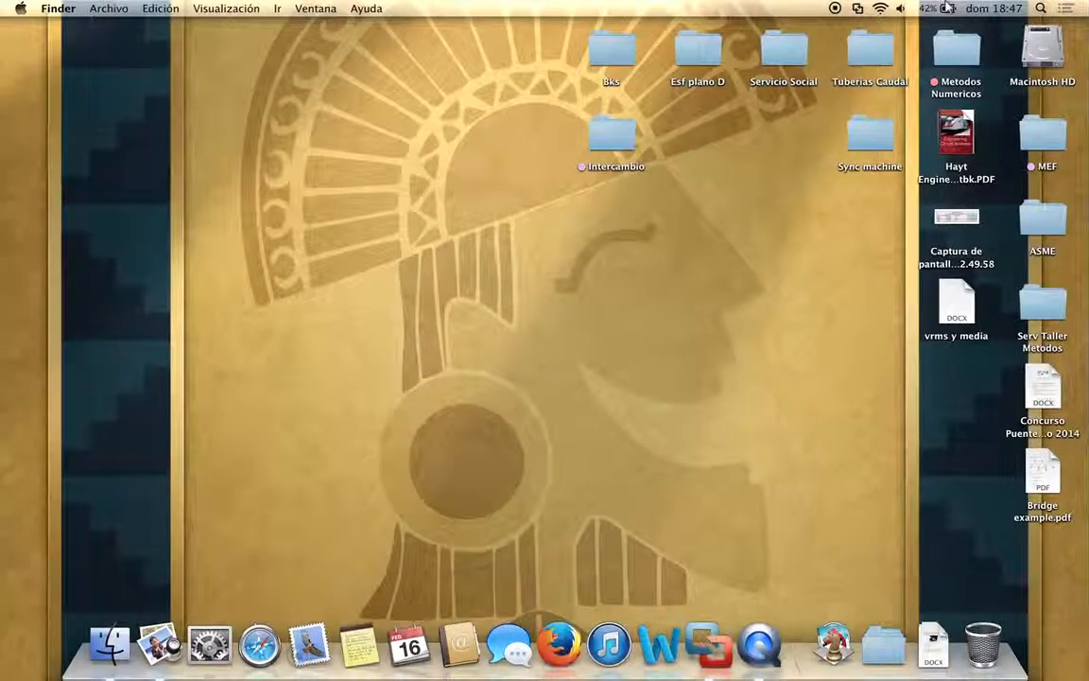